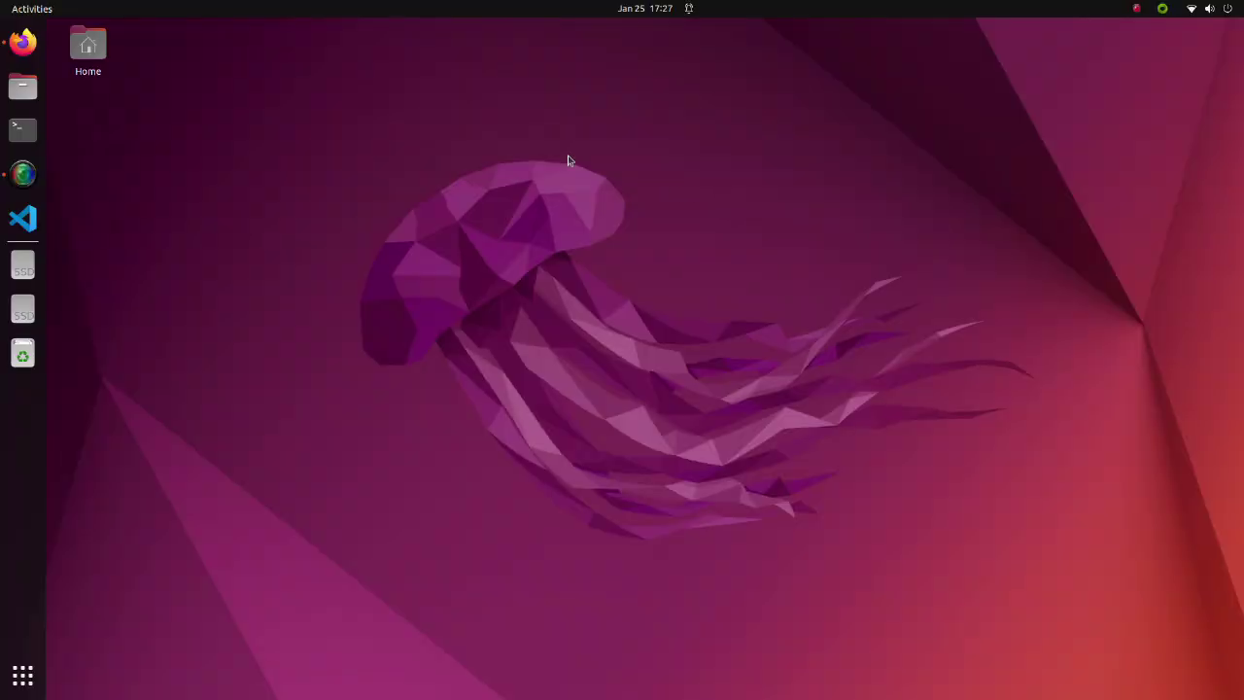
Step: Bring the moveit2 GitHub repository page in Firefox to the front
{"action": "left_click", "coordinate": [22, 42]}
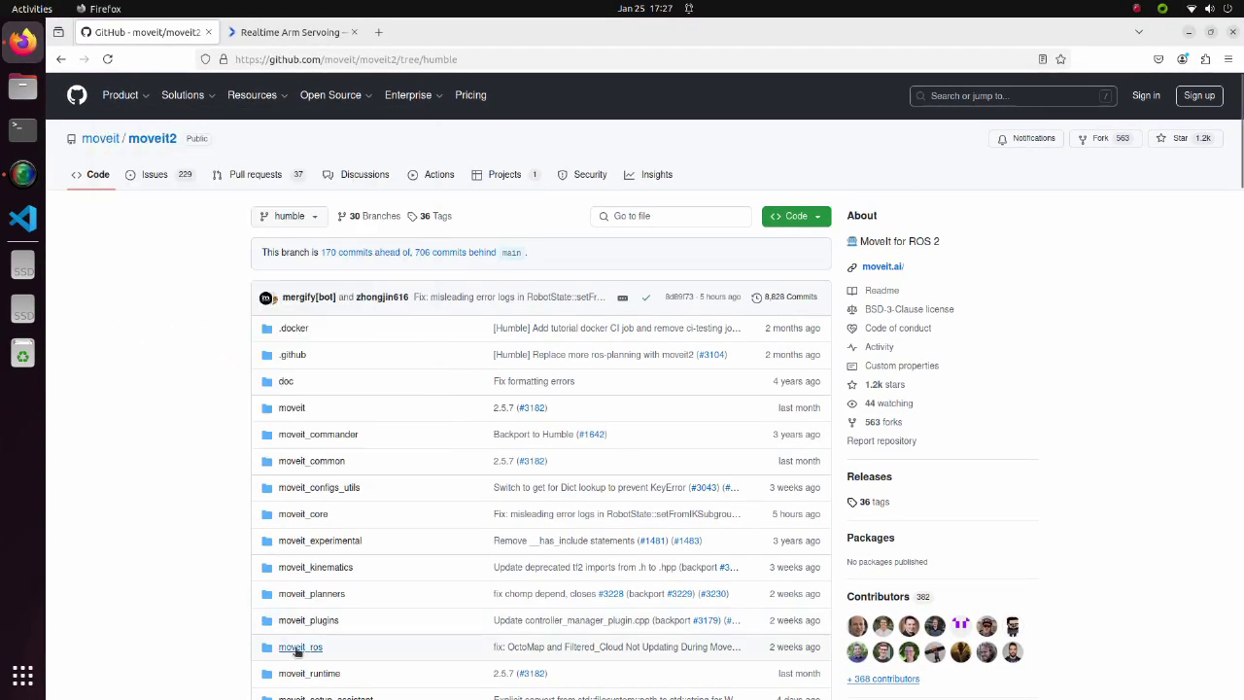
Step: Open moveit_ros and the Realtime Arm Servoing tutorial, highlighting the Xbox controller and joystick_servo_example.cpp references
{"action": "left_click", "coordinate": [298, 649]}
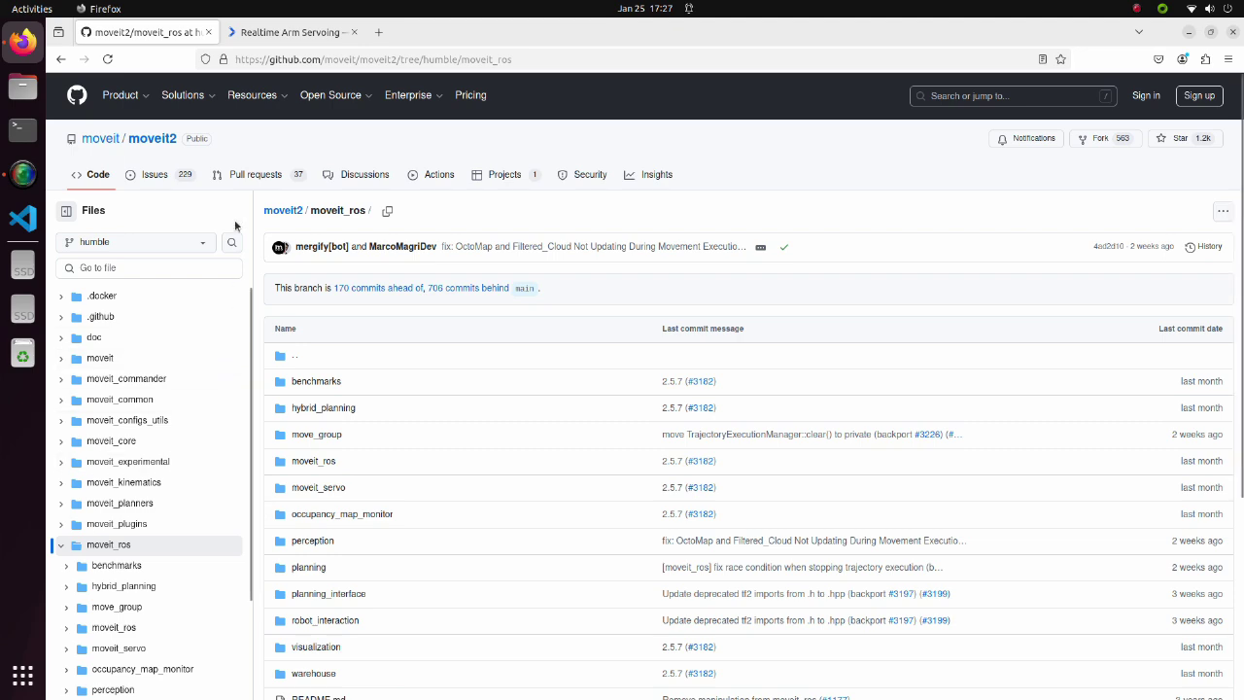
{"action": "left_click", "coordinate": [274, 32]}
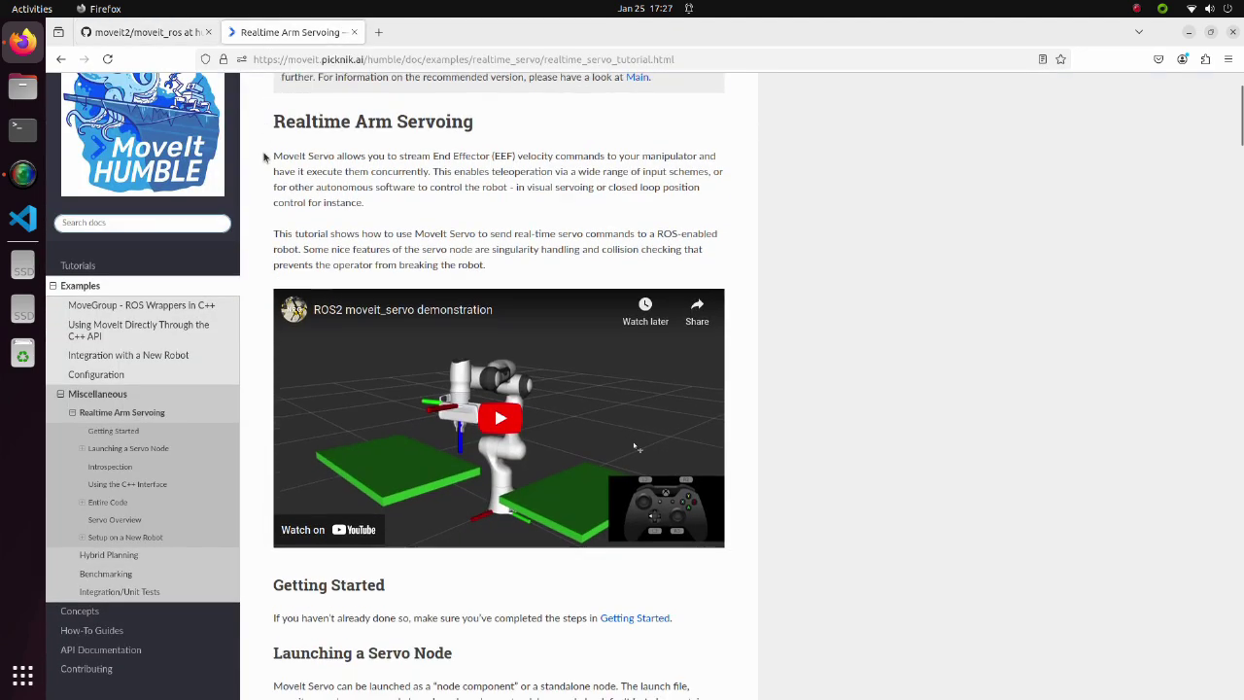
{"action": "scroll", "coordinate": [263, 159], "scroll_direction": "down", "scroll_amount": 5}
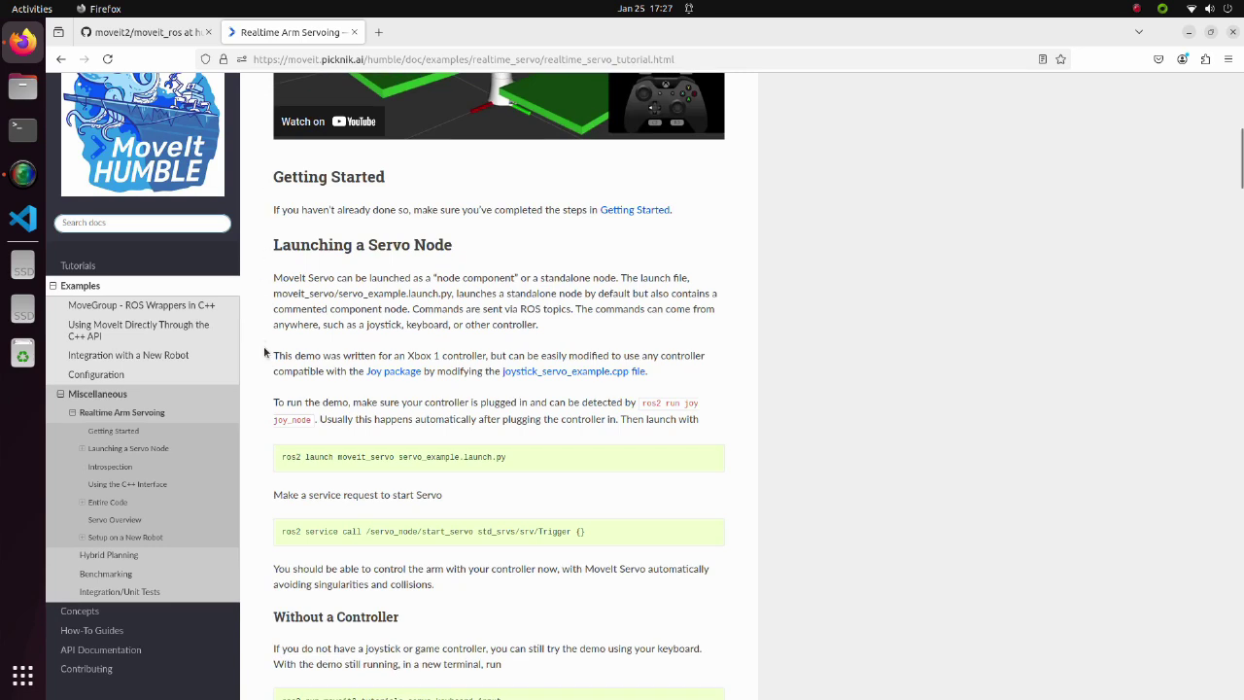
{"action": "left_click_drag", "start_coordinate": [273, 355], "coordinate": [488, 356]}
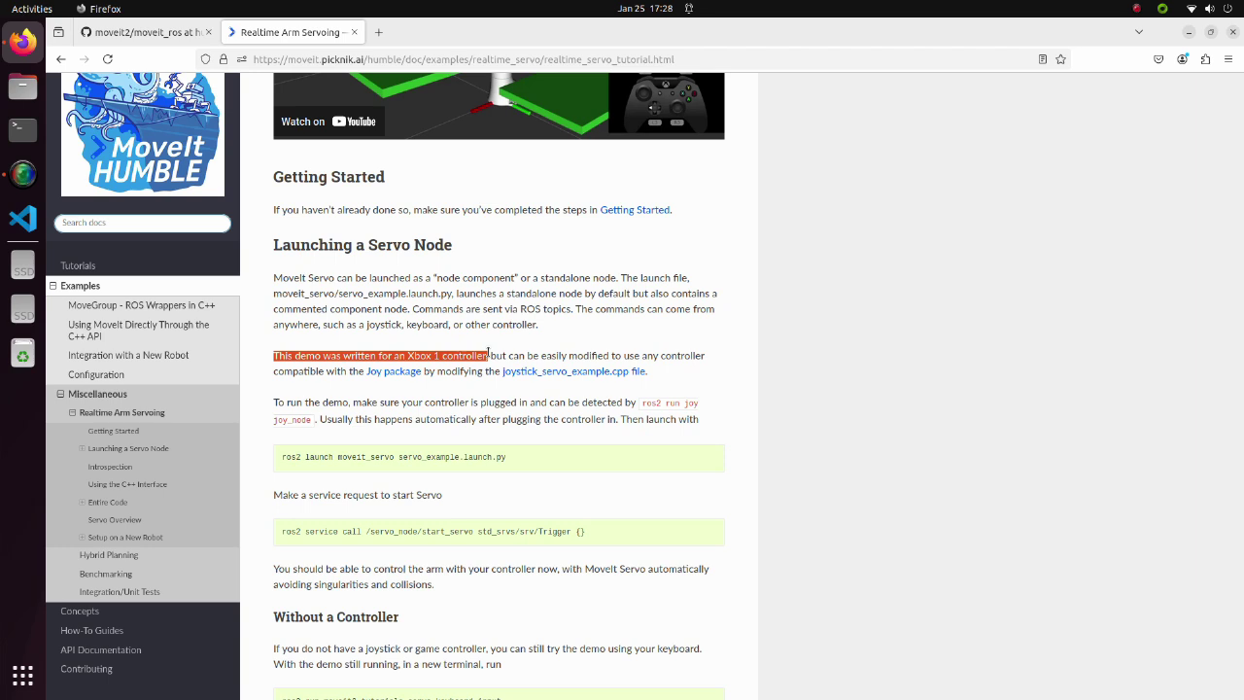
{"action": "left_click", "coordinate": [488, 356]}
{"action": "left_click_drag", "start_coordinate": [501, 371], "coordinate": [655, 375]}
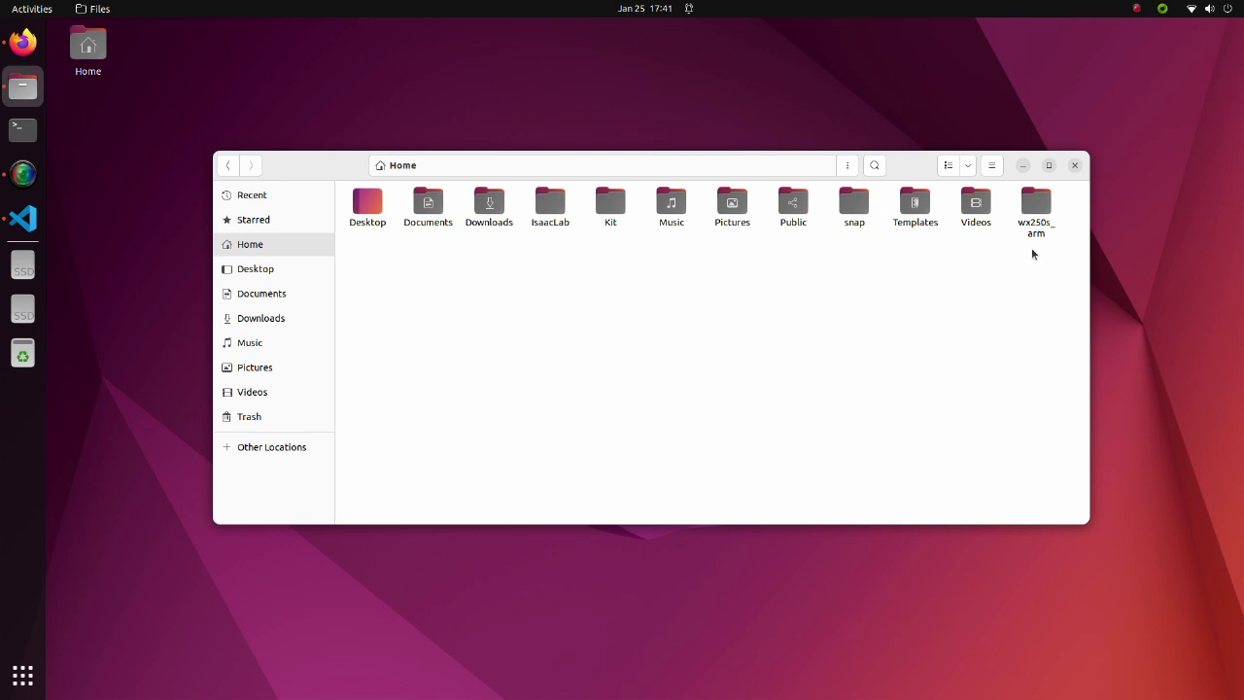
Step: Browse in Files to wx250s_arm > src > moveit_servo > src > teleop_demo
{"action": "double_click", "coordinate": [1036, 229]}
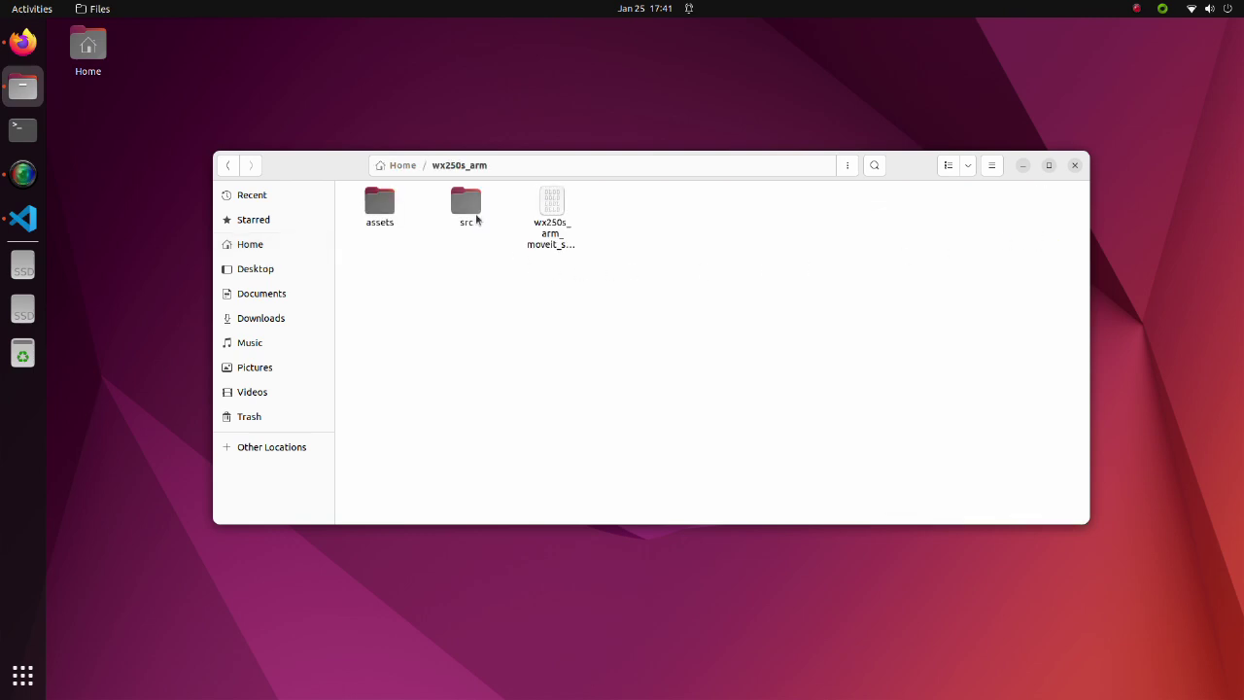
{"action": "double_click", "coordinate": [469, 204]}
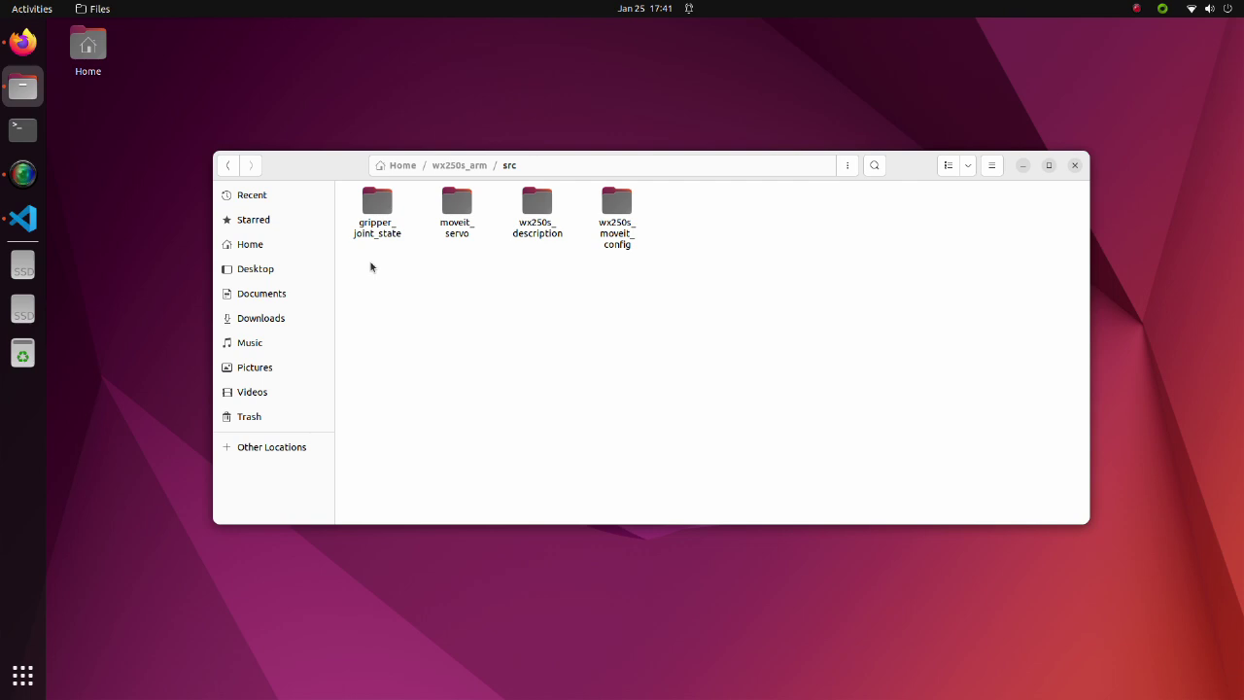
{"action": "double_click", "coordinate": [449, 233]}
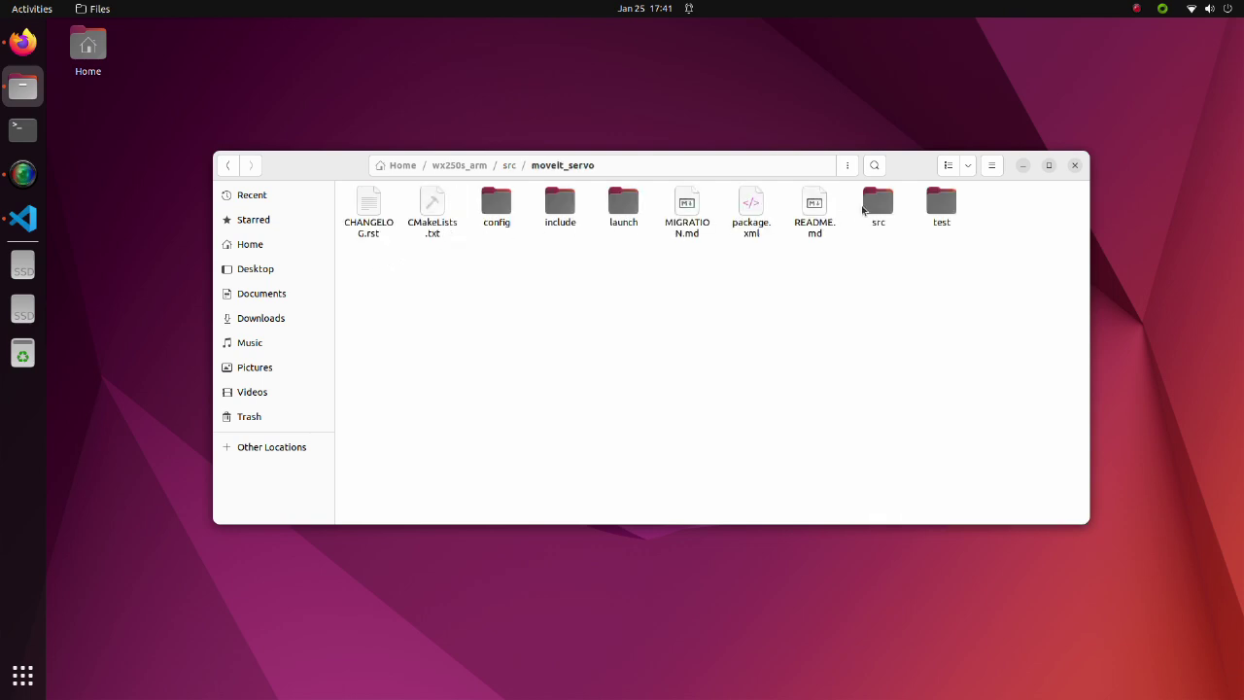
{"action": "double_click", "coordinate": [864, 210]}
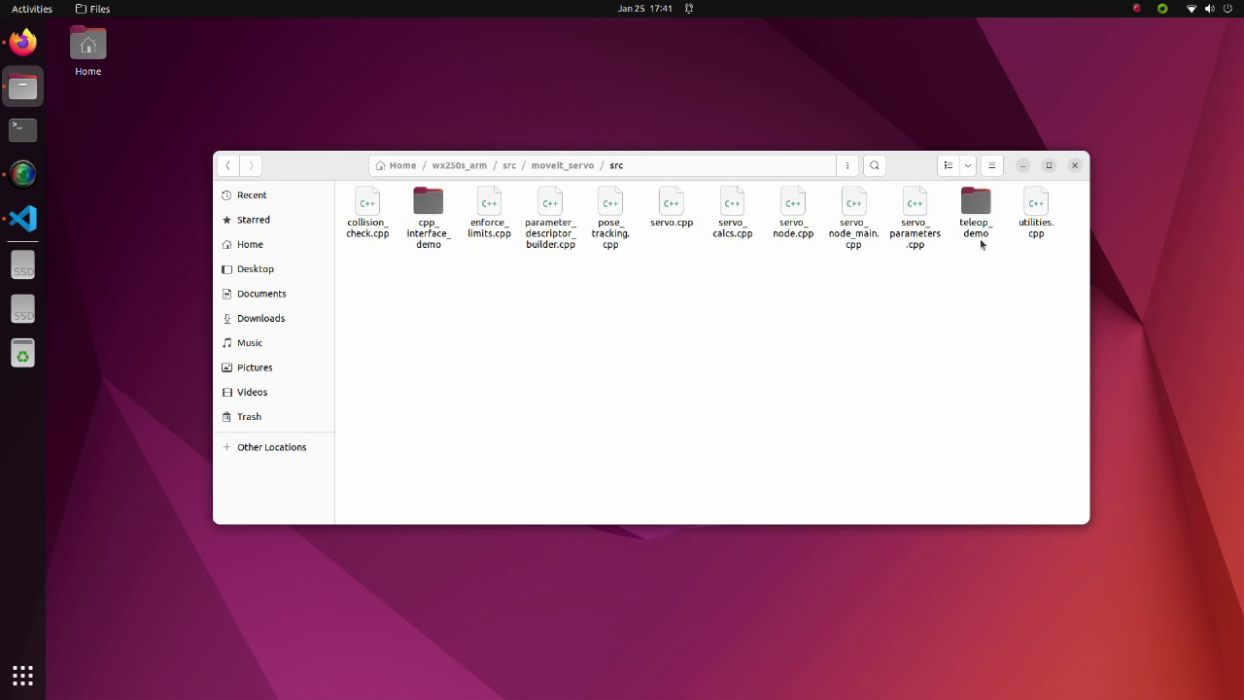
{"action": "double_click", "coordinate": [978, 228]}
Step: Open joystick_servo_example.cpp and select the axis-to-twist mapping on lines 127–139
{"action": "double_click", "coordinate": [401, 225]}
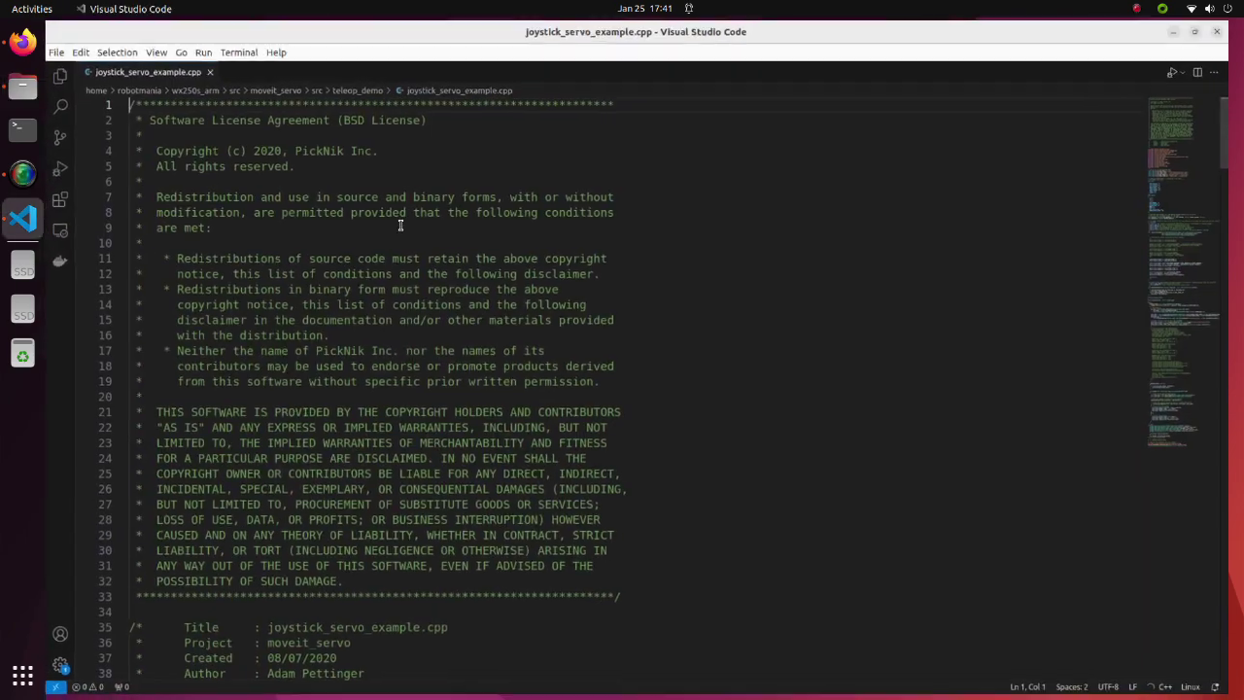
{"action": "left_click_drag", "start_coordinate": [1239, 123], "coordinate": [1225, 325]}
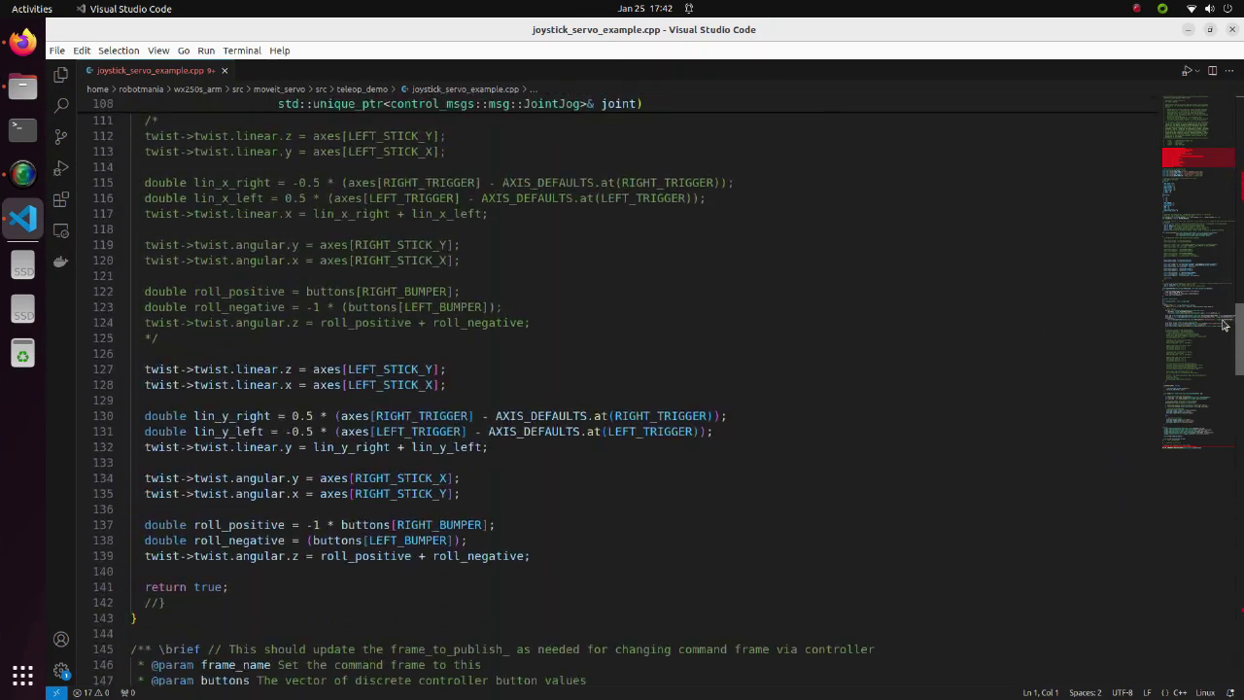
{"action": "left_click_drag", "start_coordinate": [137, 370], "coordinate": [540, 559]}
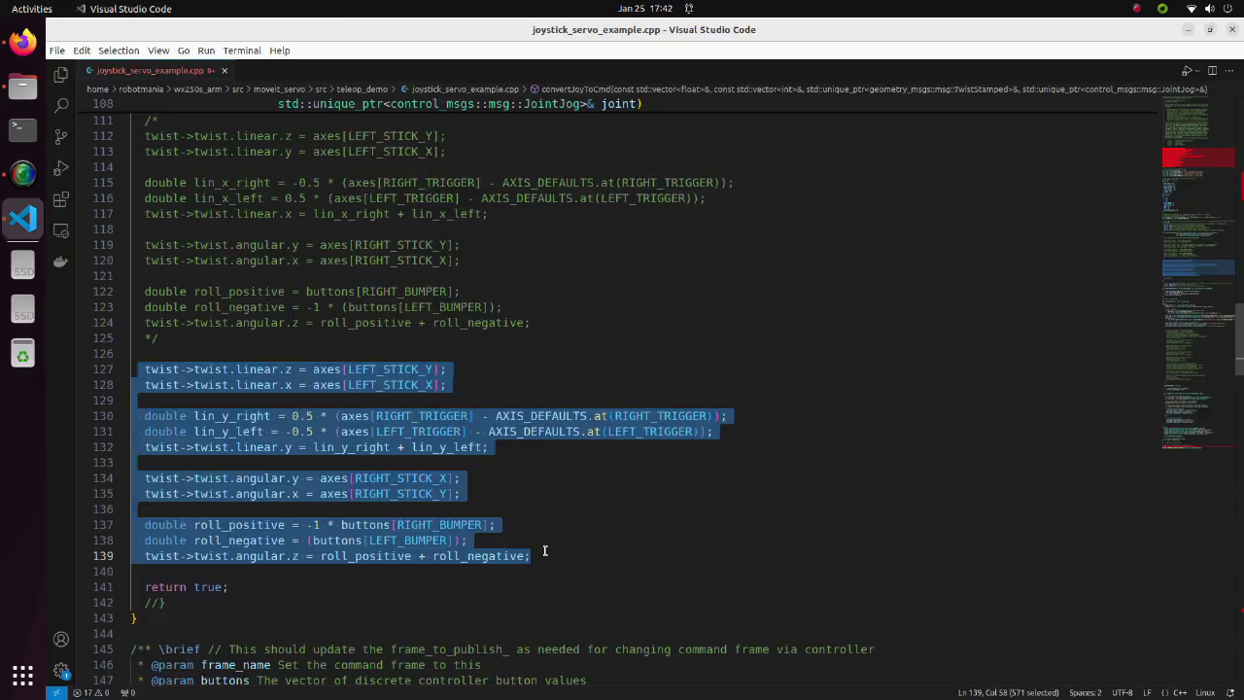
Step: Deselect the axis mapping lines in joystick_servo_example.cpp
{"action": "left_click", "coordinate": [545, 552]}
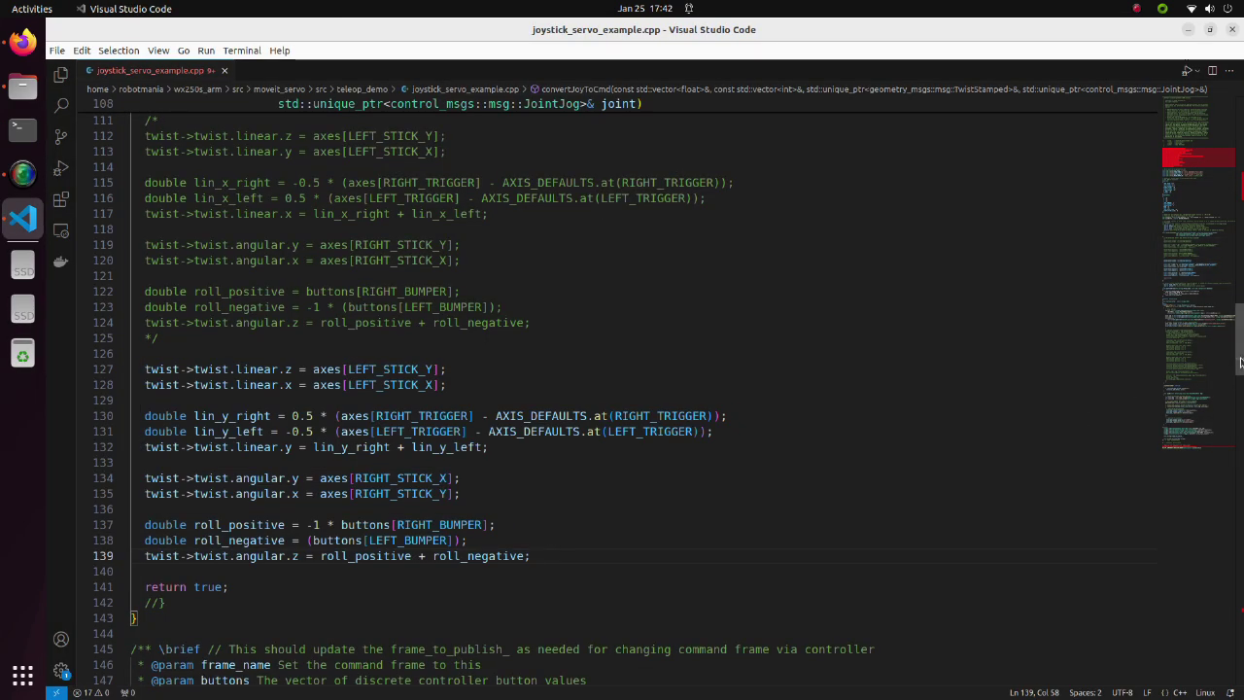
Step: Select the gripper_link and base_link frame ID constants on lines 61–62
{"action": "left_click_drag", "start_coordinate": [1240, 361], "coordinate": [1240, 233]}
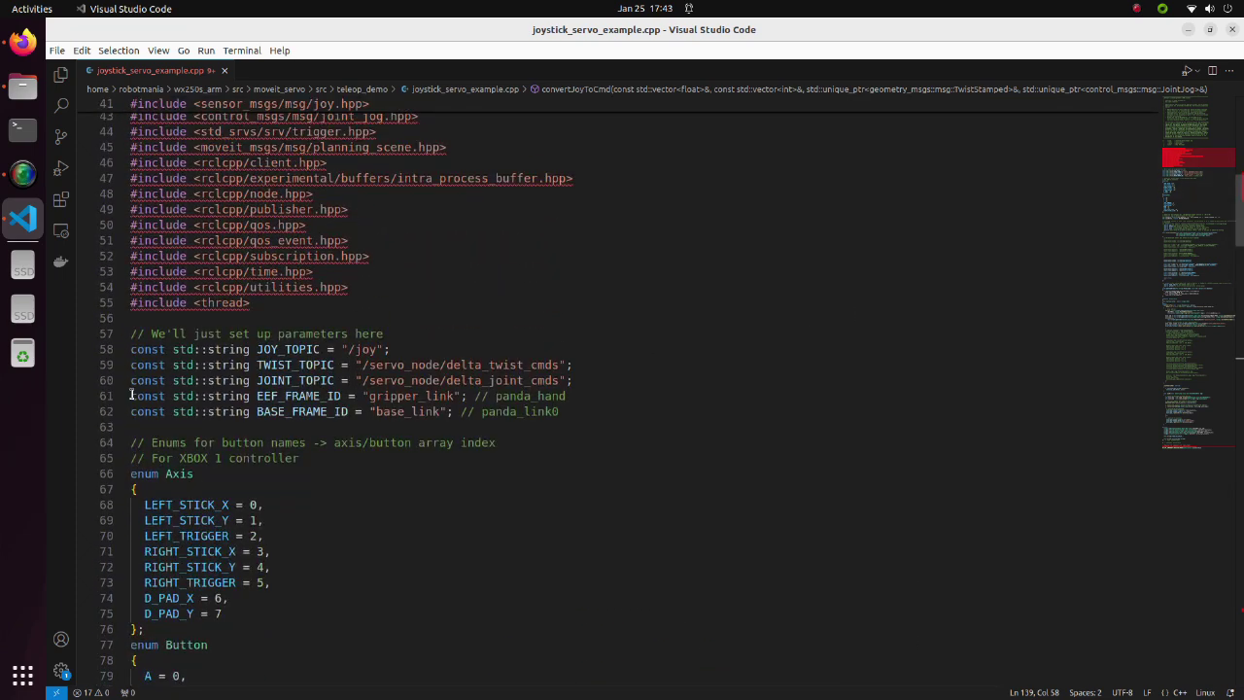
{"action": "left_click_drag", "start_coordinate": [131, 396], "coordinate": [566, 412]}
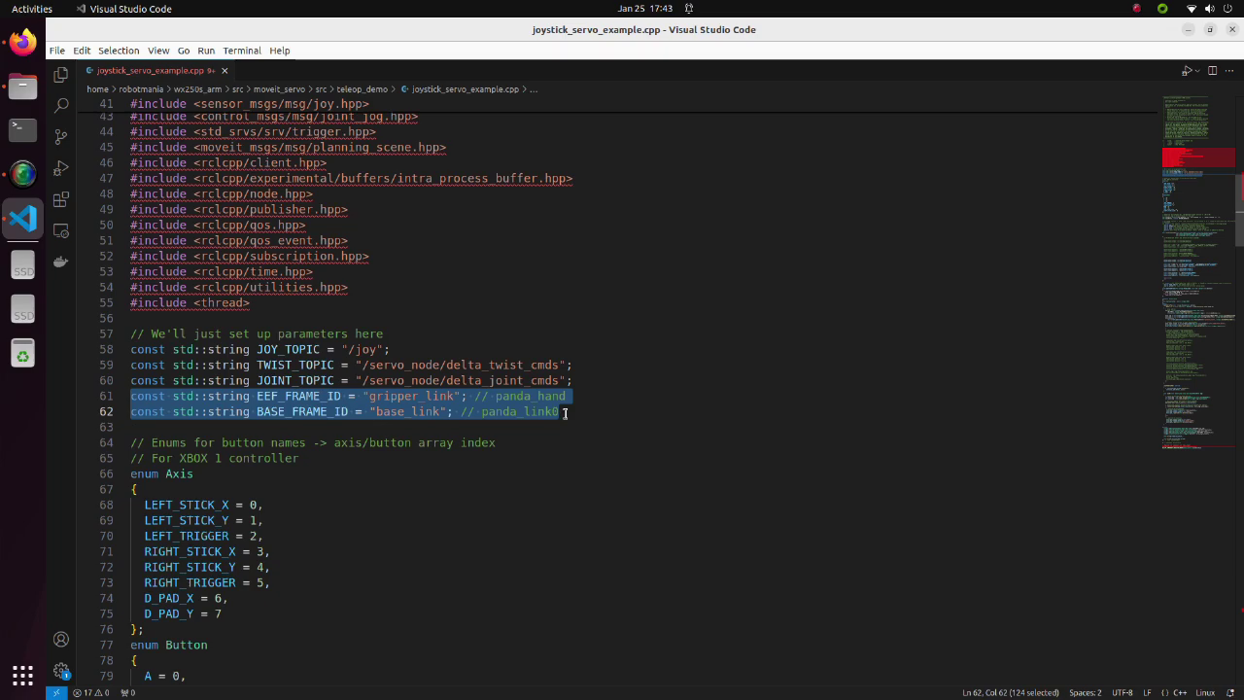
{"action": "left_click", "coordinate": [564, 412]}
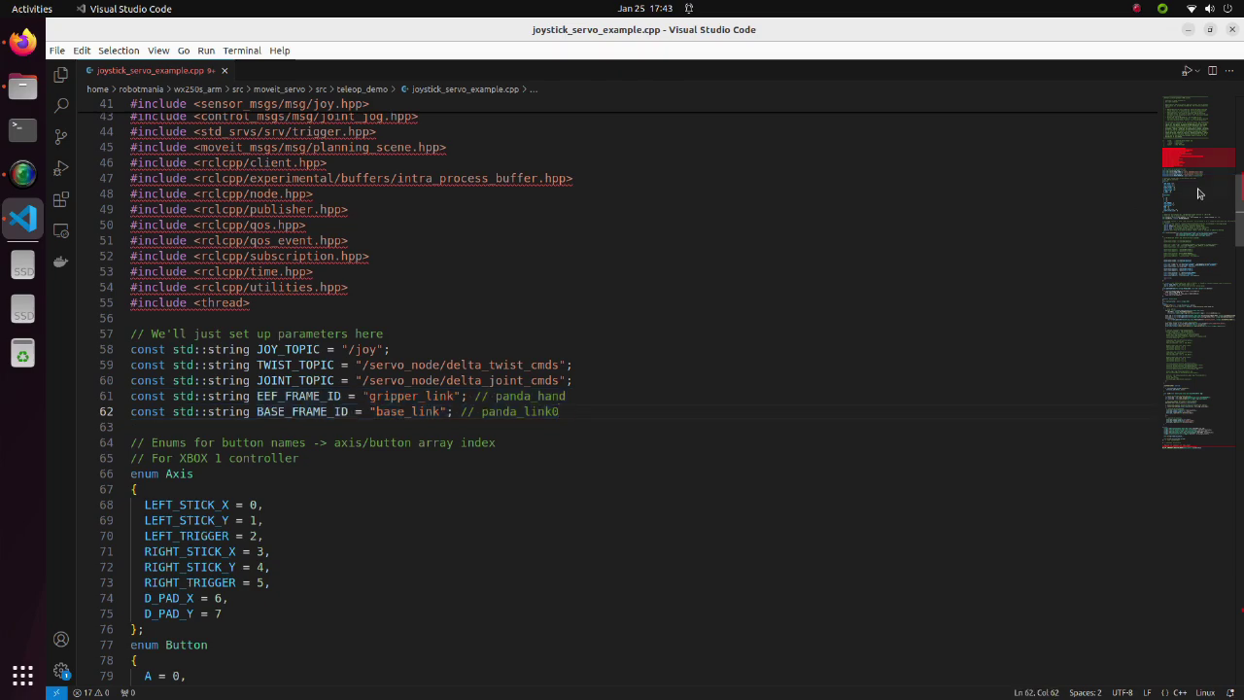
Step: Select the commented collision-scene block near line 180, then open gripper_joint_state in Files
{"action": "left_click_drag", "start_coordinate": [1239, 209], "coordinate": [1239, 437]}
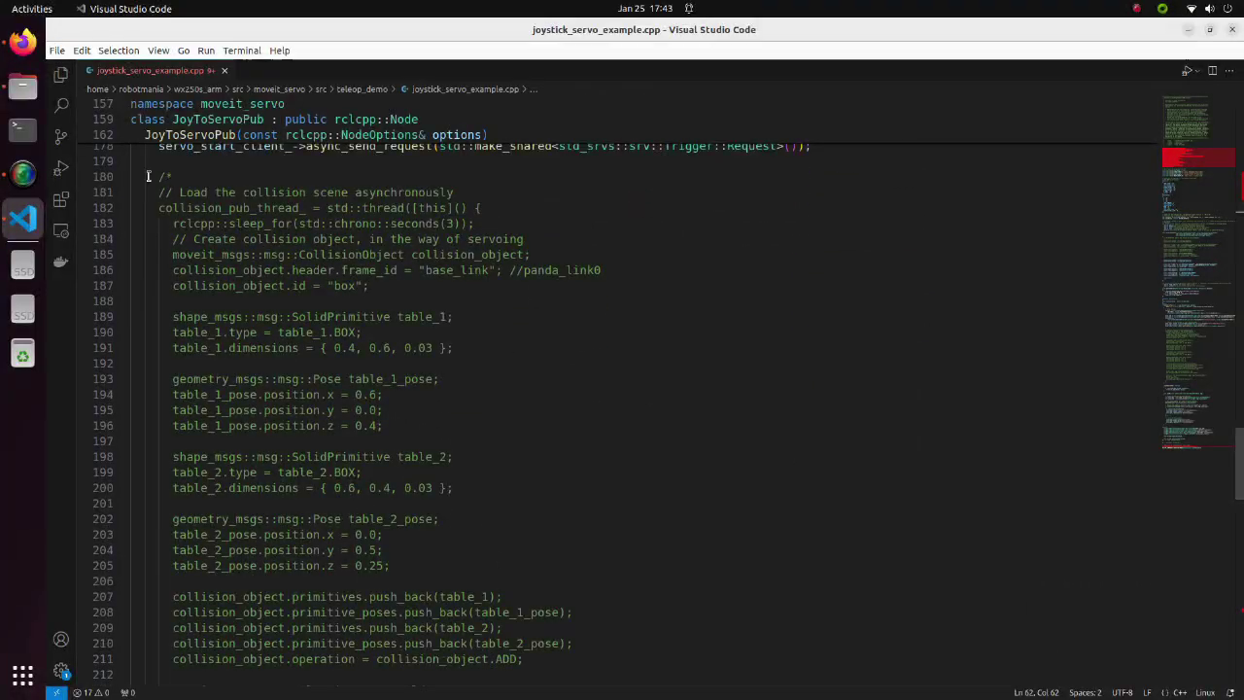
{"action": "left_click_drag", "start_coordinate": [150, 175], "coordinate": [582, 619]}
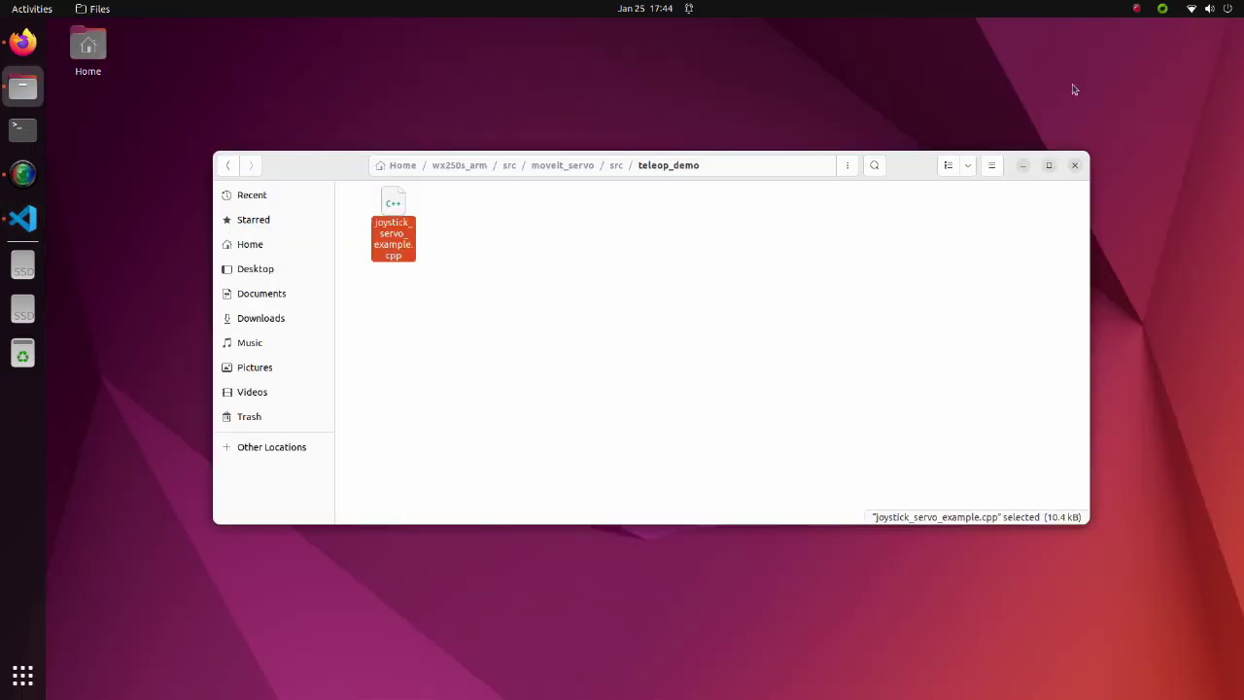
{"action": "left_click", "coordinate": [512, 165]}
{"action": "double_click", "coordinate": [384, 215]}
Step: Check gripper_joint_state/scripts, then open wx250s_moveit_config/launch/arm_joy_control.launch.py in VS Code
{"action": "double_click", "coordinate": [616, 204]}
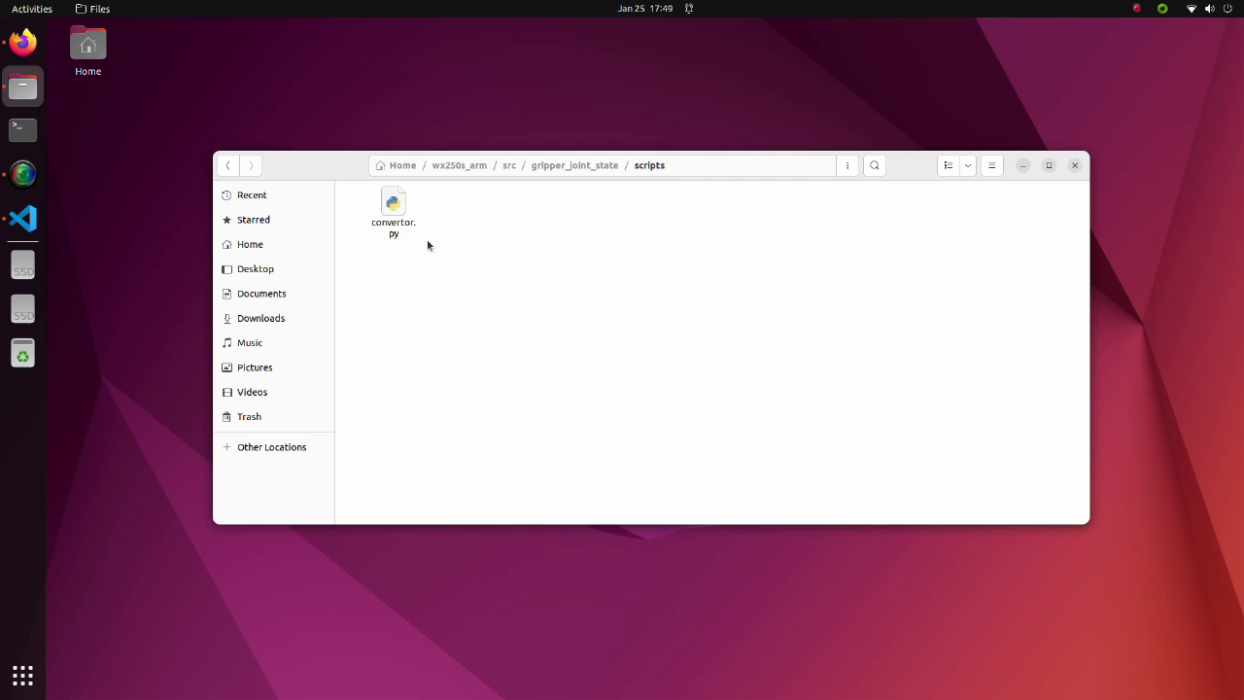
{"action": "left_click", "coordinate": [508, 165]}
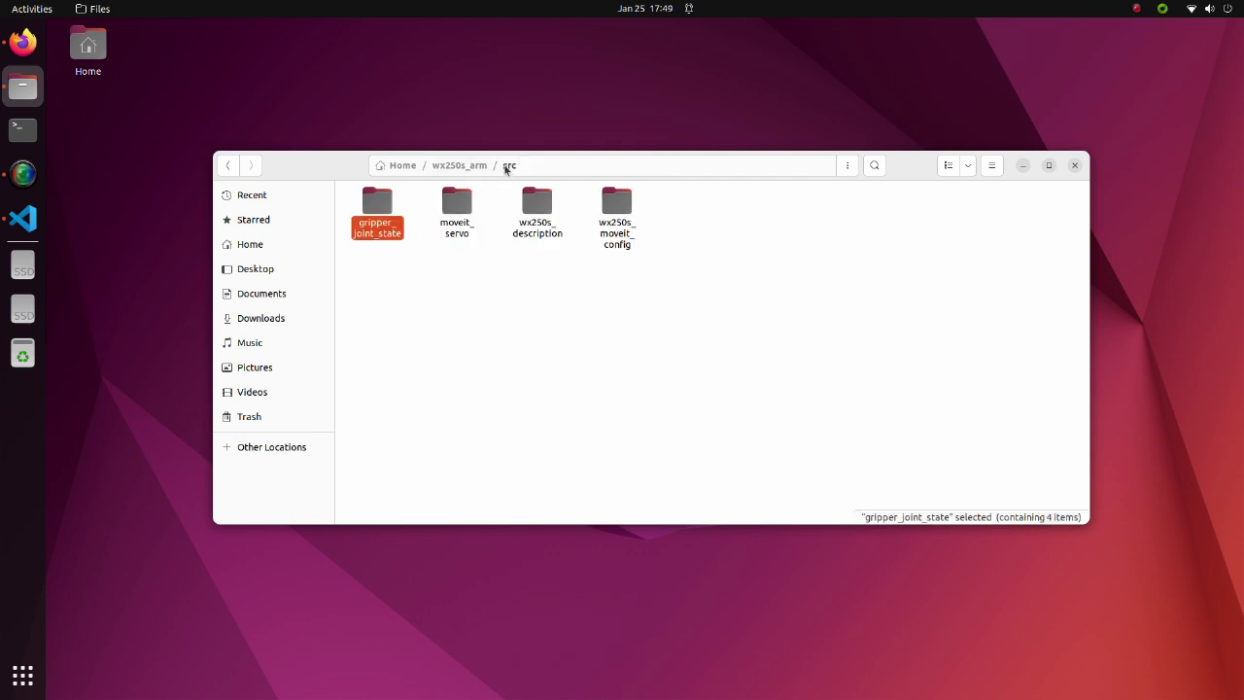
{"action": "double_click", "coordinate": [607, 233]}
{"action": "double_click", "coordinate": [537, 215]}
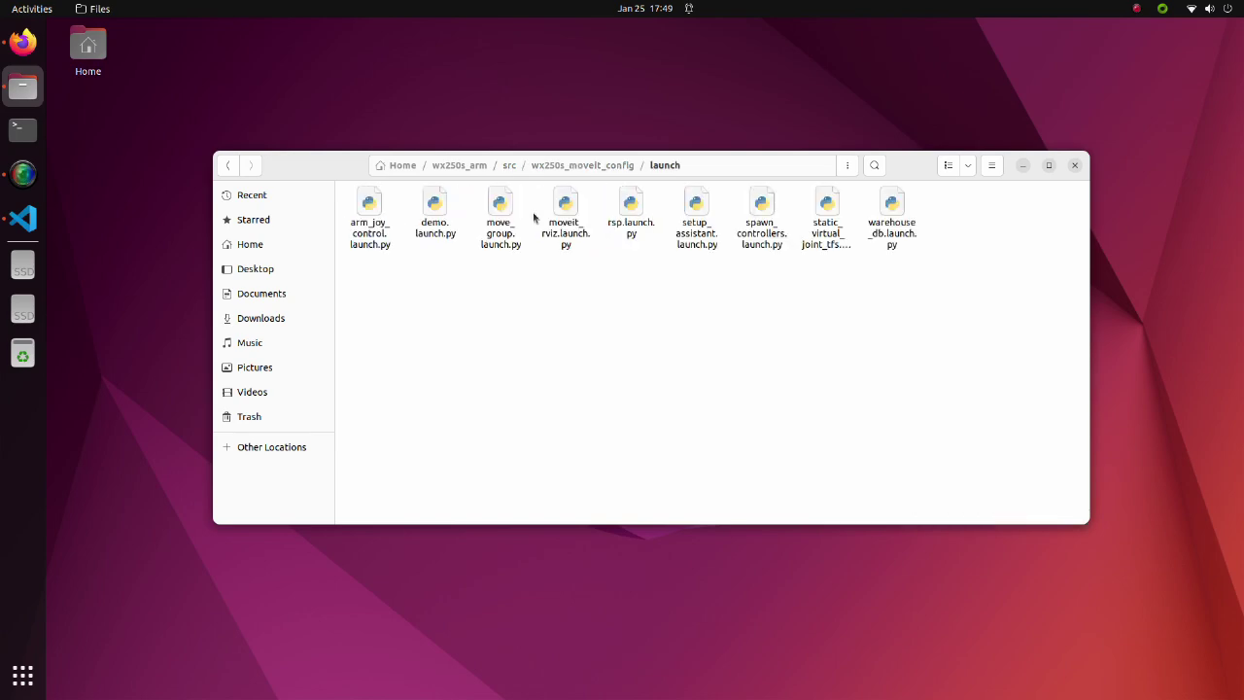
{"action": "left_click", "coordinate": [371, 225]}
{"action": "double_click", "coordinate": [371, 225]}
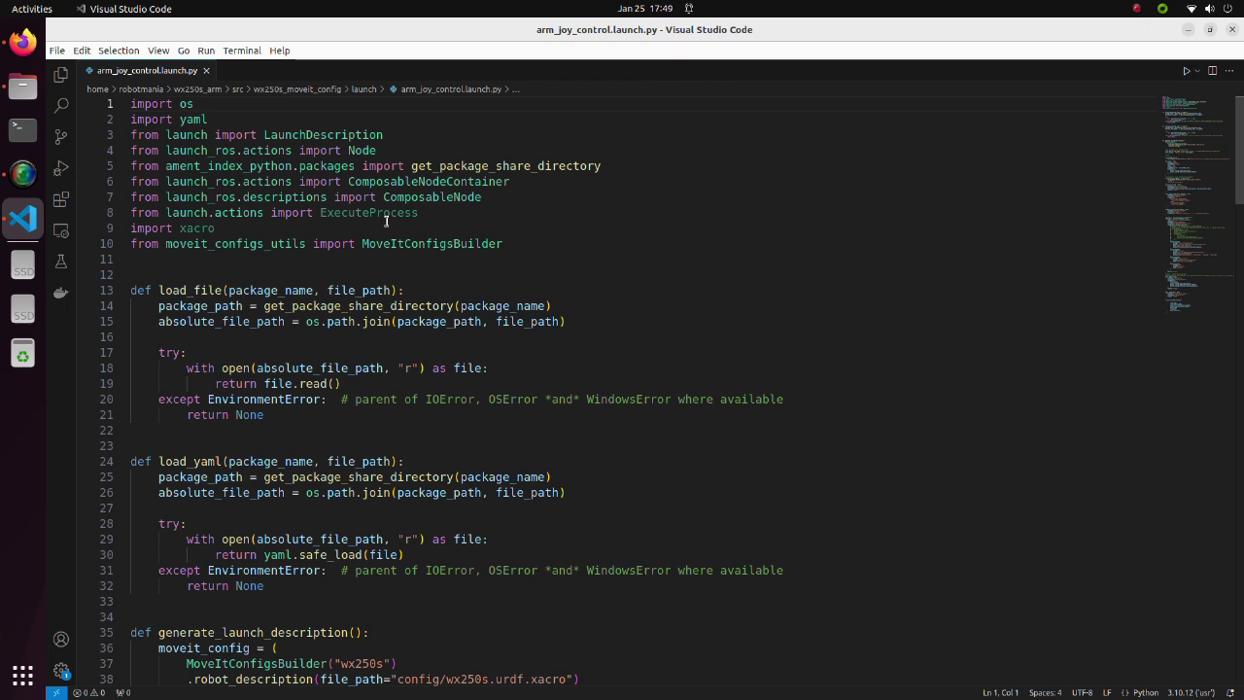
Step: Highlight the moveit_config builder block and servo parameter loading lines in arm_joy_control.launch.py
{"action": "scroll", "coordinate": [359, 252], "scroll_direction": "down", "scroll_amount": 8}
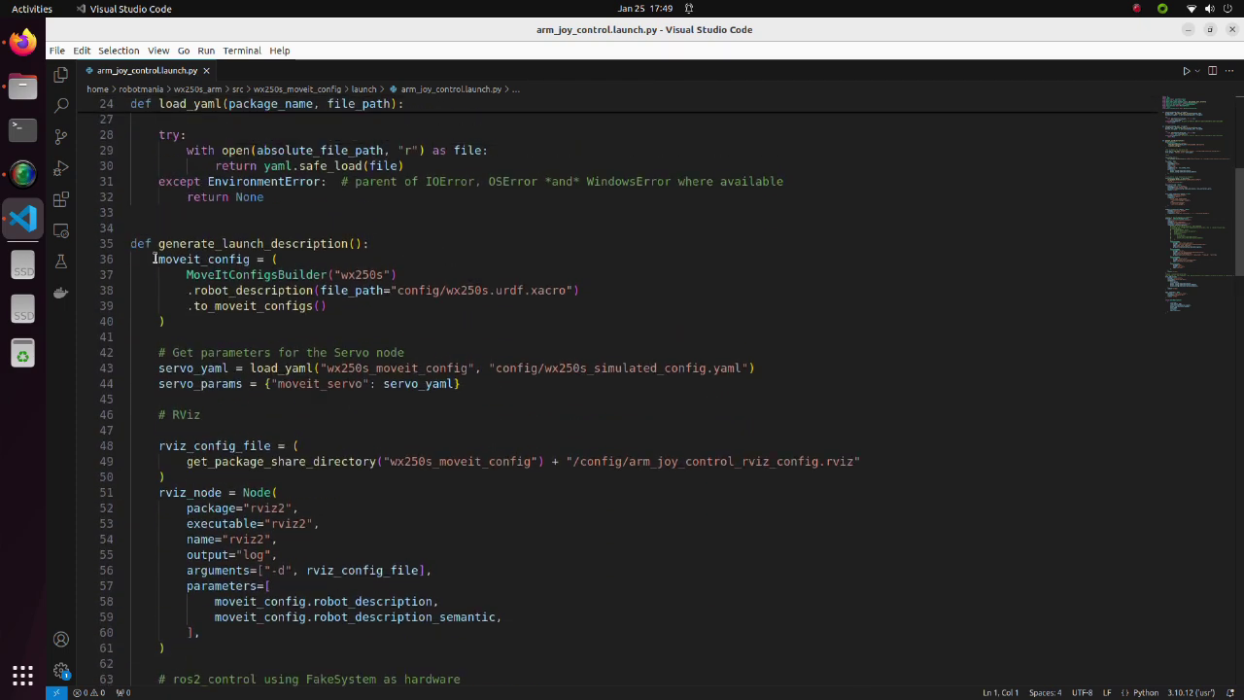
{"action": "left_click_drag", "start_coordinate": [153, 259], "coordinate": [276, 319]}
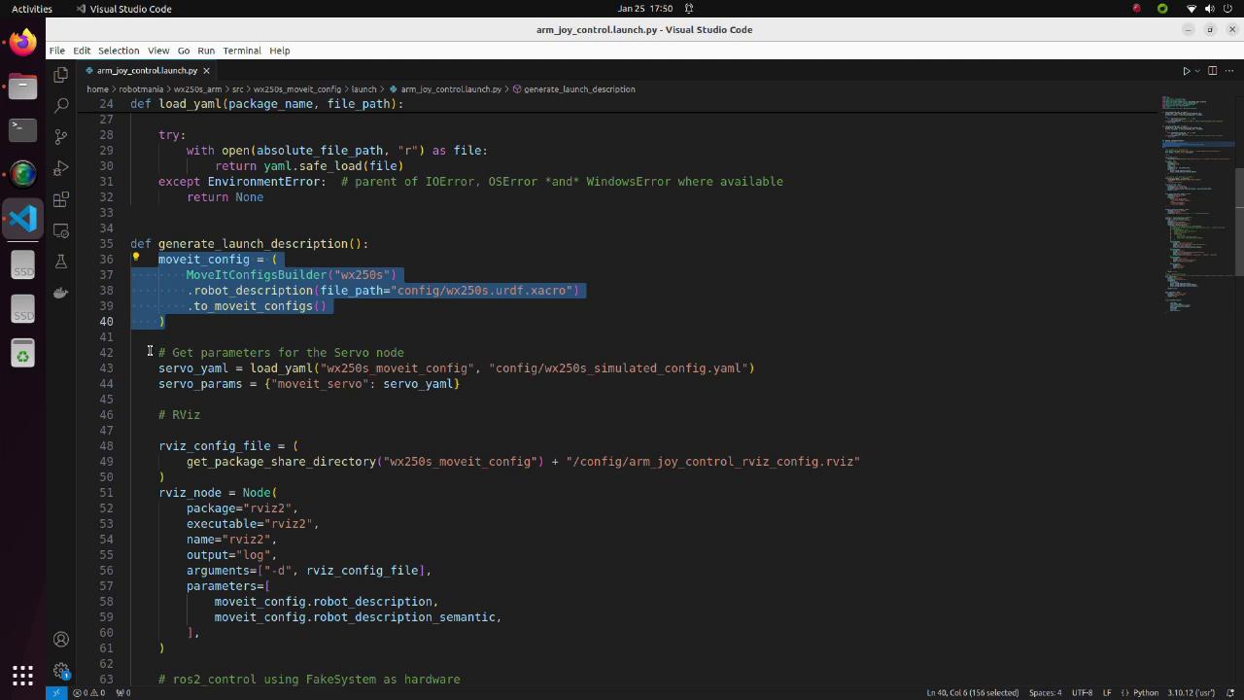
{"action": "left_click_drag", "start_coordinate": [151, 352], "coordinate": [464, 384]}
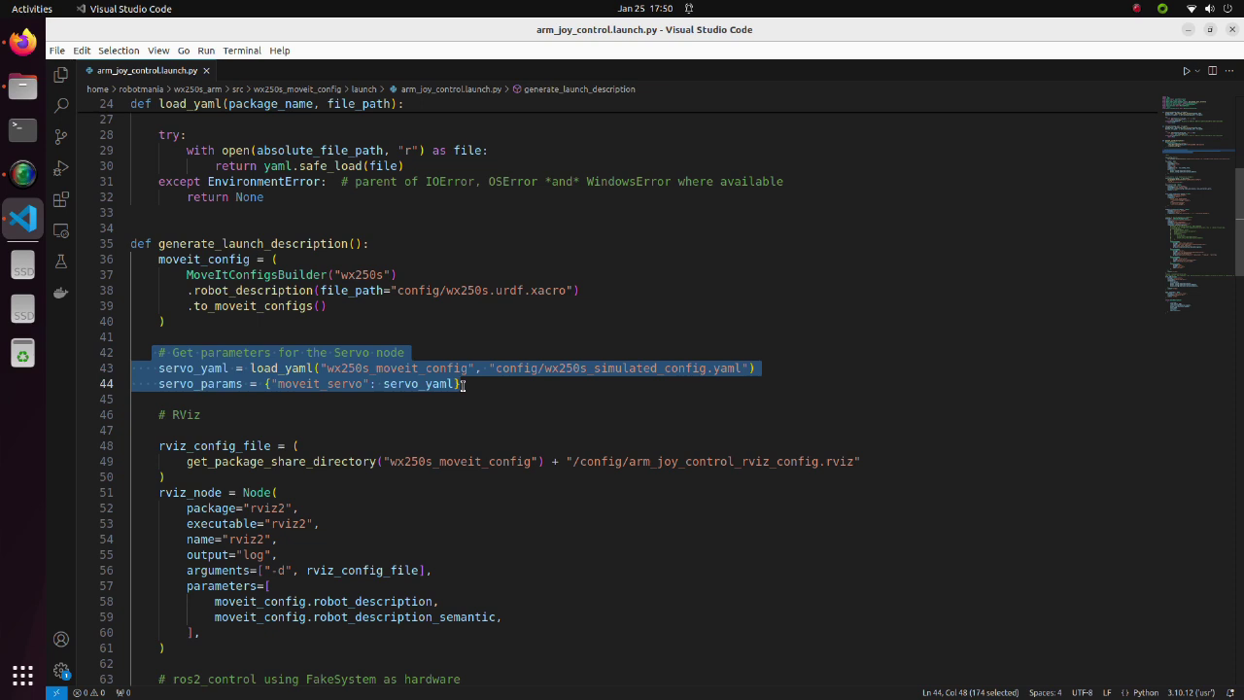
Step: Open wx250s_simulated_config.yaml from the wx250s_moveit_config config folder in VS Code
{"action": "left_click", "coordinate": [465, 383]}
{"action": "key", "text": "ctrl+alt+r"}
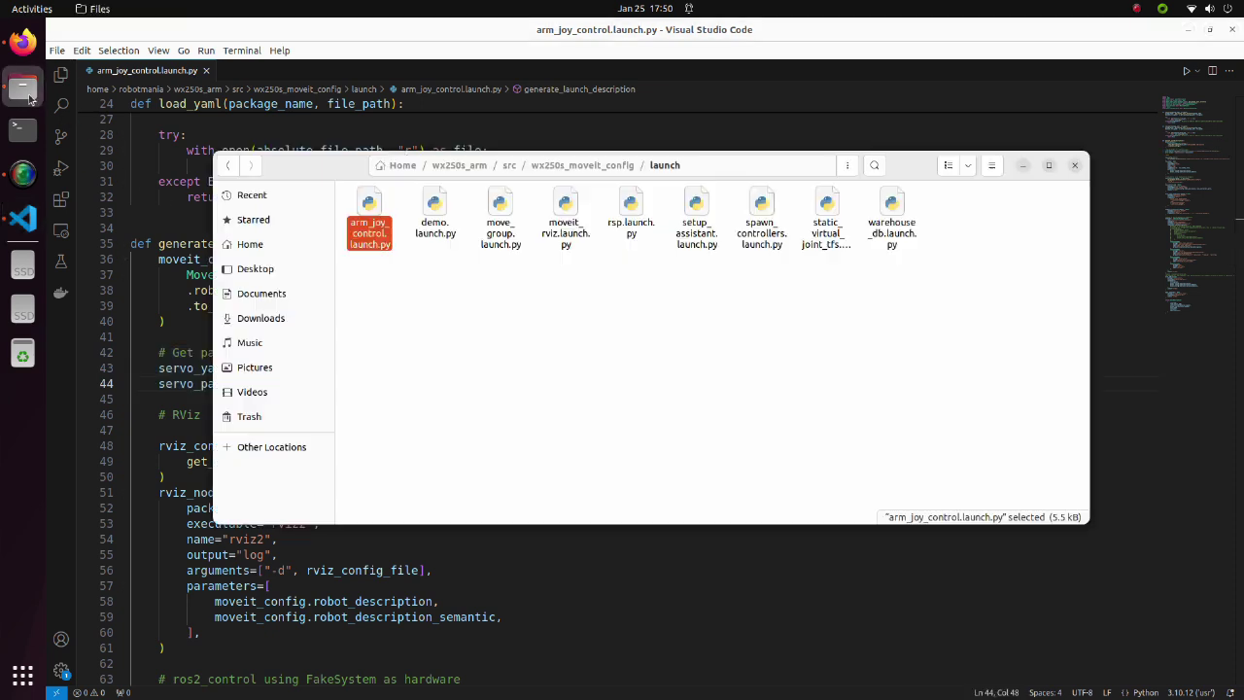
{"action": "left_click", "coordinate": [532, 171]}
{"action": "double_click", "coordinate": [458, 209]}
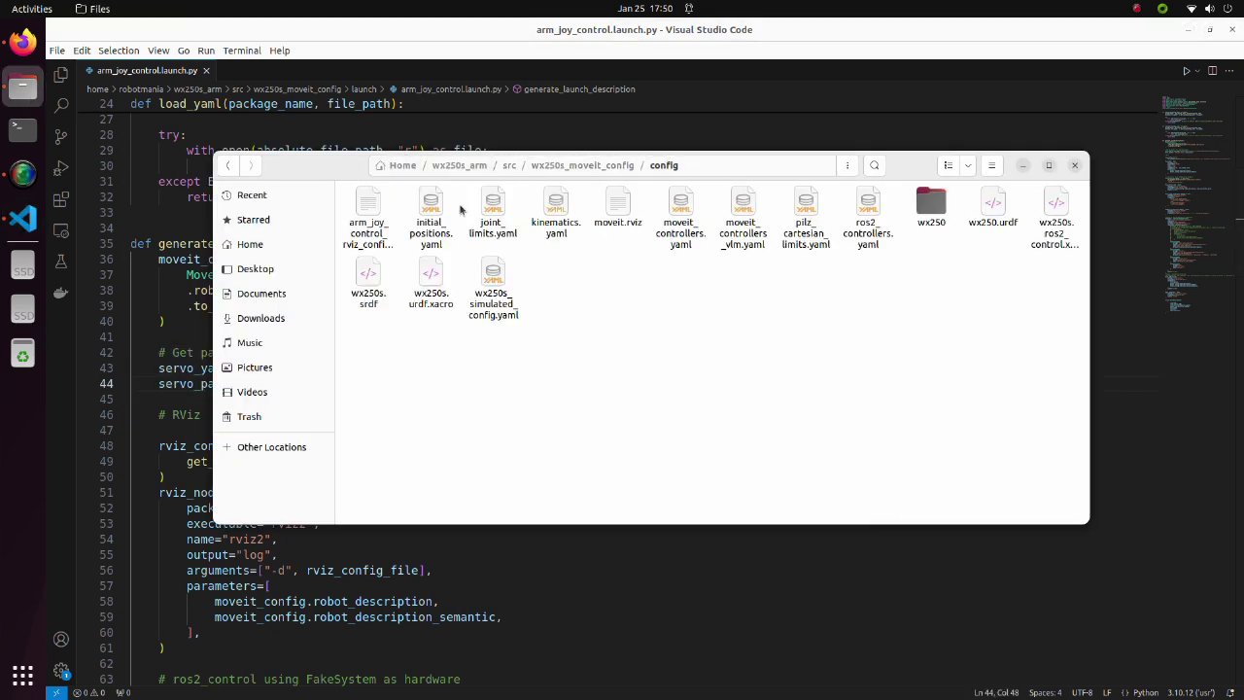
{"action": "left_click", "coordinate": [490, 295]}
{"action": "double_click", "coordinate": [490, 294]}
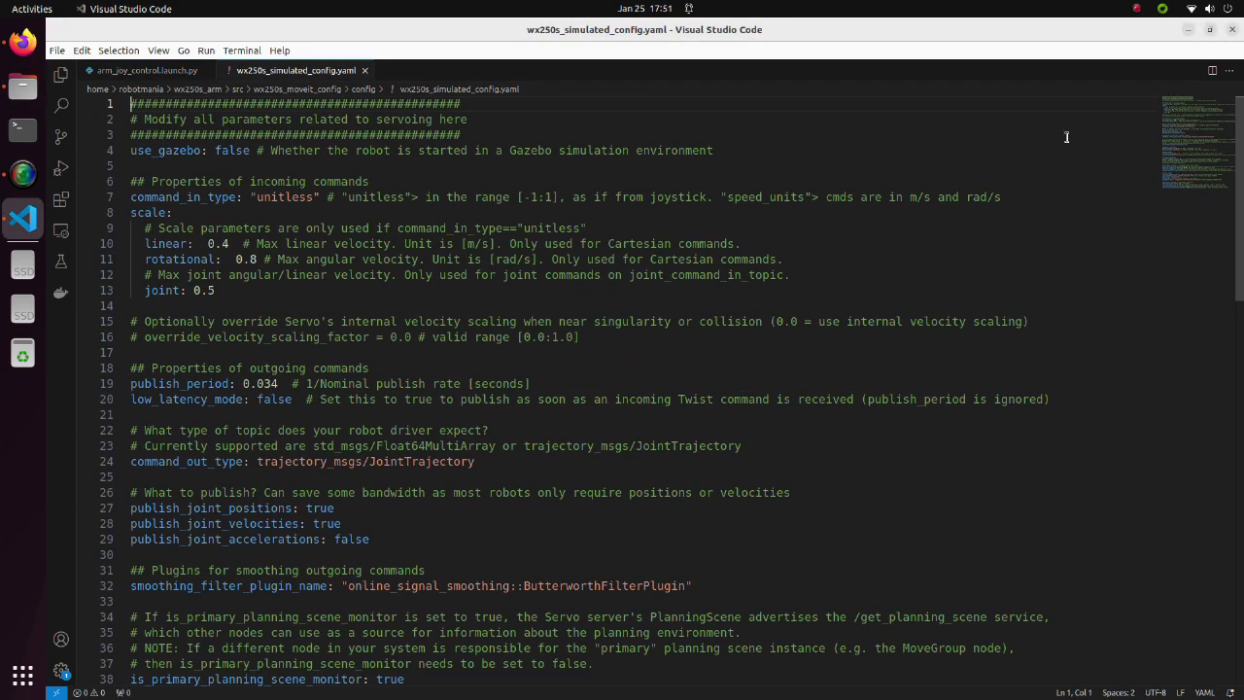
Step: Review the MoveIt frame settings and command_out_topic line, then return to arm_joy_control.launch.py
{"action": "left_click_drag", "start_coordinate": [1240, 114], "coordinate": [1241, 209]}
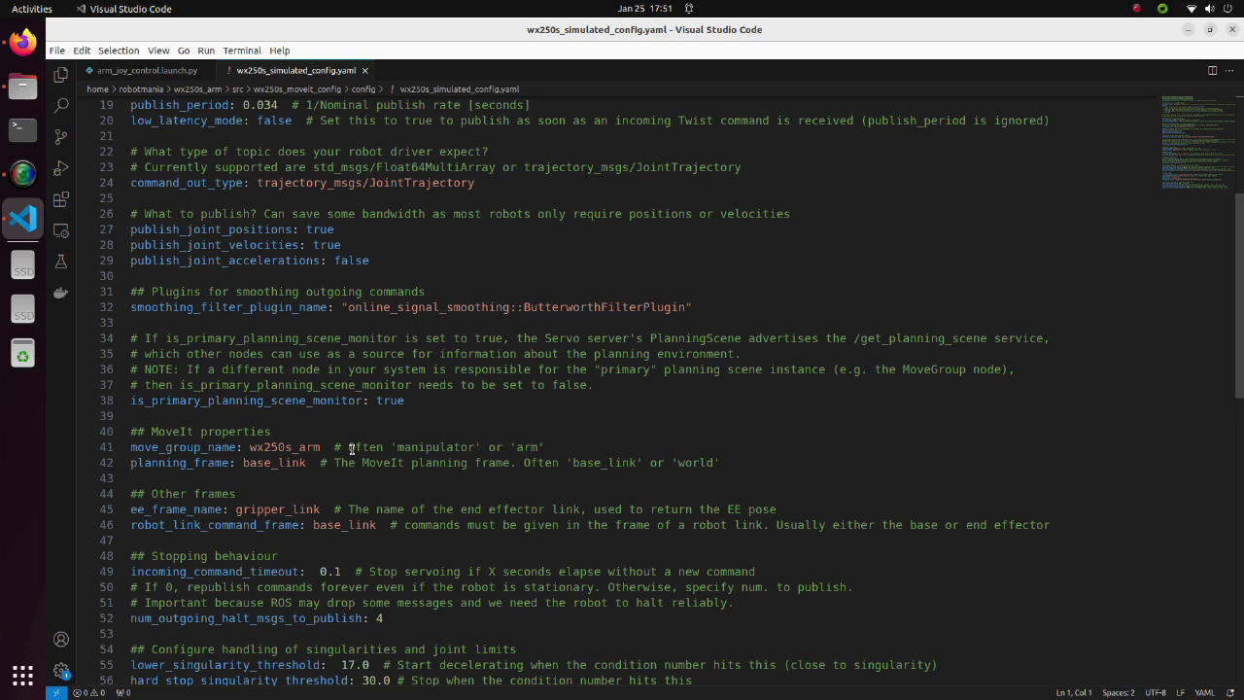
{"action": "left_click_drag", "start_coordinate": [130, 430], "coordinate": [1054, 523]}
{"action": "left_click", "coordinate": [1058, 525]}
{"action": "left_click_drag", "start_coordinate": [1237, 222], "coordinate": [1233, 335]}
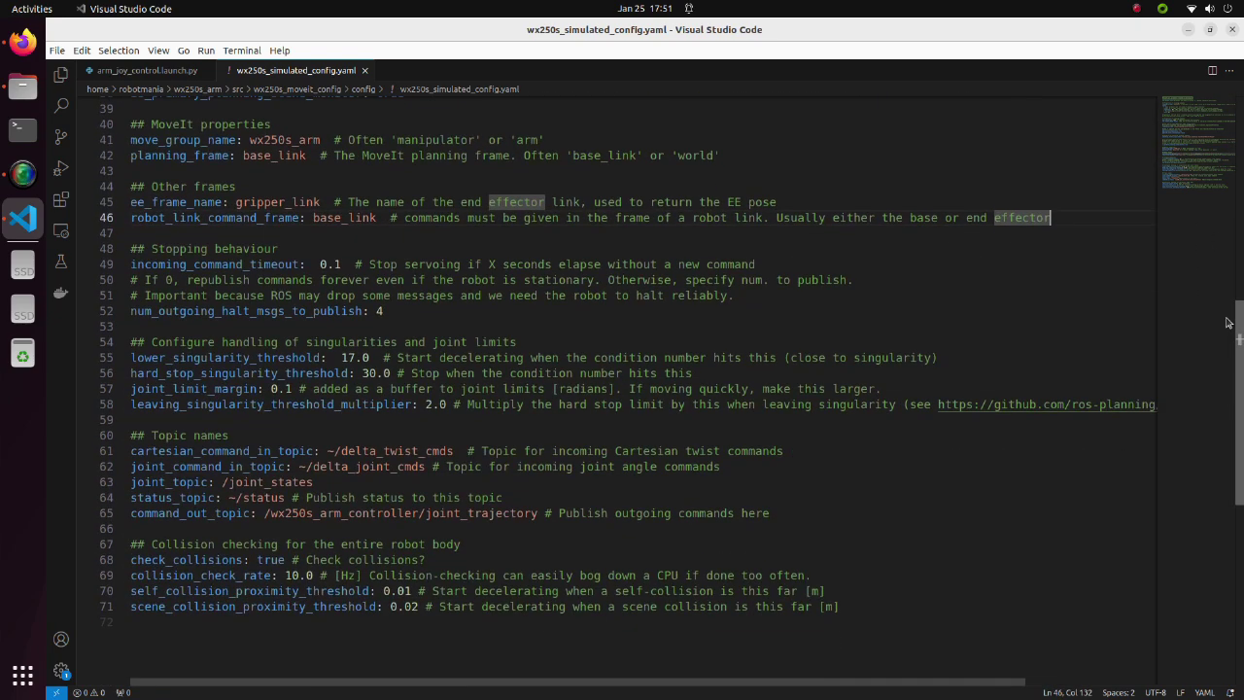
{"action": "left_click_drag", "start_coordinate": [130, 512], "coordinate": [786, 507]}
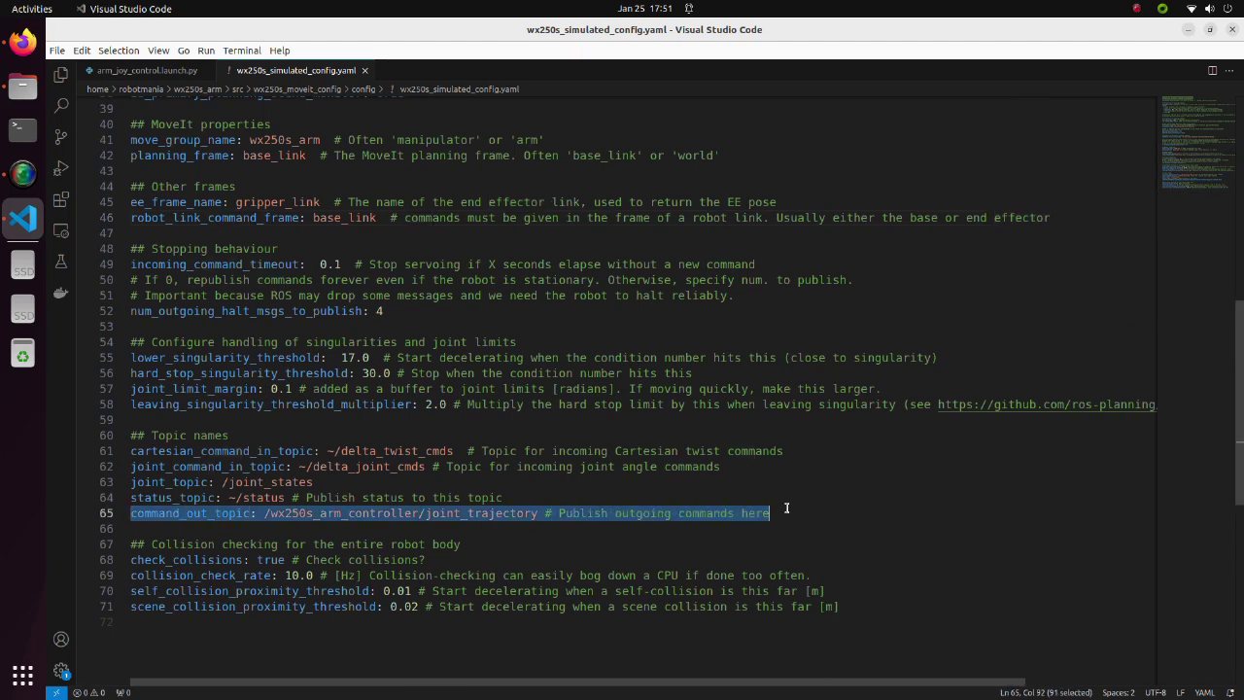
{"action": "left_click", "coordinate": [786, 508]}
{"action": "left_click", "coordinate": [146, 71]}
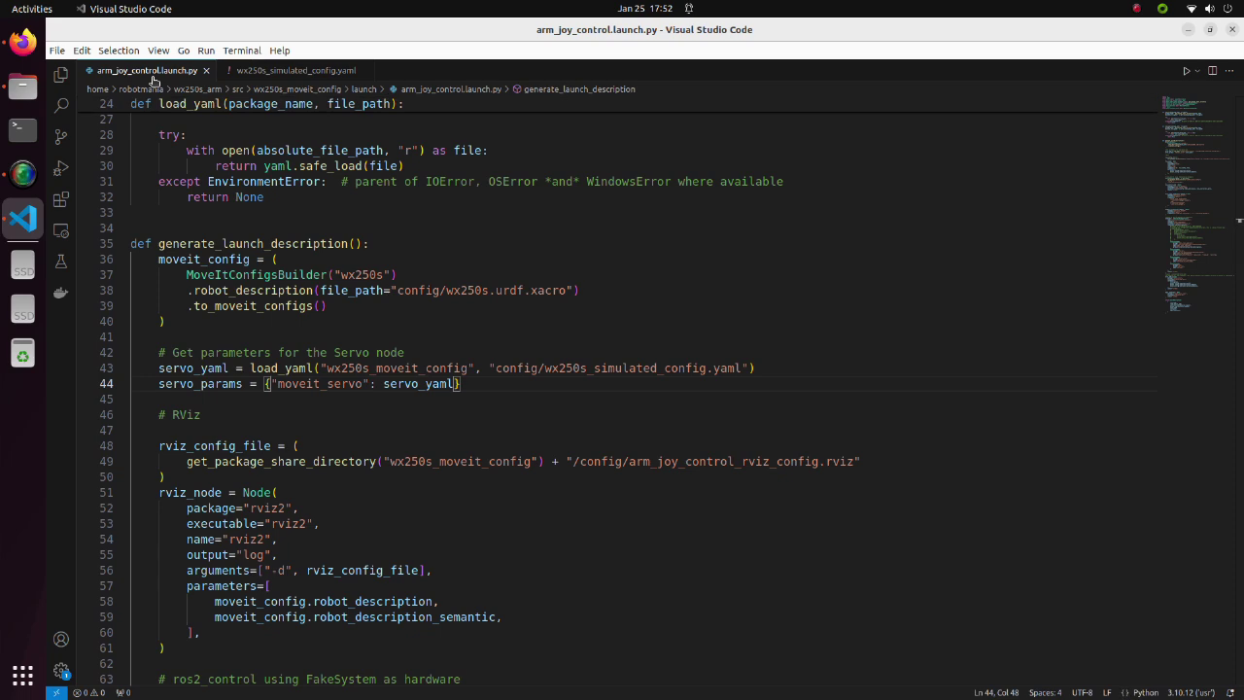
Step: Select the RViz node block and the ros2_control and controller spawner nodes
{"action": "left_click_drag", "start_coordinate": [137, 445], "coordinate": [397, 644]}
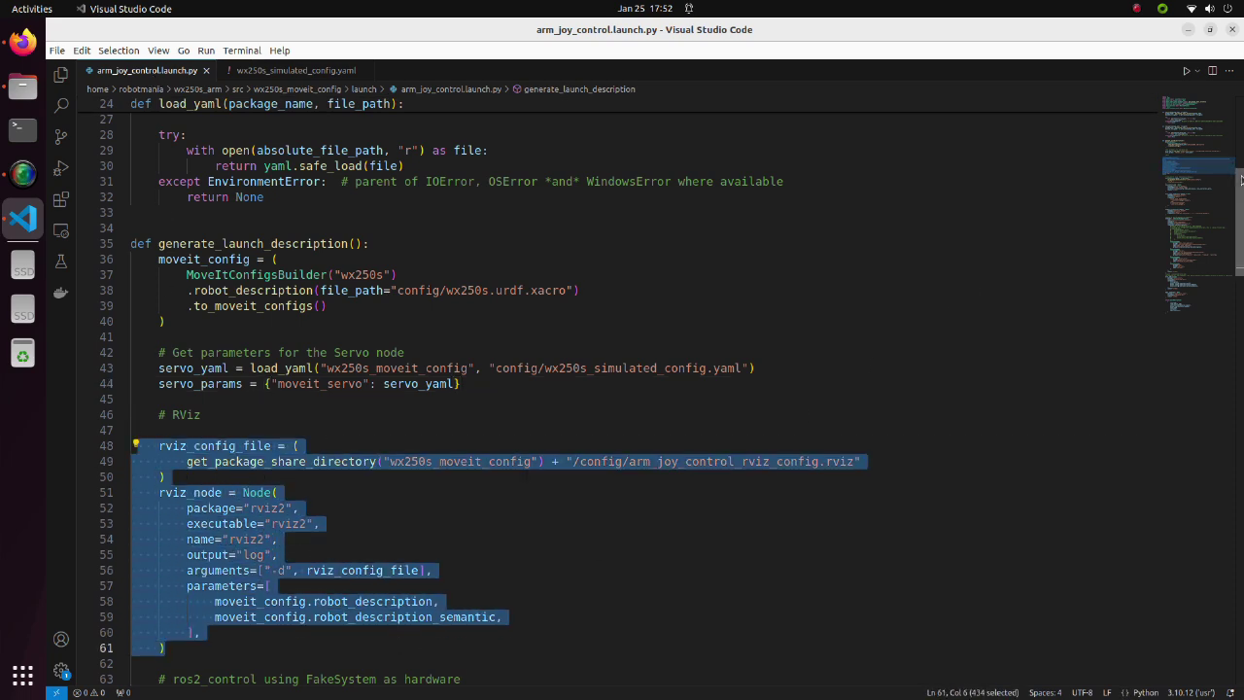
{"action": "left_click", "coordinate": [1195, 200]}
{"action": "left_click_drag", "start_coordinate": [137, 127], "coordinate": [374, 574]}
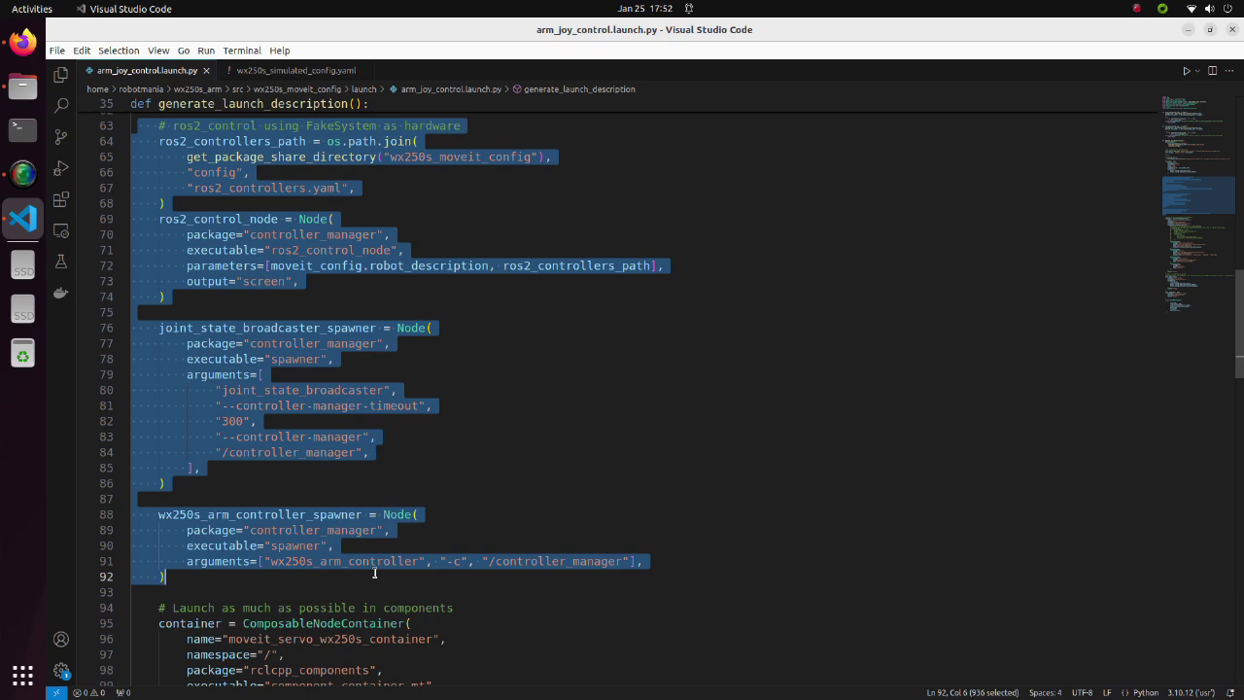
{"action": "left_click", "coordinate": [374, 573]}
Step: Review the container block and the servo_node and topic_convertor definitions further down
{"action": "scroll", "coordinate": [1119, 308], "scroll_direction": "down", "scroll_amount": 10}
{"action": "left_click_drag", "start_coordinate": [138, 137], "coordinate": [374, 639]}
{"action": "scroll", "coordinate": [262, 198], "scroll_direction": "down", "scroll_amount": 4}
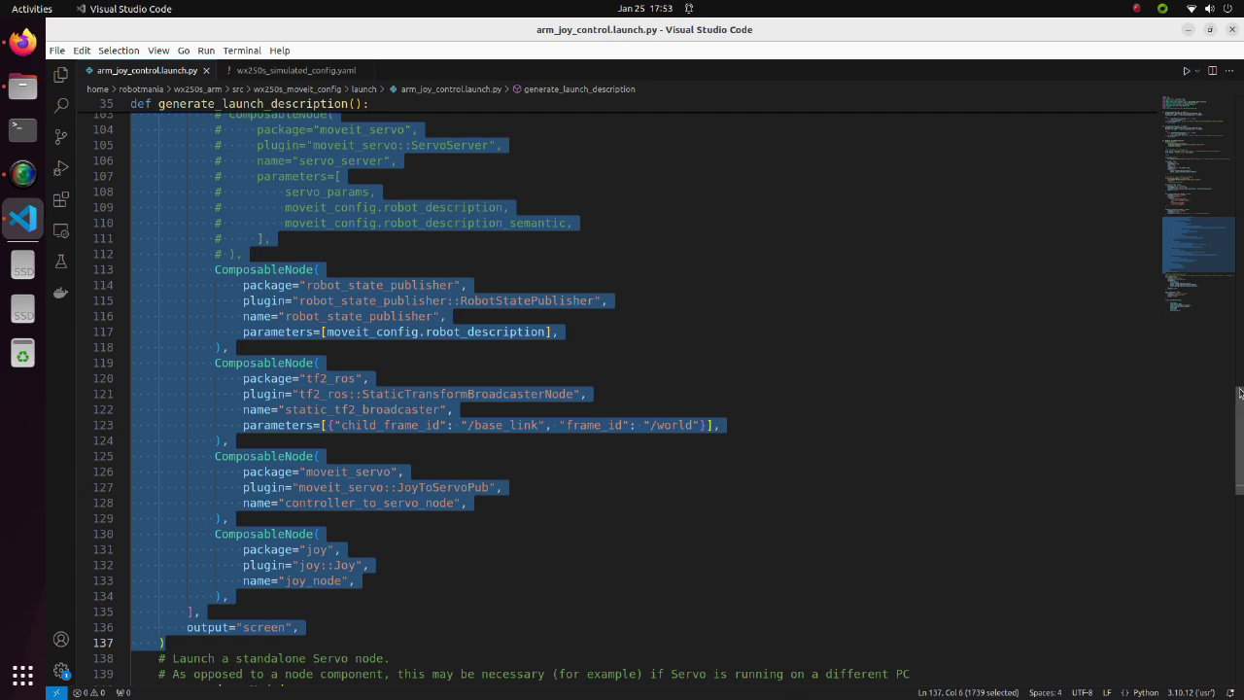
{"action": "scroll", "coordinate": [800, 488], "scroll_direction": "down", "scroll_amount": 10}
{"action": "left_click_drag", "start_coordinate": [155, 219], "coordinate": [307, 467]}
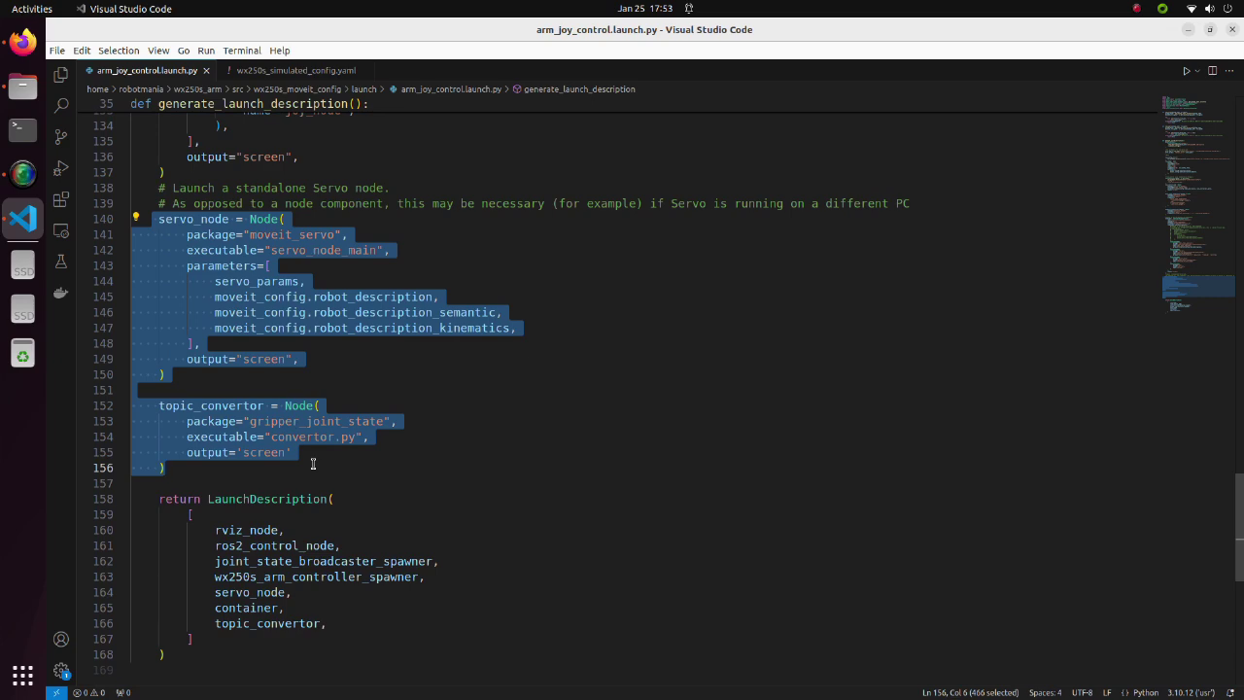
{"action": "left_click", "coordinate": [313, 464]}
Step: Close VS Code and Files, then open Isaac Utils > Workflows > URDF Importer
{"action": "left_click", "coordinate": [1233, 30]}
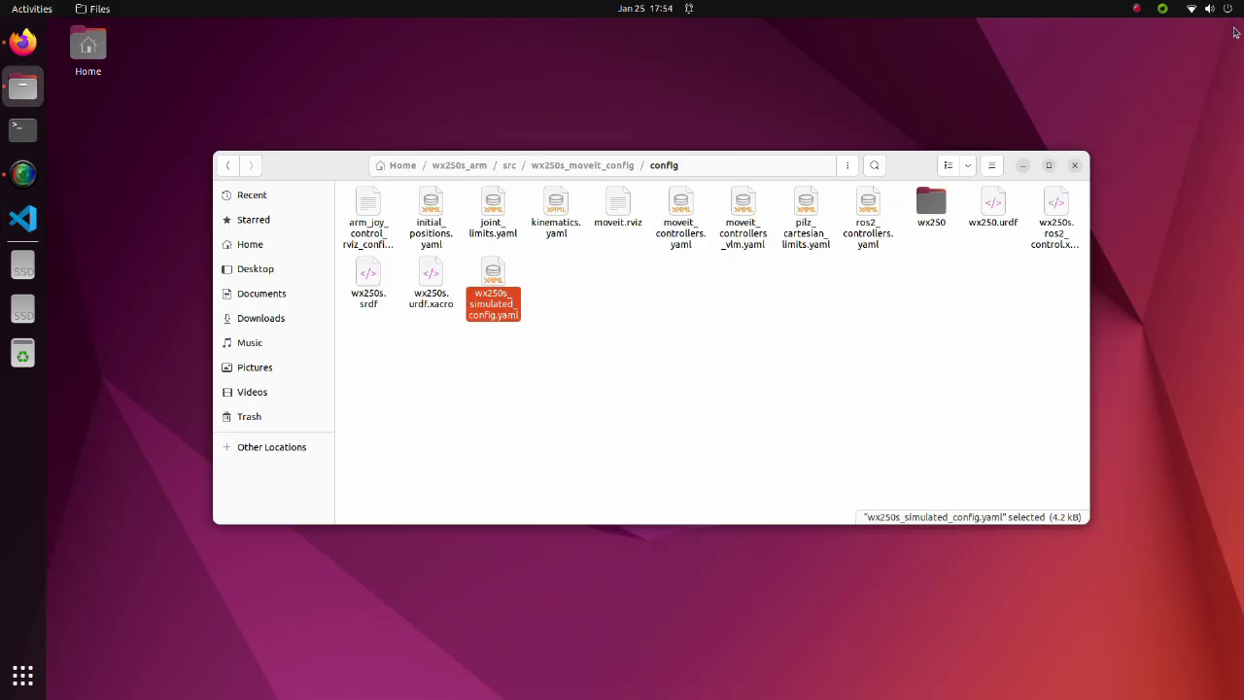
{"action": "left_click", "coordinate": [1076, 166]}
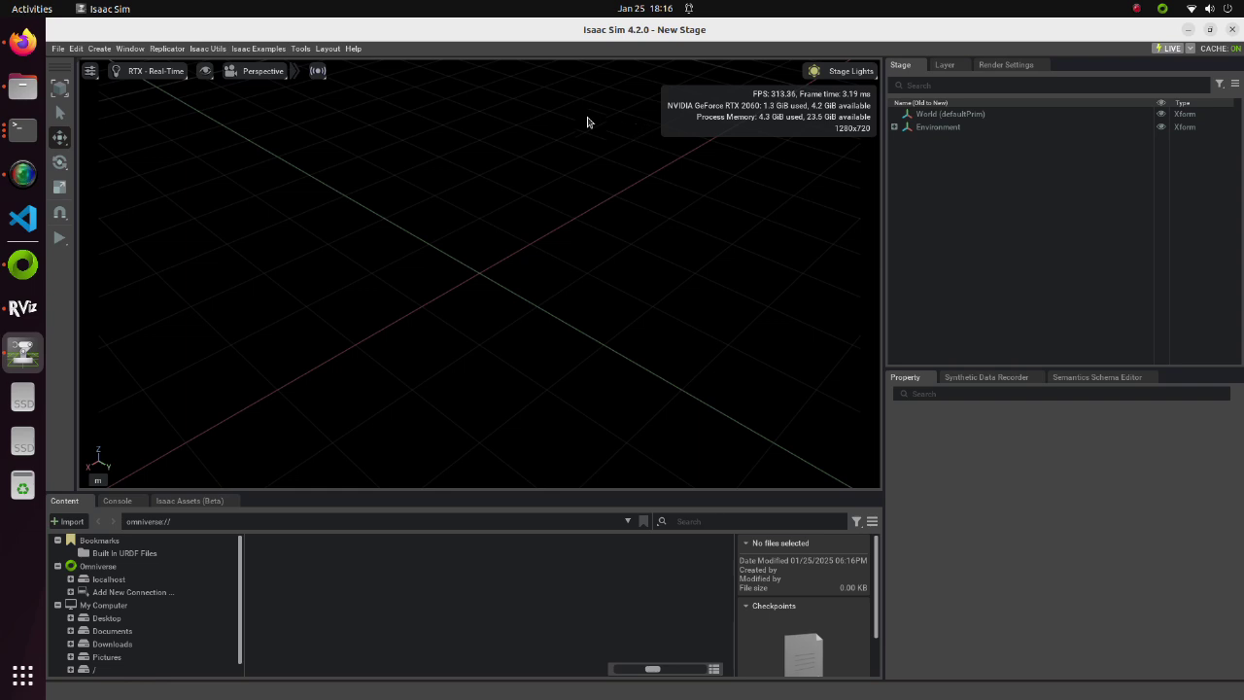
{"action": "left_click", "coordinate": [210, 49]}
{"action": "mouse_move", "coordinate": [211, 101]}
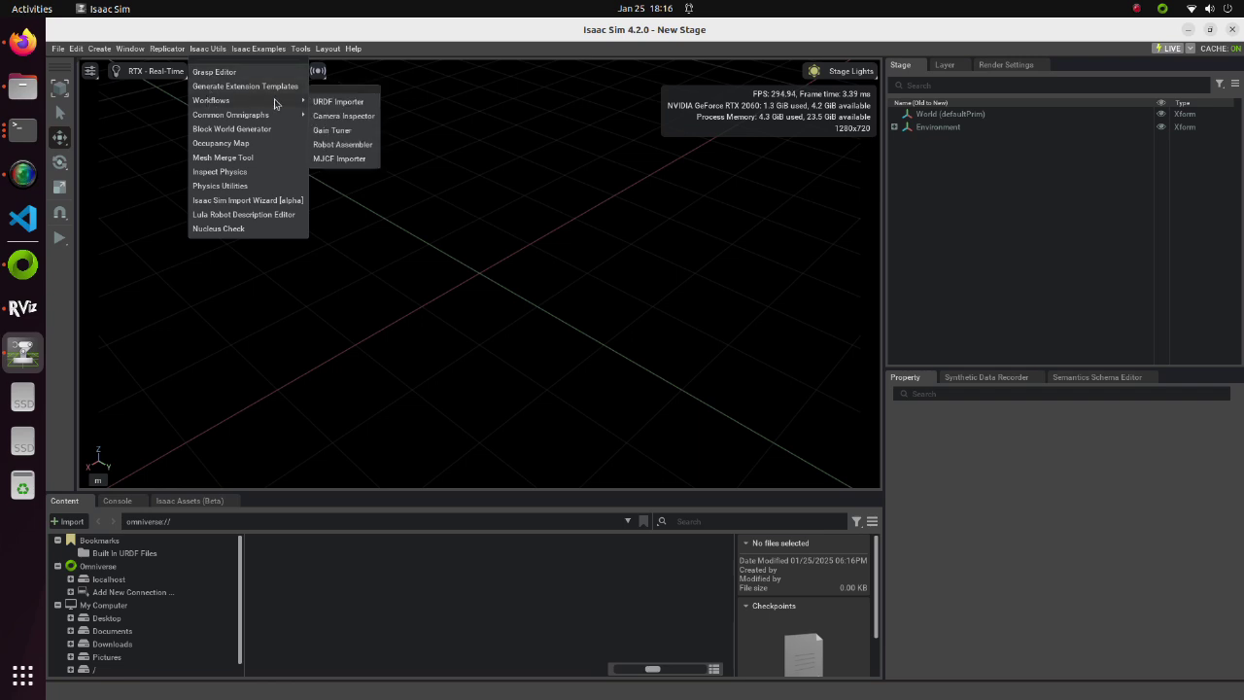
{"action": "left_click", "coordinate": [343, 103]}
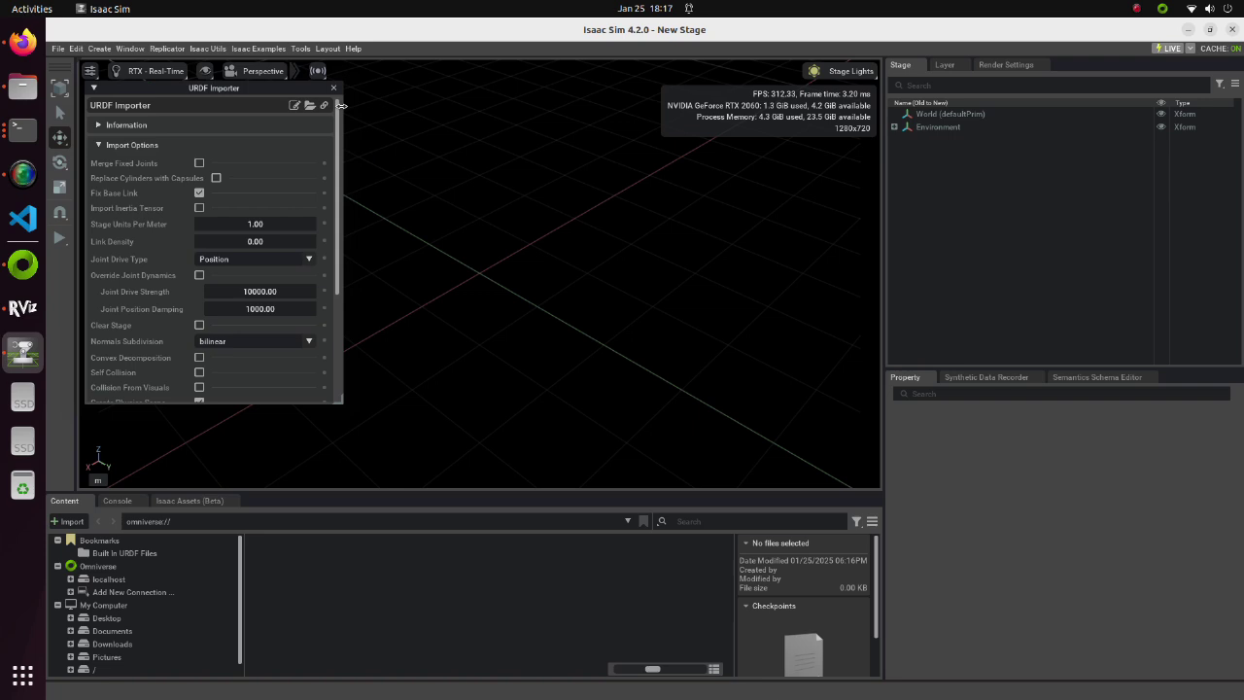
Step: Choose config/wx250.urdf as the URDF Importer's input file
{"action": "scroll", "coordinate": [291, 306], "scroll_direction": "down", "scroll_amount": 5}
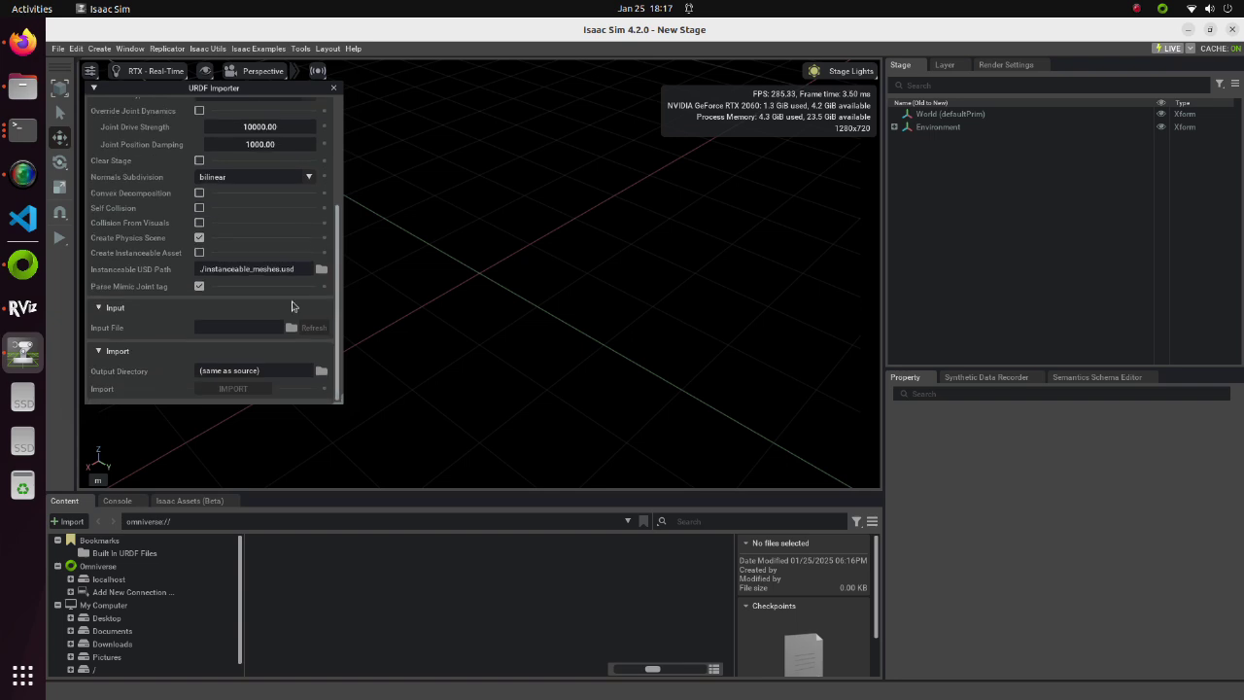
{"action": "left_click", "coordinate": [290, 328]}
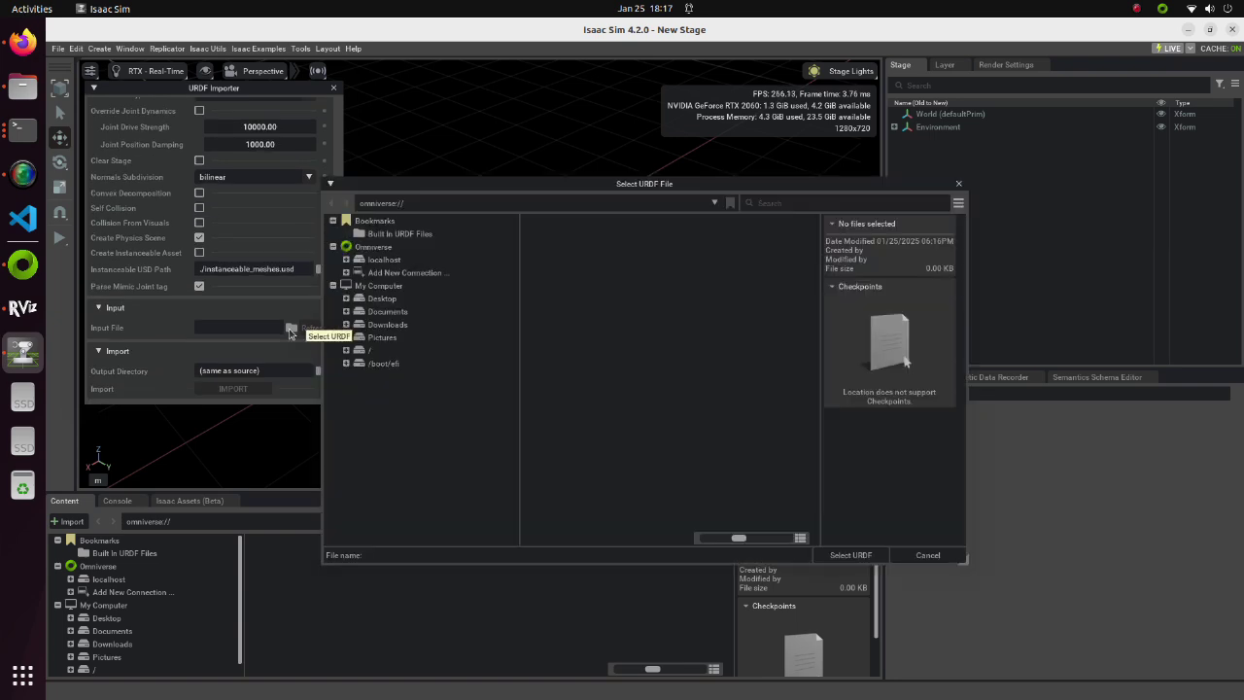
{"action": "left_click", "coordinate": [346, 350]}
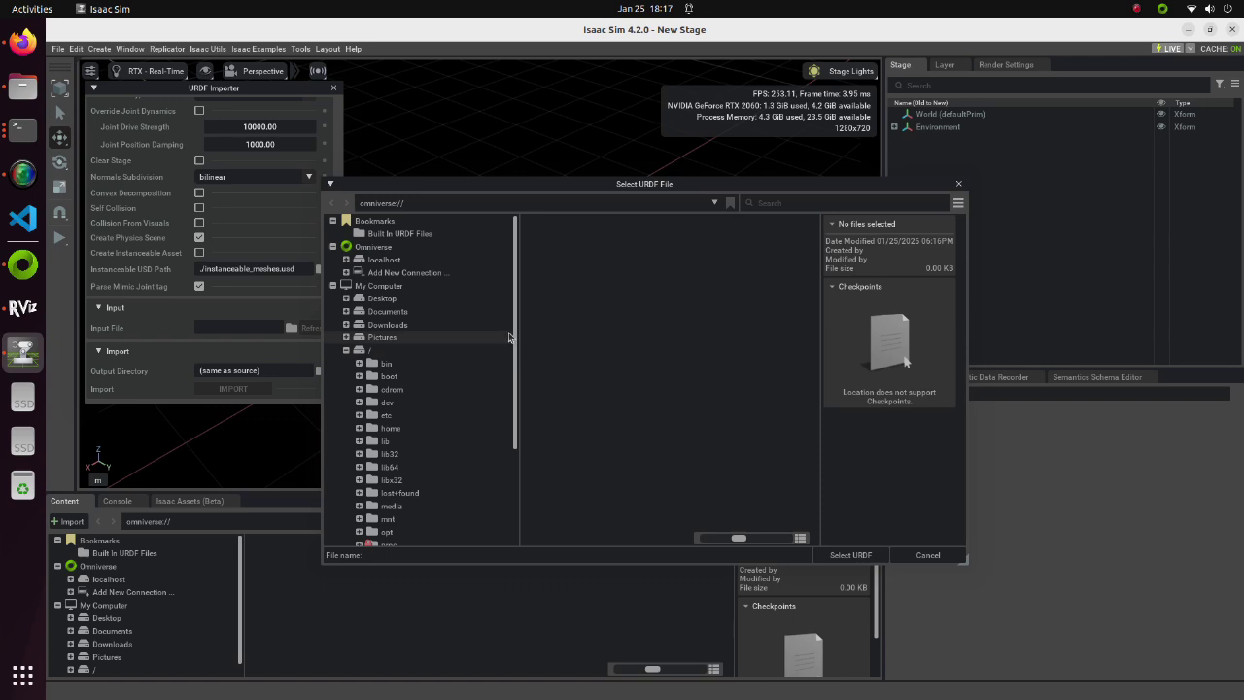
{"action": "scroll", "coordinate": [448, 470], "scroll_direction": "down", "scroll_amount": 5}
{"action": "left_click", "coordinate": [442, 437]}
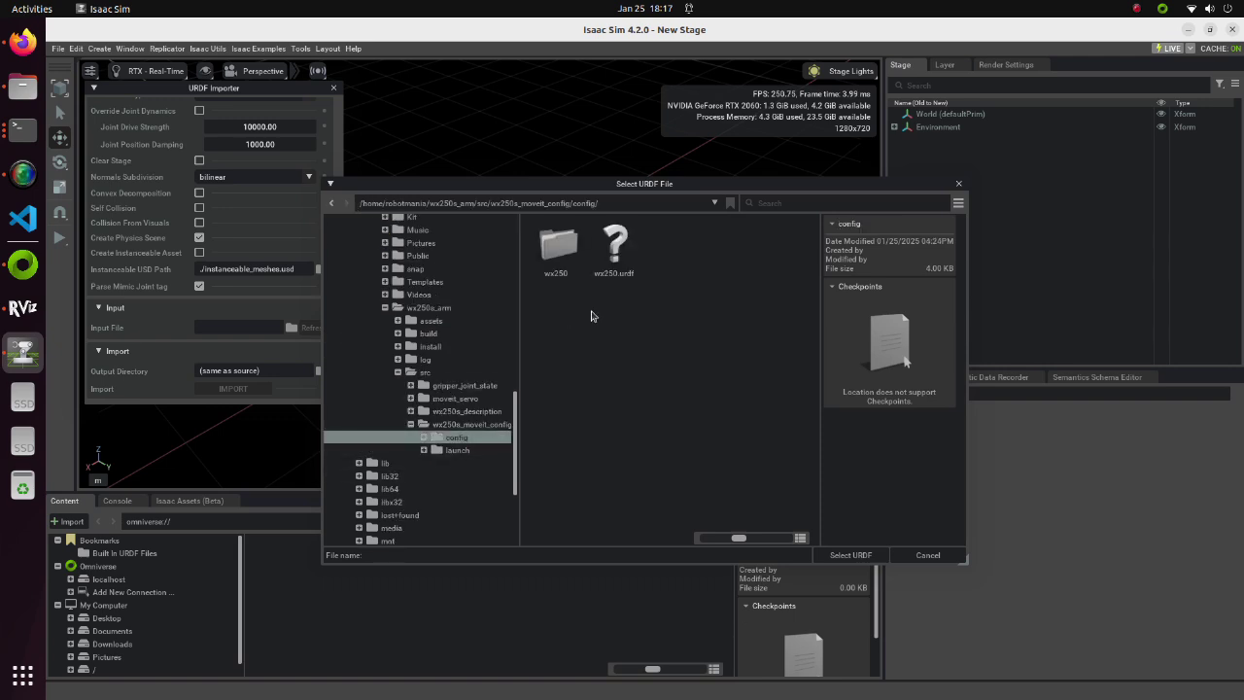
{"action": "left_click", "coordinate": [613, 267]}
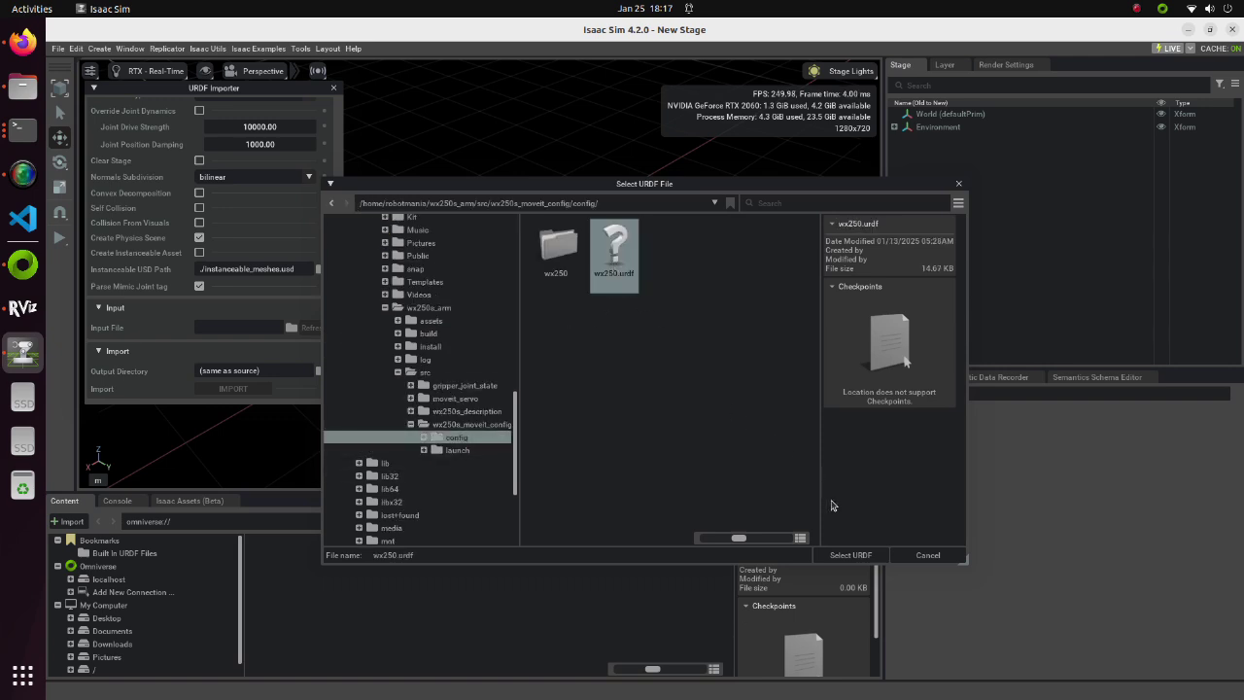
{"action": "left_click", "coordinate": [851, 554]}
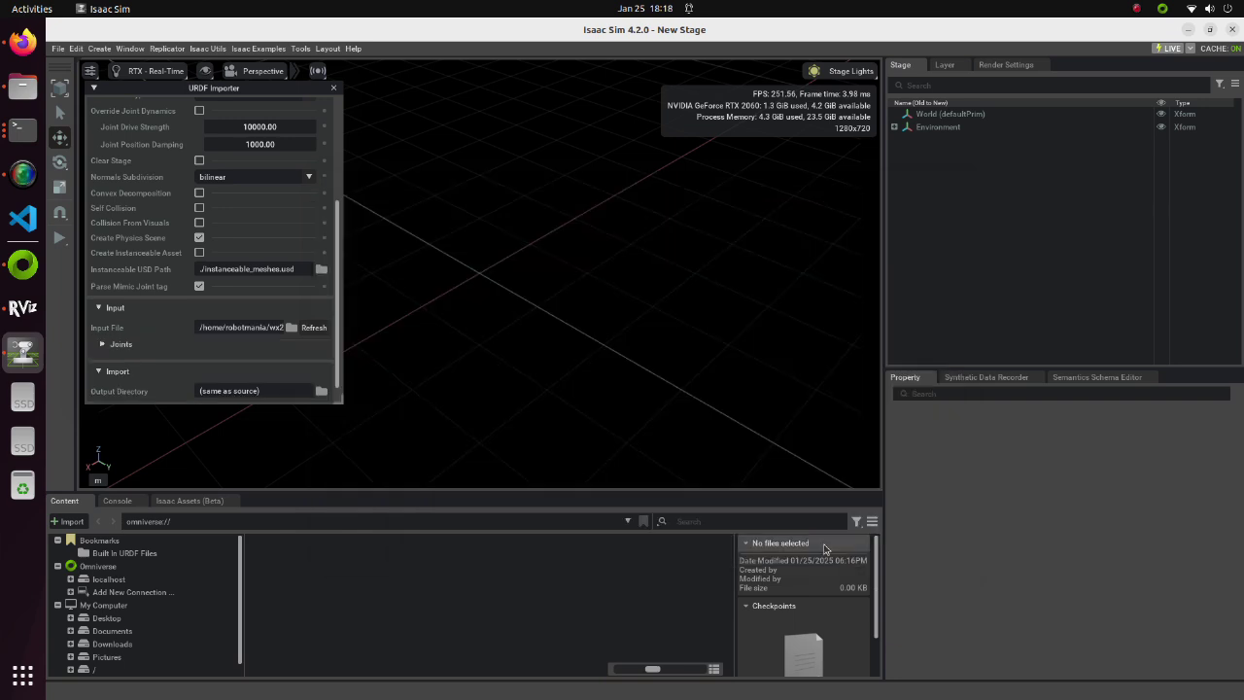
Step: Import the wx250 robot, confirm saving its model files, and close the importer
{"action": "scroll", "coordinate": [330, 362], "scroll_direction": "down", "scroll_amount": 1}
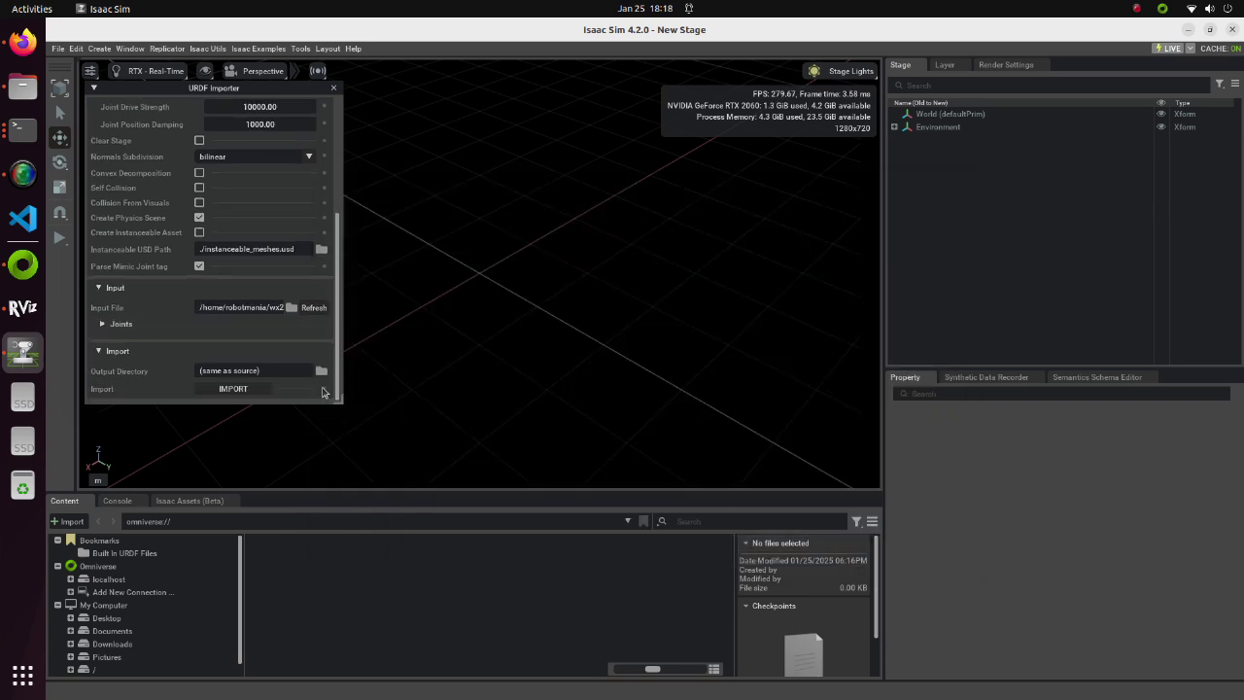
{"action": "left_click", "coordinate": [241, 390]}
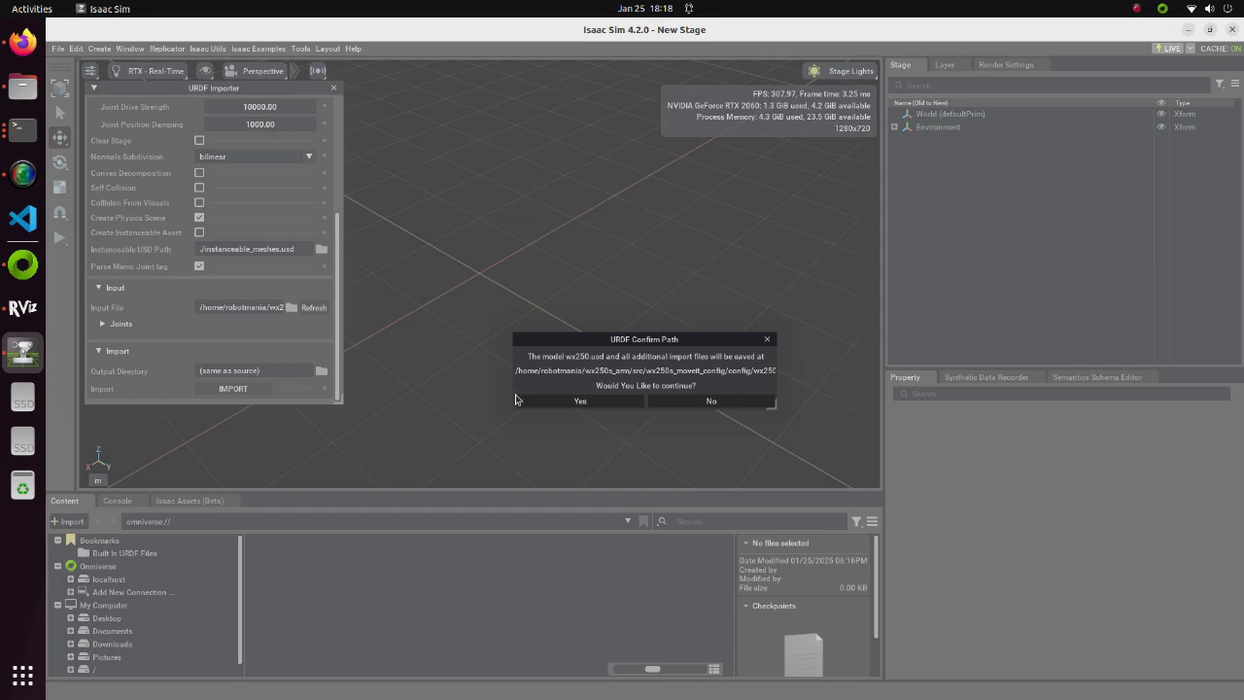
{"action": "left_click", "coordinate": [586, 394]}
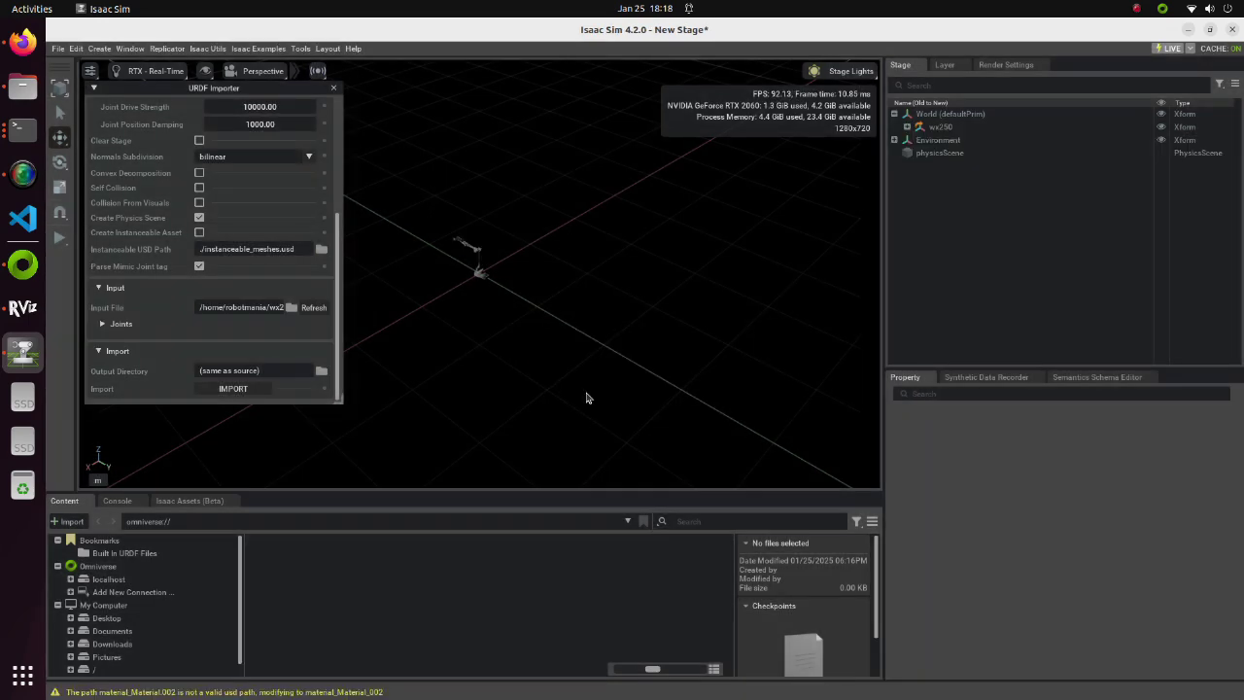
{"action": "left_click", "coordinate": [333, 88]}
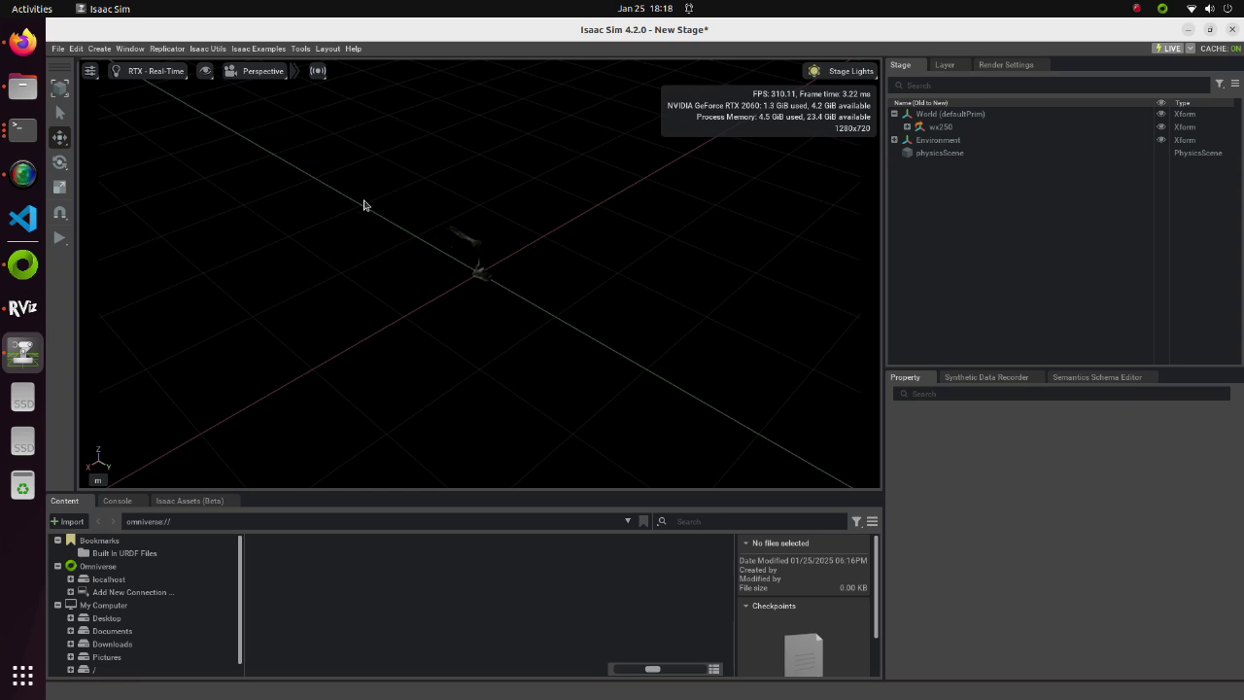
Step: Add a Ground Plane to the stage from Create > Physics
{"action": "left_click", "coordinate": [99, 48]}
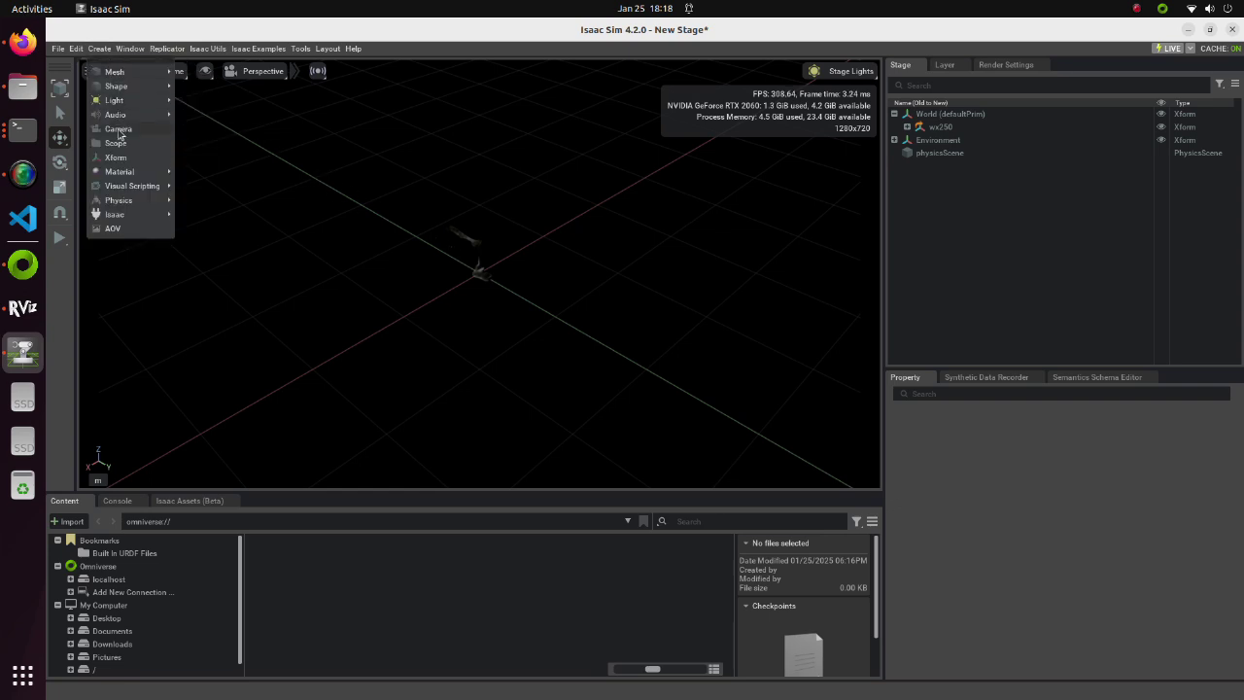
{"action": "mouse_move", "coordinate": [121, 189]}
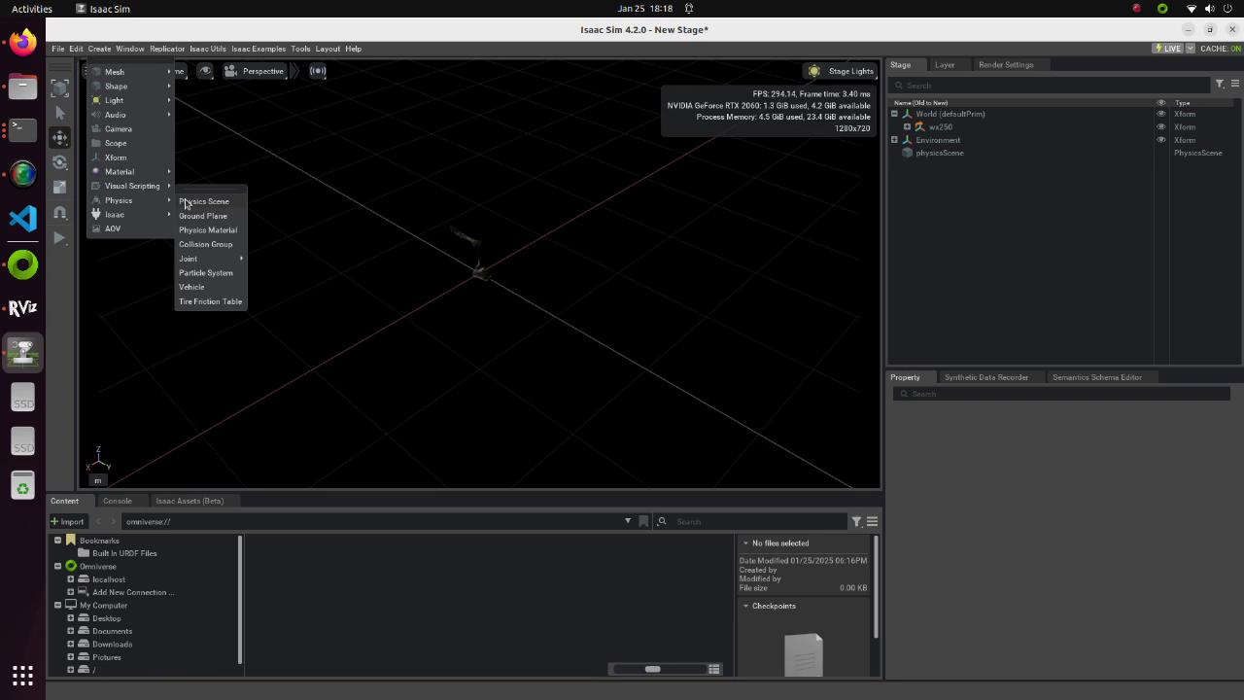
{"action": "left_click", "coordinate": [200, 216]}
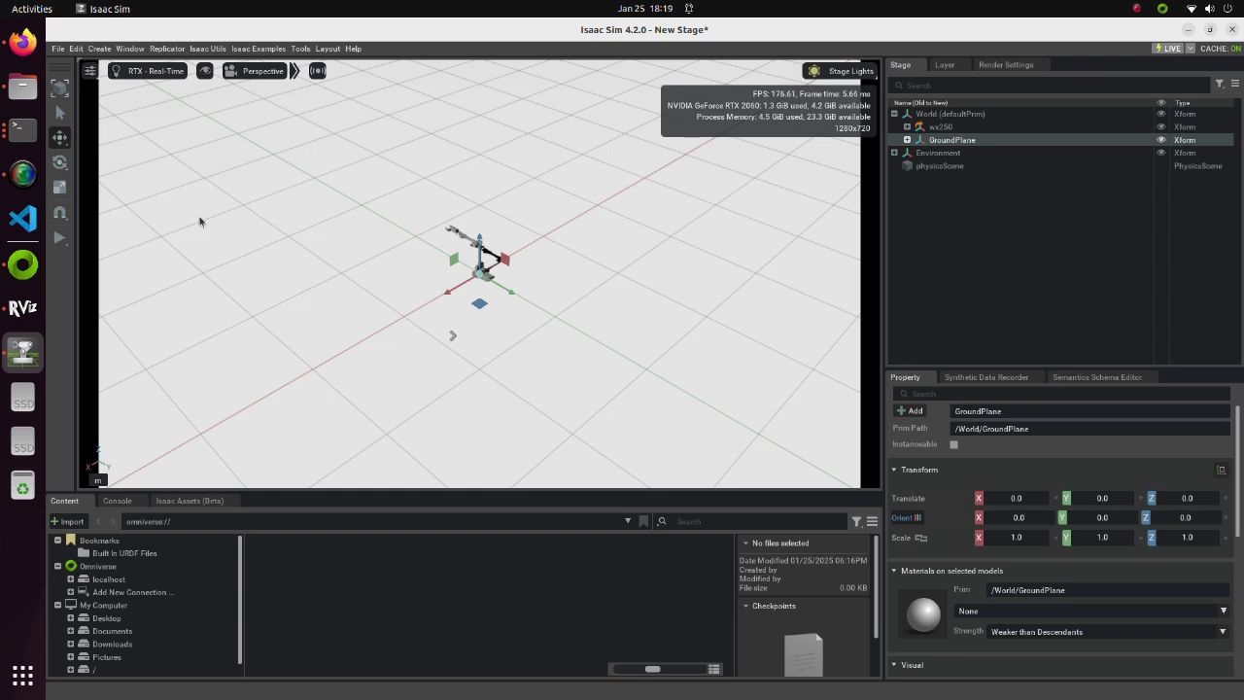
{"action": "left_click", "coordinate": [99, 49]}
Step: Add a Cube and scale it to 0.4 × 0.4 × 0.15
{"action": "mouse_move", "coordinate": [112, 74]}
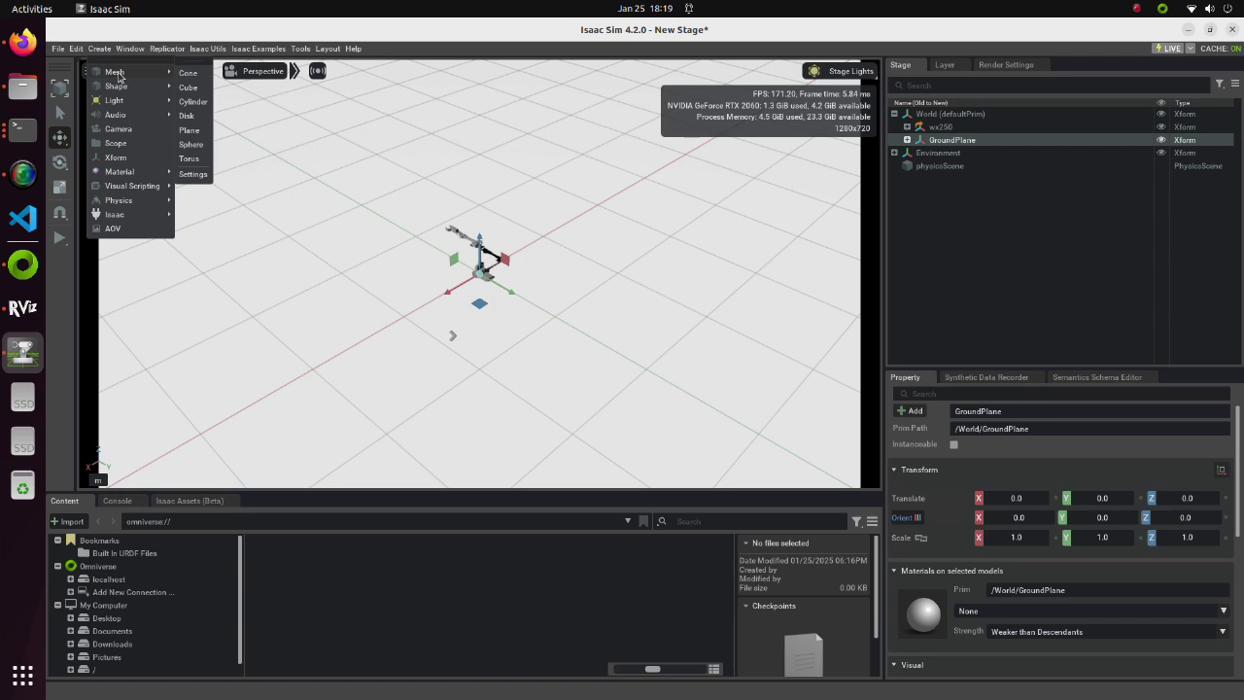
{"action": "left_click", "coordinate": [187, 90]}
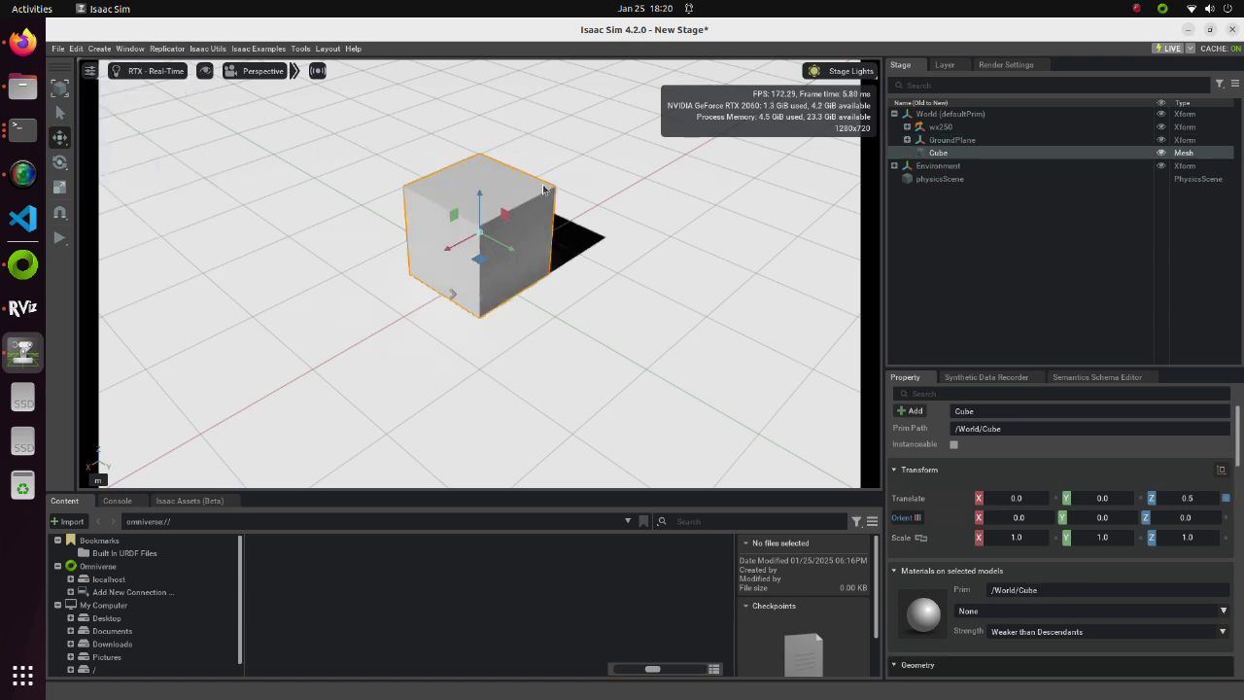
{"action": "double_click", "coordinate": [1030, 541]}
{"action": "type", "text": "0.4"}
{"action": "key", "text": "Return"}
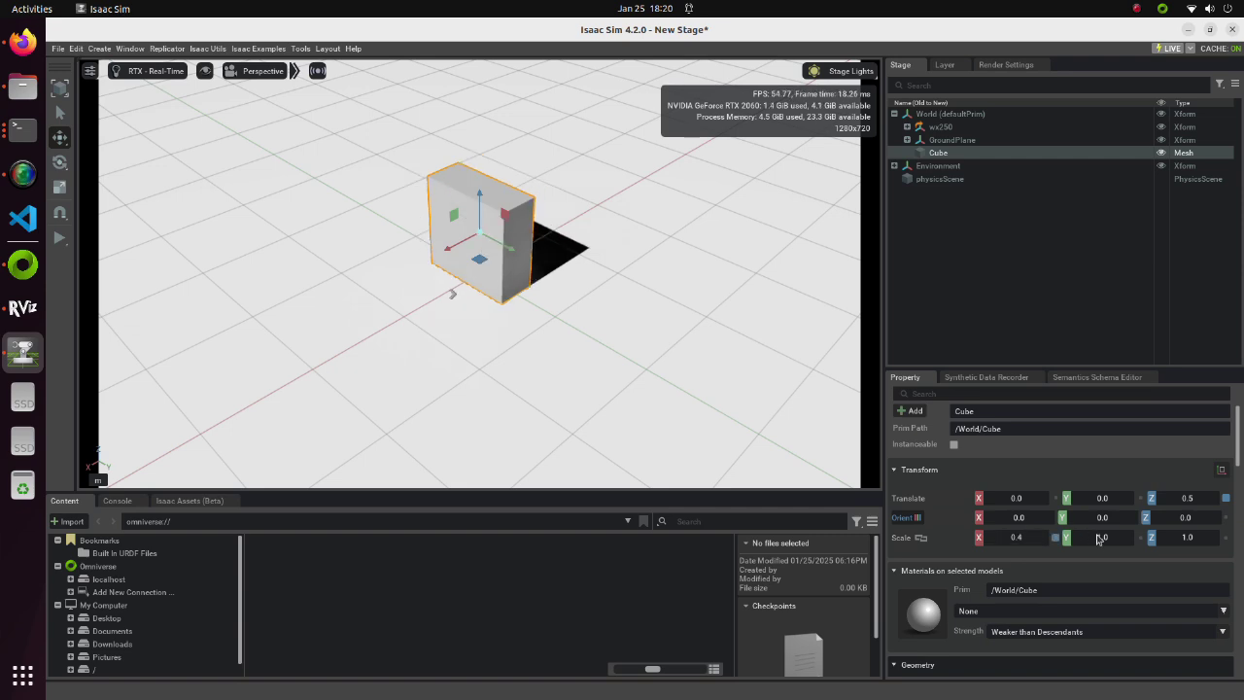
{"action": "double_click", "coordinate": [1100, 536]}
{"action": "type", "text": "0.4"}
{"action": "key", "text": "Return"}
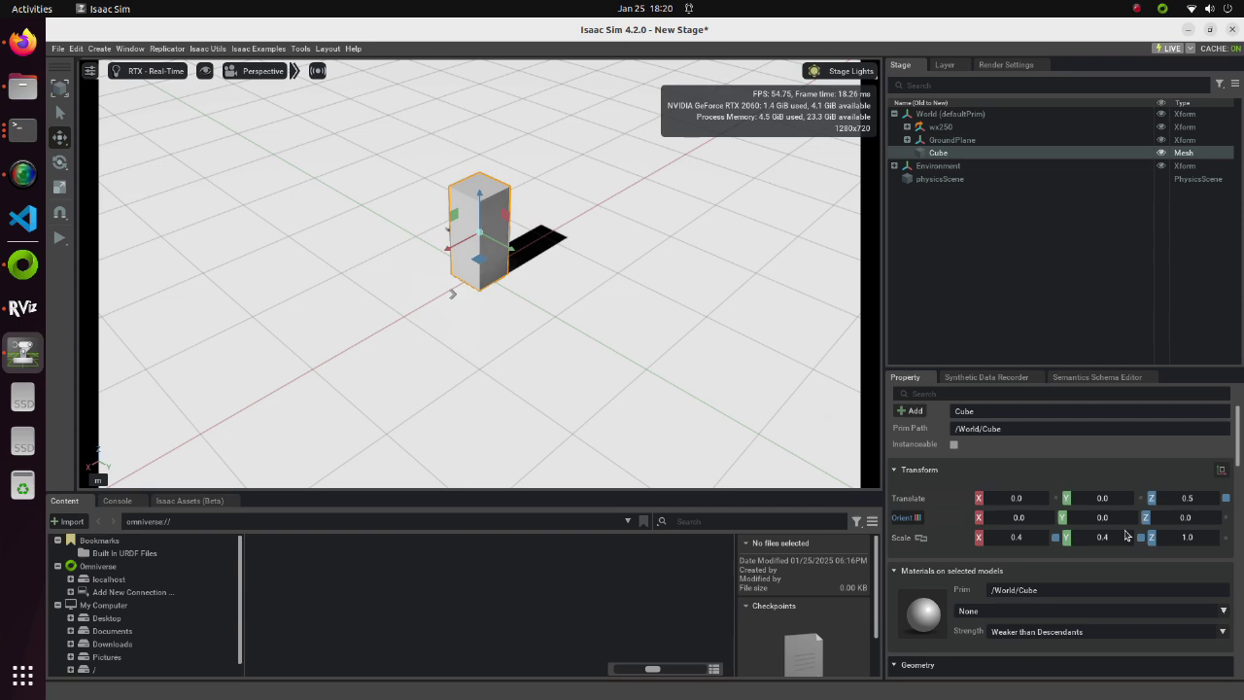
{"action": "double_click", "coordinate": [1187, 536]}
{"action": "type", "text": "0.15"}
{"action": "key", "text": "Return"}
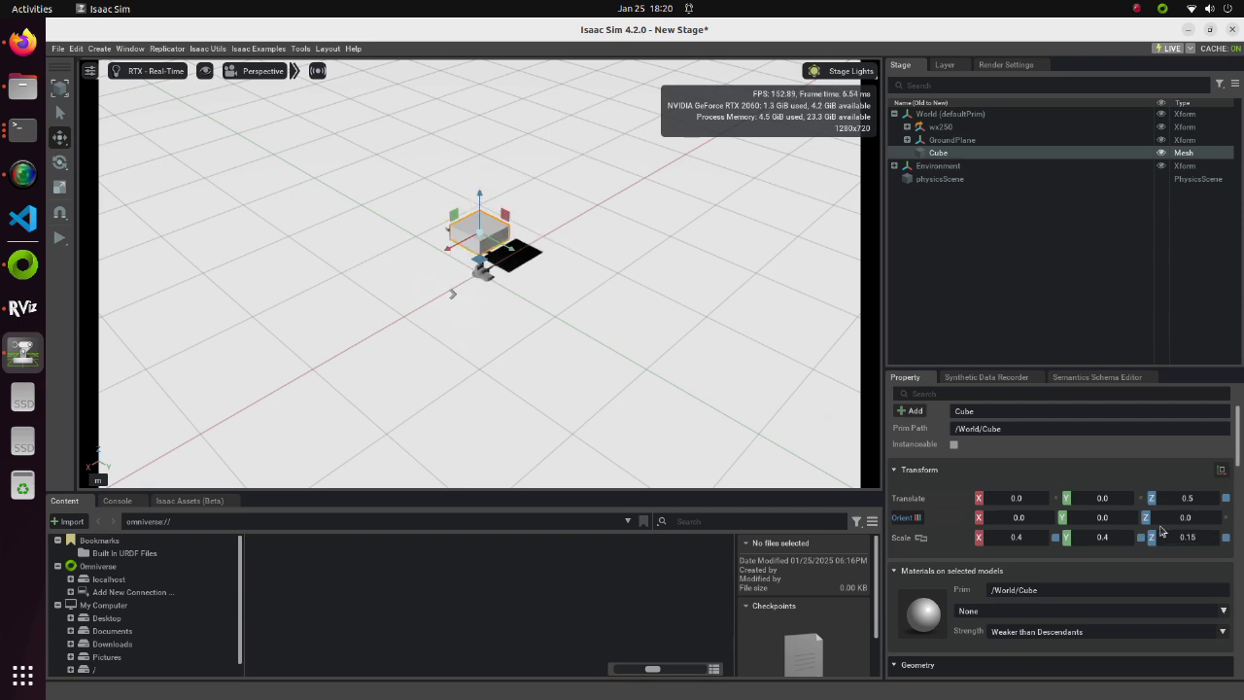
Step: Move the Cube to Y -0.5, Z 0.075 and frame it in the viewport
{"action": "double_click", "coordinate": [1114, 498]}
{"action": "type", "text": "-0.5"}
{"action": "key", "text": "Return"}
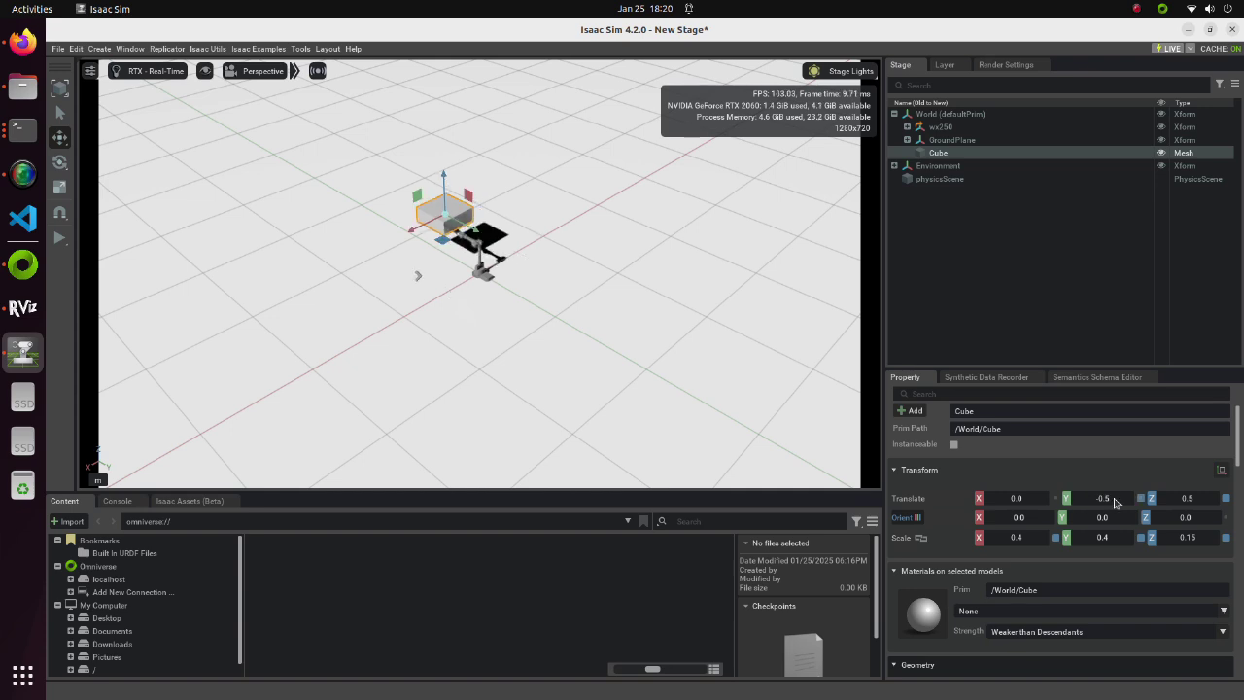
{"action": "double_click", "coordinate": [1194, 500]}
{"action": "type", "text": "0.075"}
{"action": "key", "text": "Return"}
{"action": "key", "text": "f"}
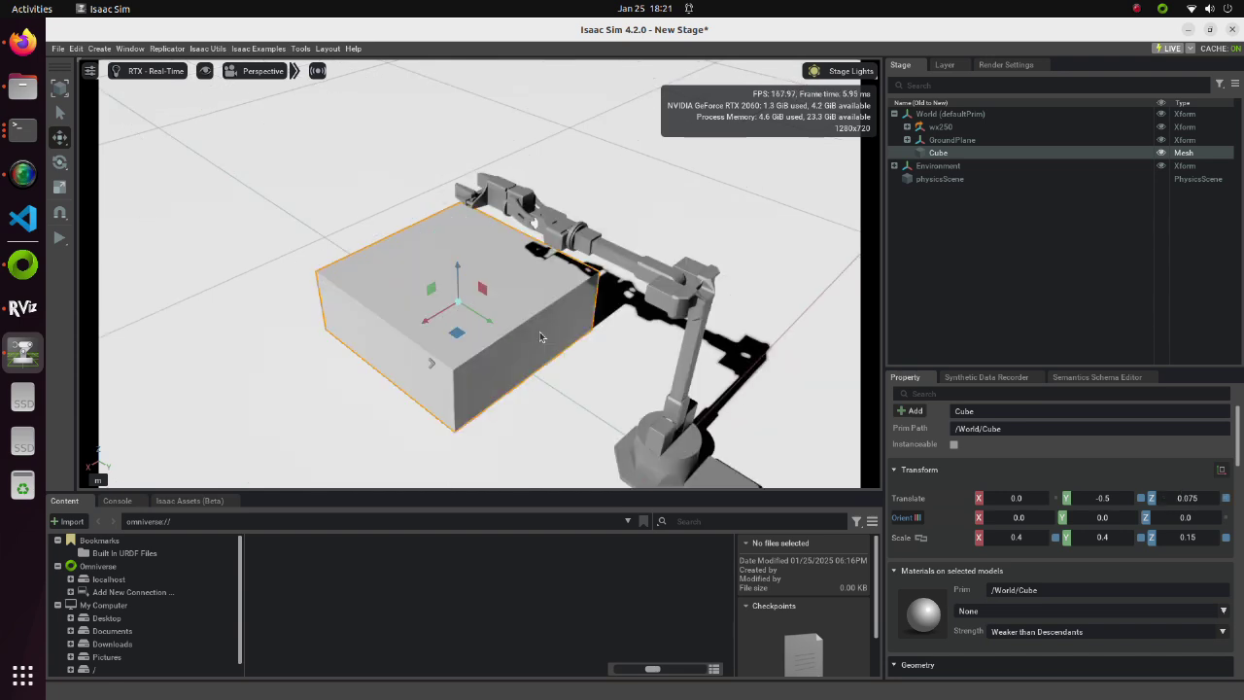
{"action": "right_click", "coordinate": [939, 155]}
Step: Give the Cube the Rigid Body with Colliders preset
{"action": "mouse_move", "coordinate": [972, 190]}
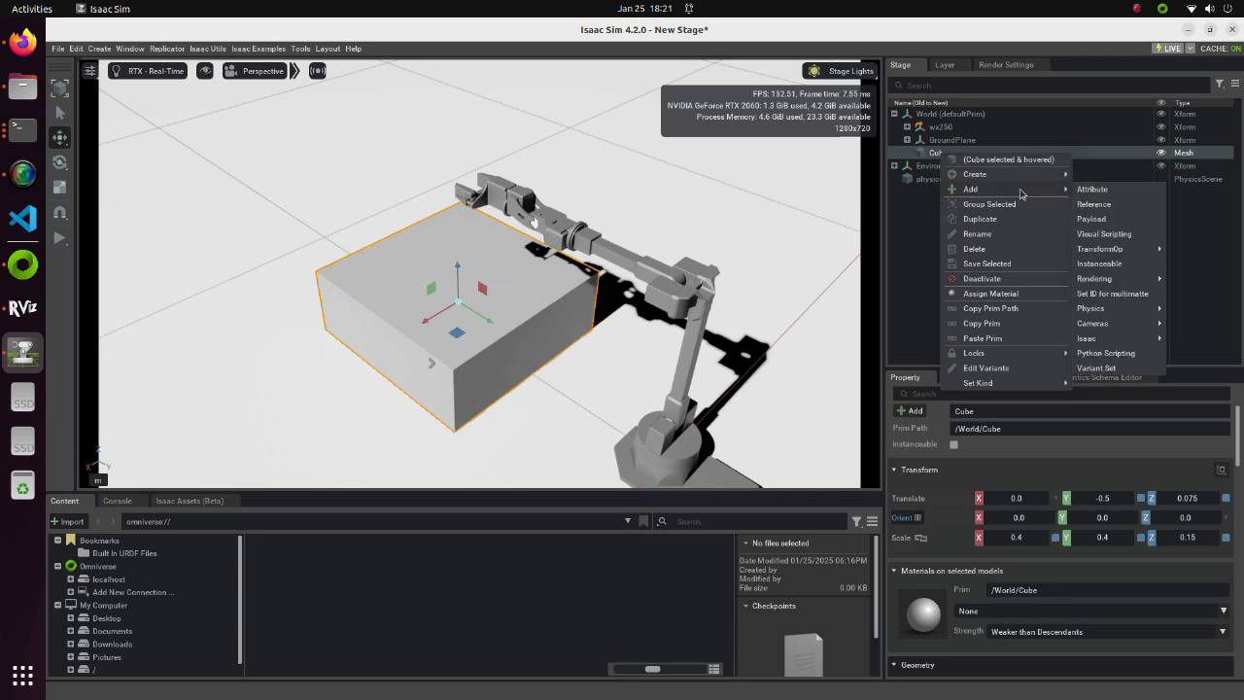
{"action": "mouse_move", "coordinate": [1104, 309]}
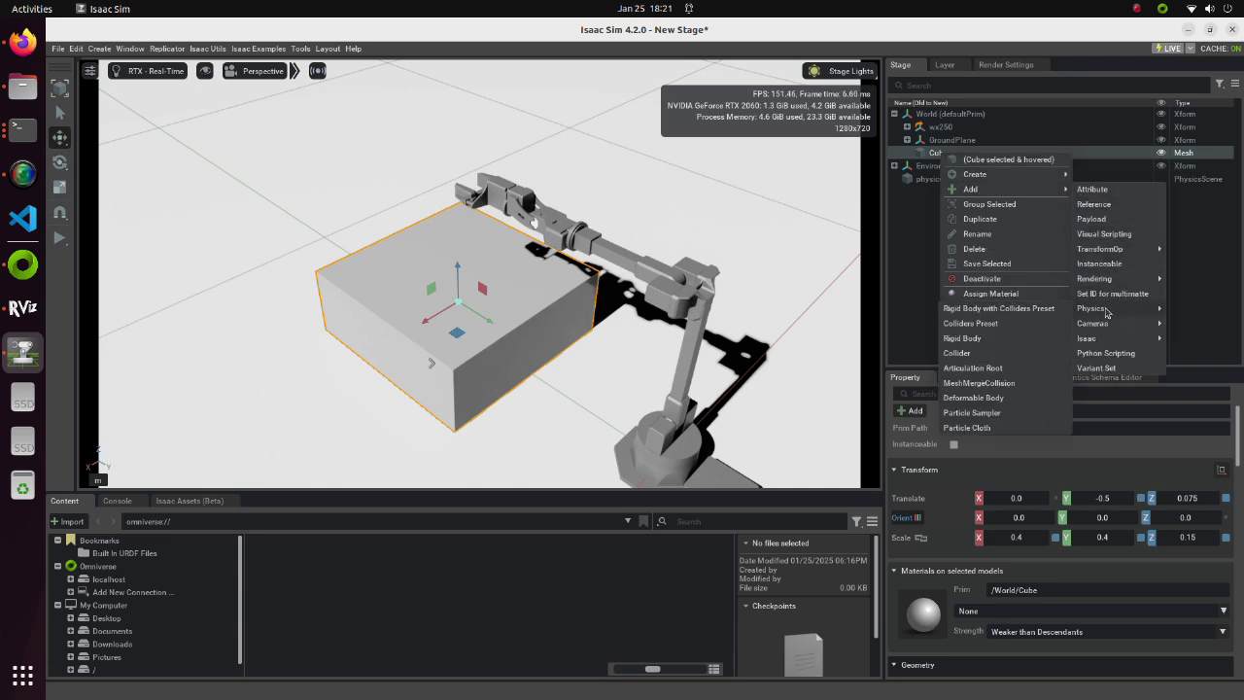
{"action": "left_click", "coordinate": [1023, 309]}
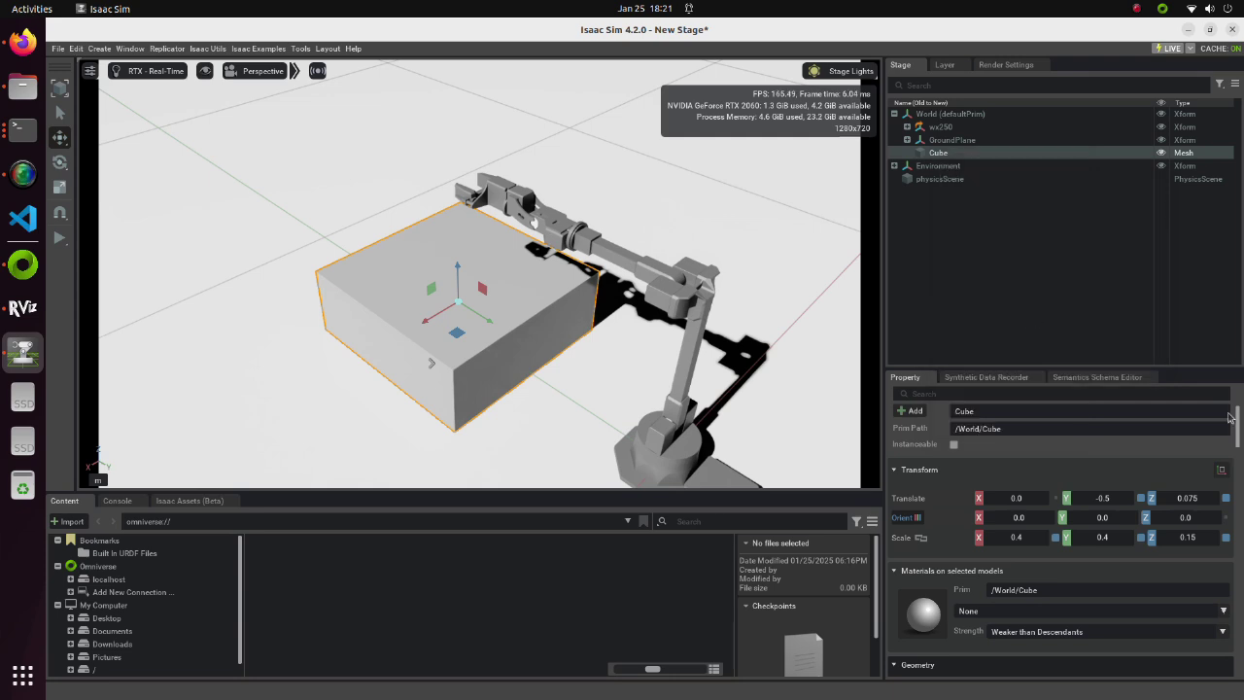
{"action": "left_click_drag", "start_coordinate": [1236, 425], "coordinate": [1239, 590]}
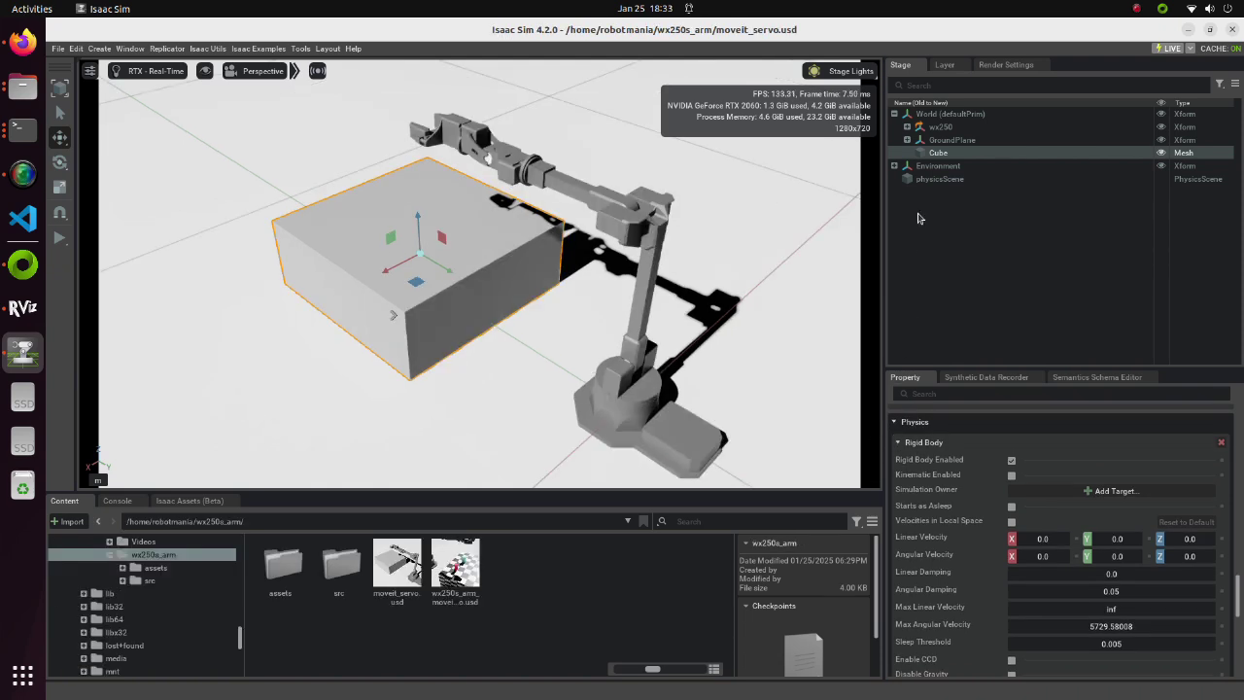
Step: Create an OmniPBR material from the Cube's menu and rename it OmniPBR_Cube
{"action": "right_click", "coordinate": [935, 155]}
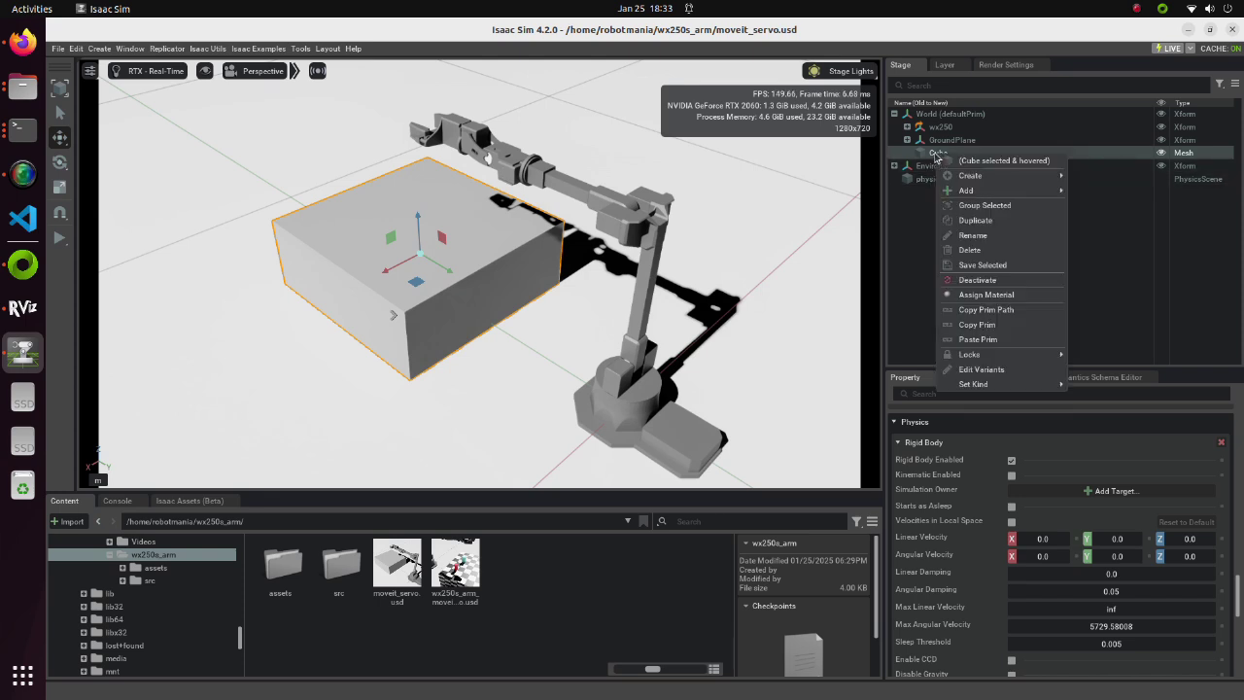
{"action": "mouse_move", "coordinate": [981, 176]}
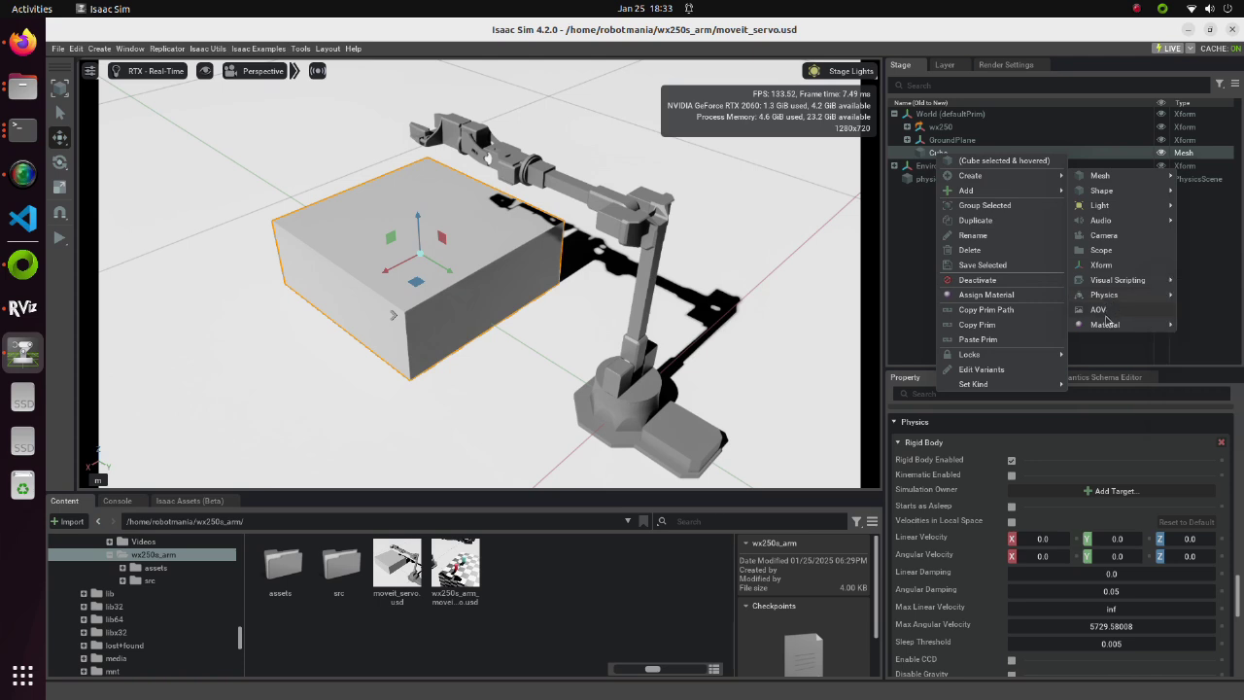
{"action": "mouse_move", "coordinate": [1106, 327]}
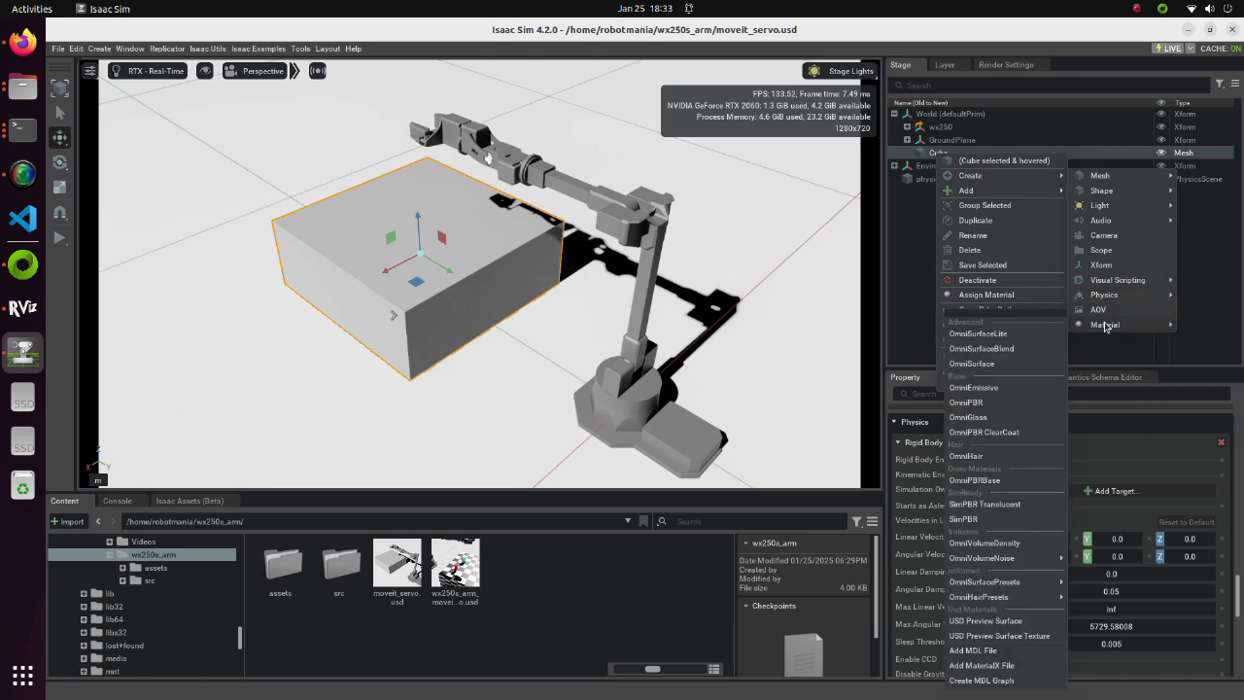
{"action": "left_click", "coordinate": [975, 404]}
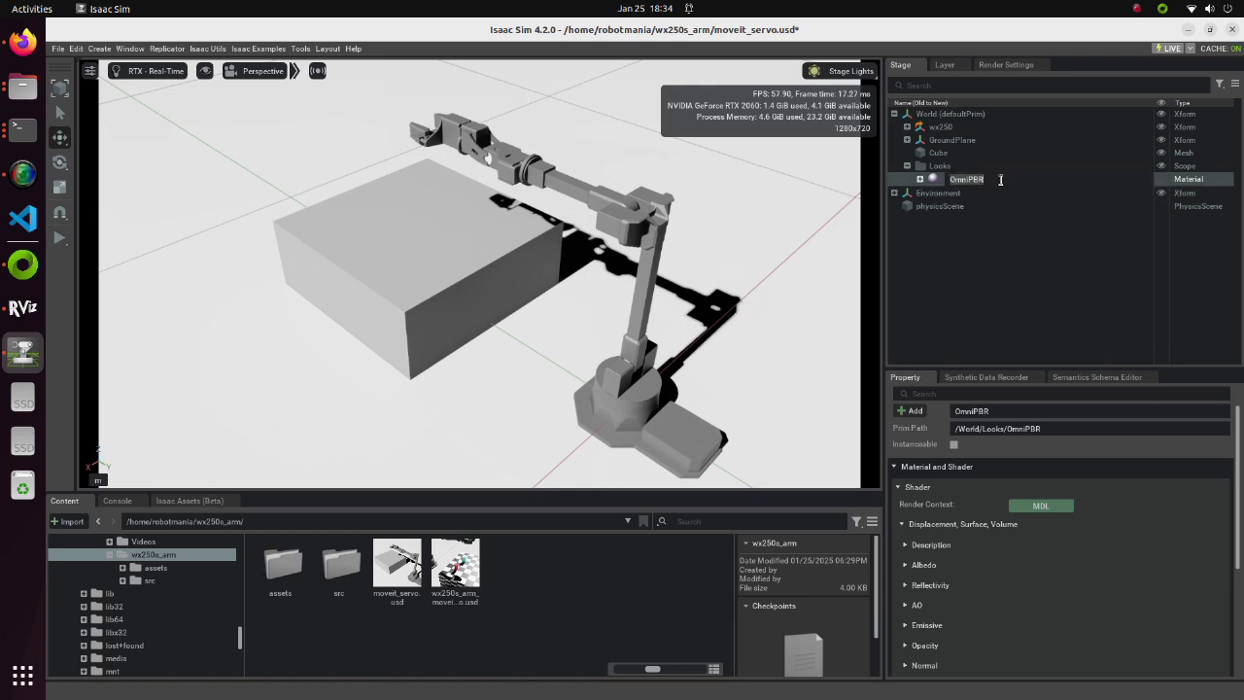
{"action": "double_click", "coordinate": [998, 179]}
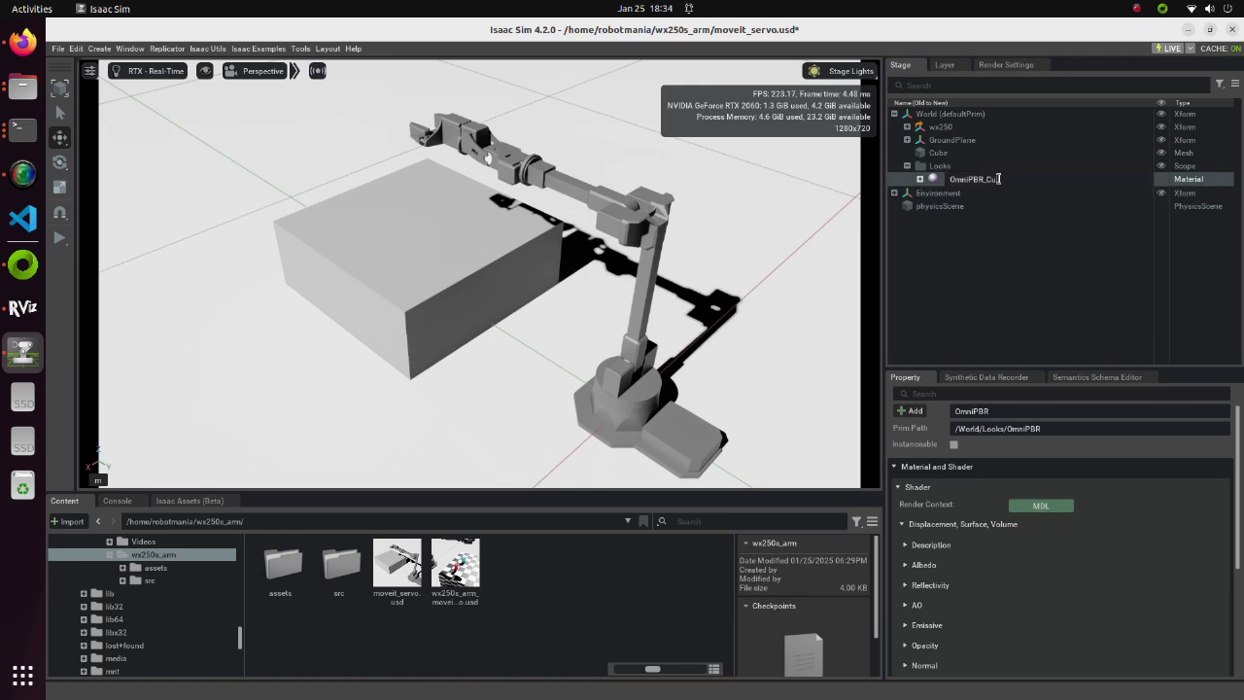
{"action": "key", "text": "Return"}
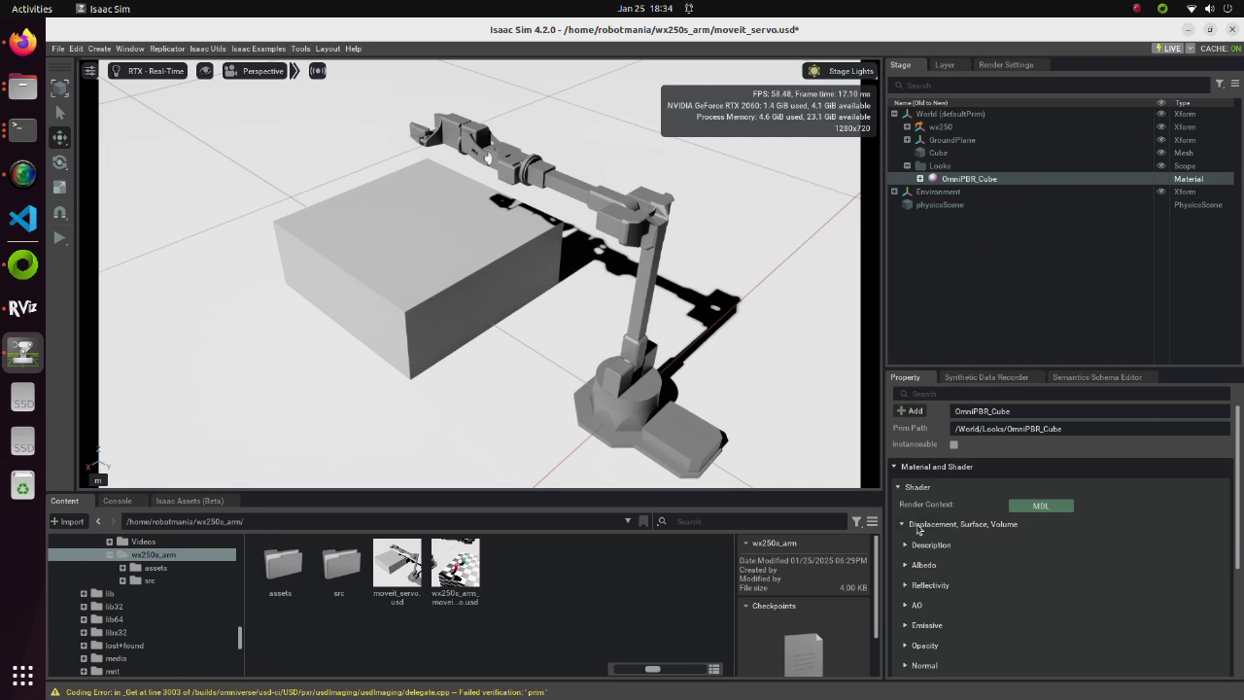
Step: Set OmniPBR_Cube's Albedo Map to assets/chess_board.png for a checkerboard surface
{"action": "left_click", "coordinate": [905, 566]}
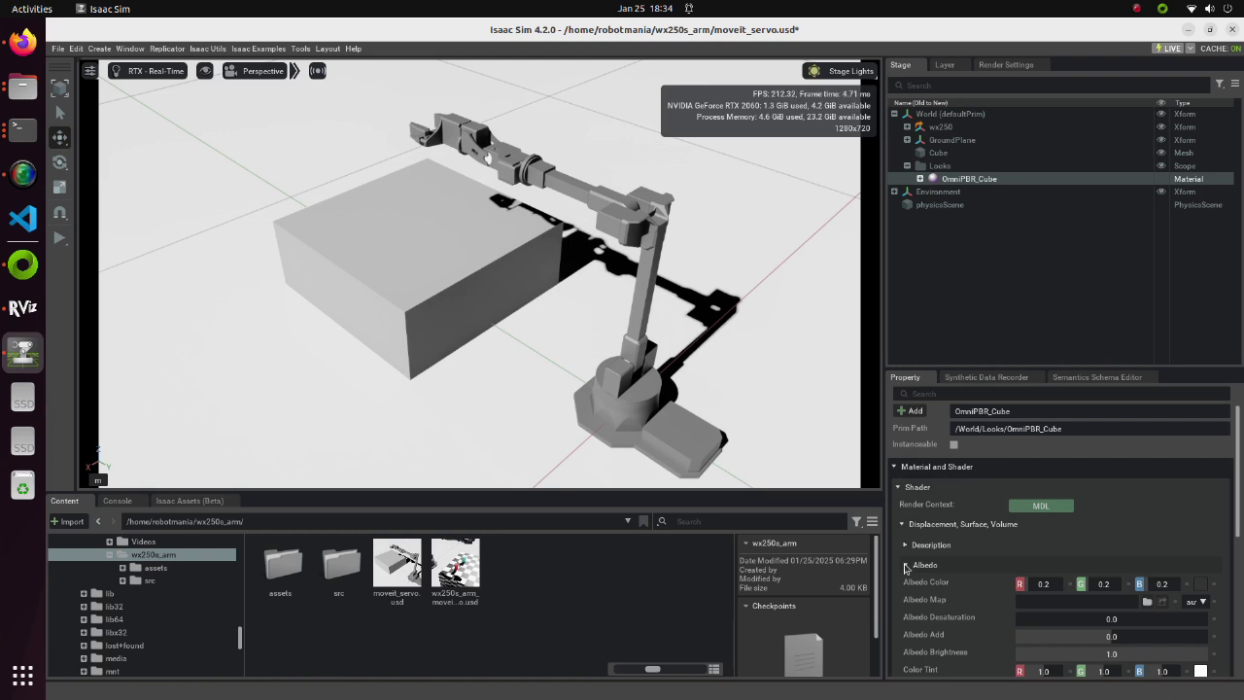
{"action": "left_click", "coordinate": [1148, 601]}
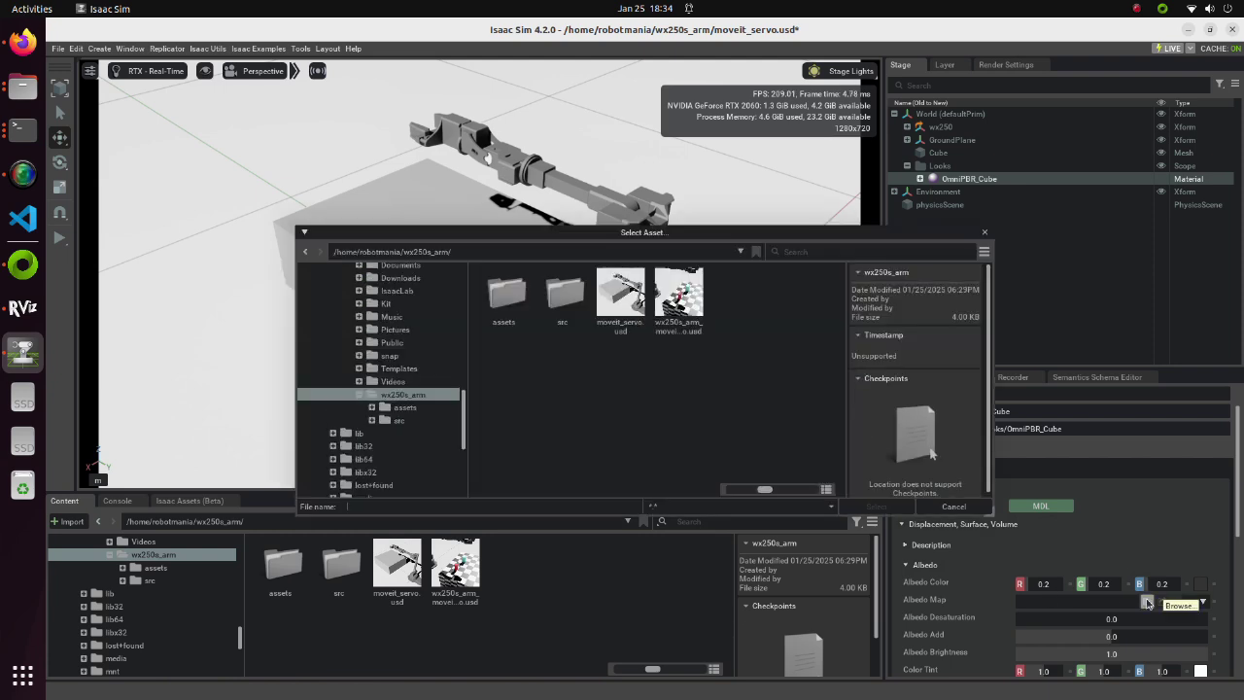
{"action": "double_click", "coordinate": [510, 309]}
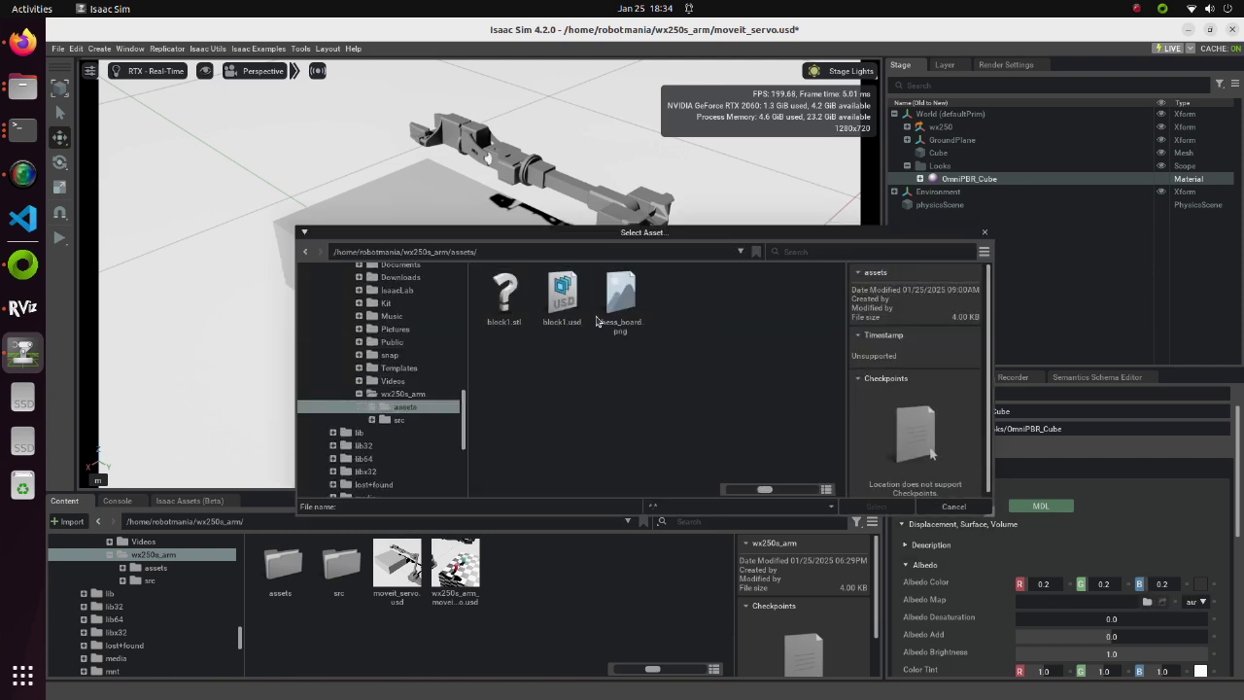
{"action": "left_click", "coordinate": [628, 317]}
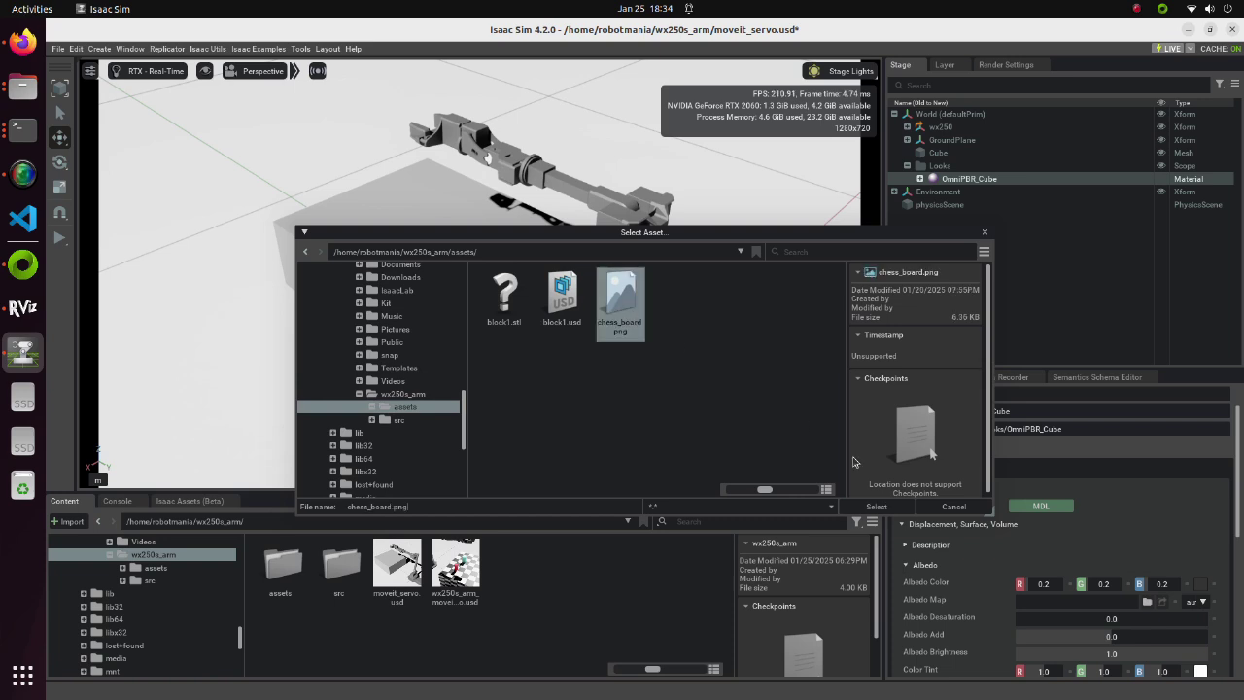
{"action": "left_click", "coordinate": [876, 505]}
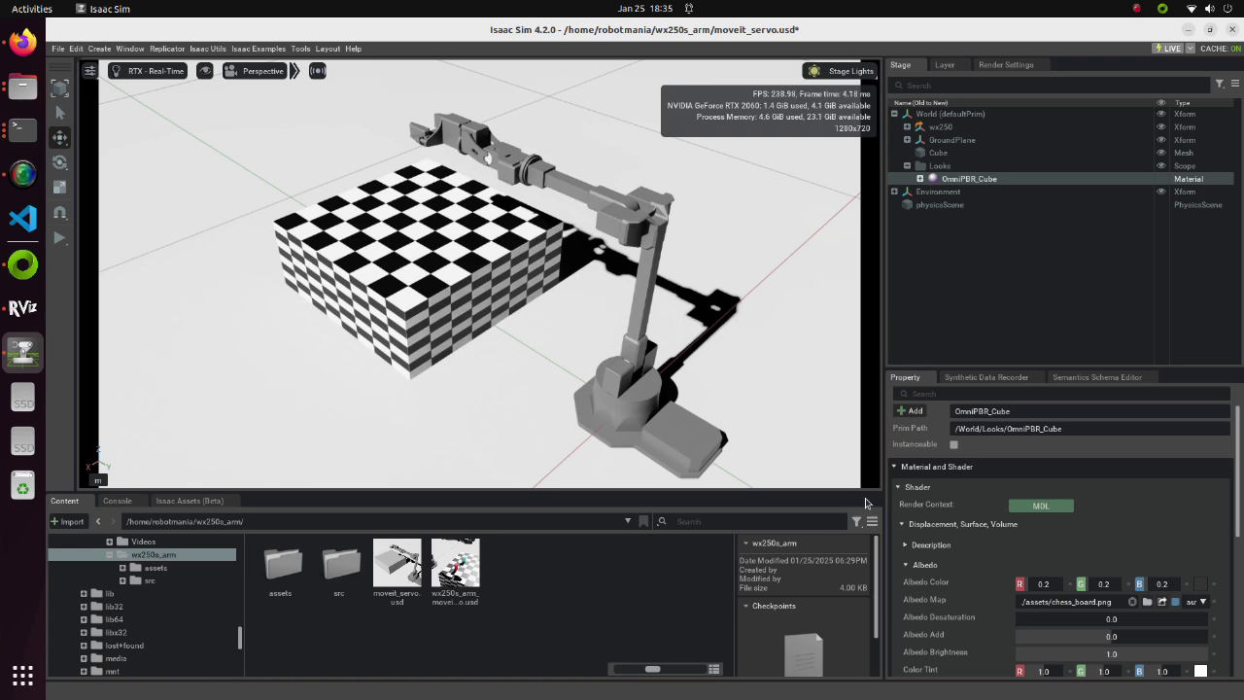
{"action": "left_click", "coordinate": [98, 49]}
{"action": "mouse_move", "coordinate": [117, 85]}
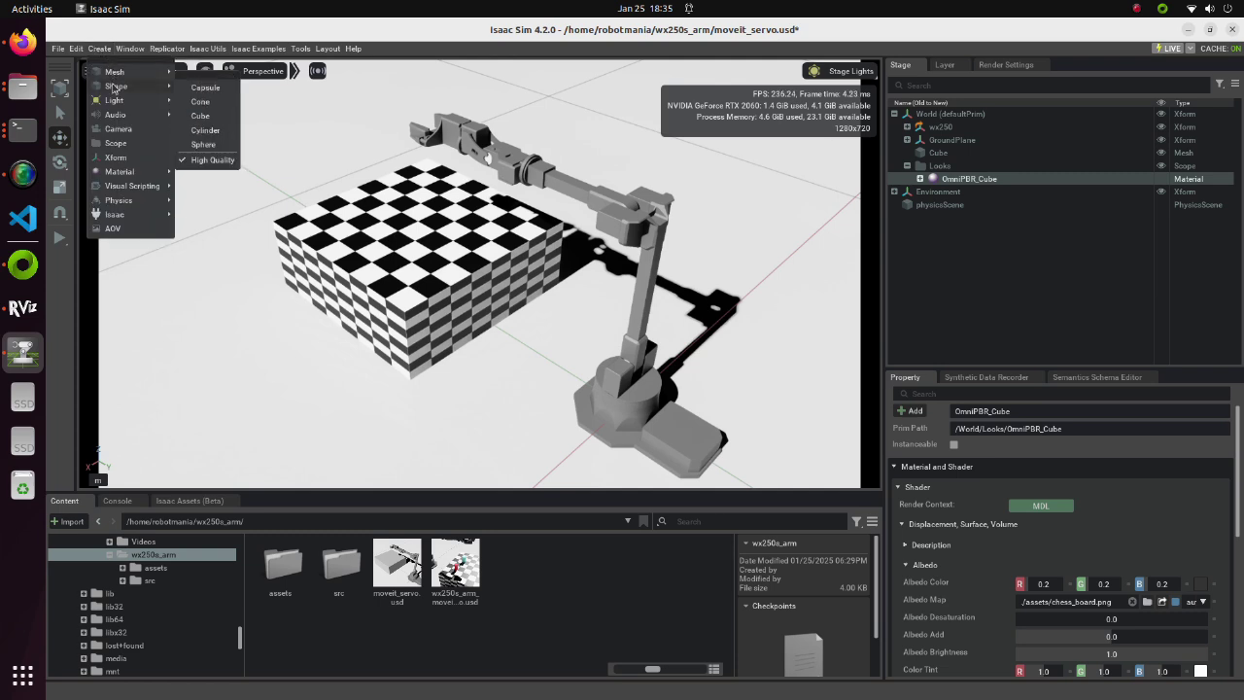
Step: Add a second cube shape, Cube_01, at the origin with default scale
{"action": "left_click", "coordinate": [204, 117]}
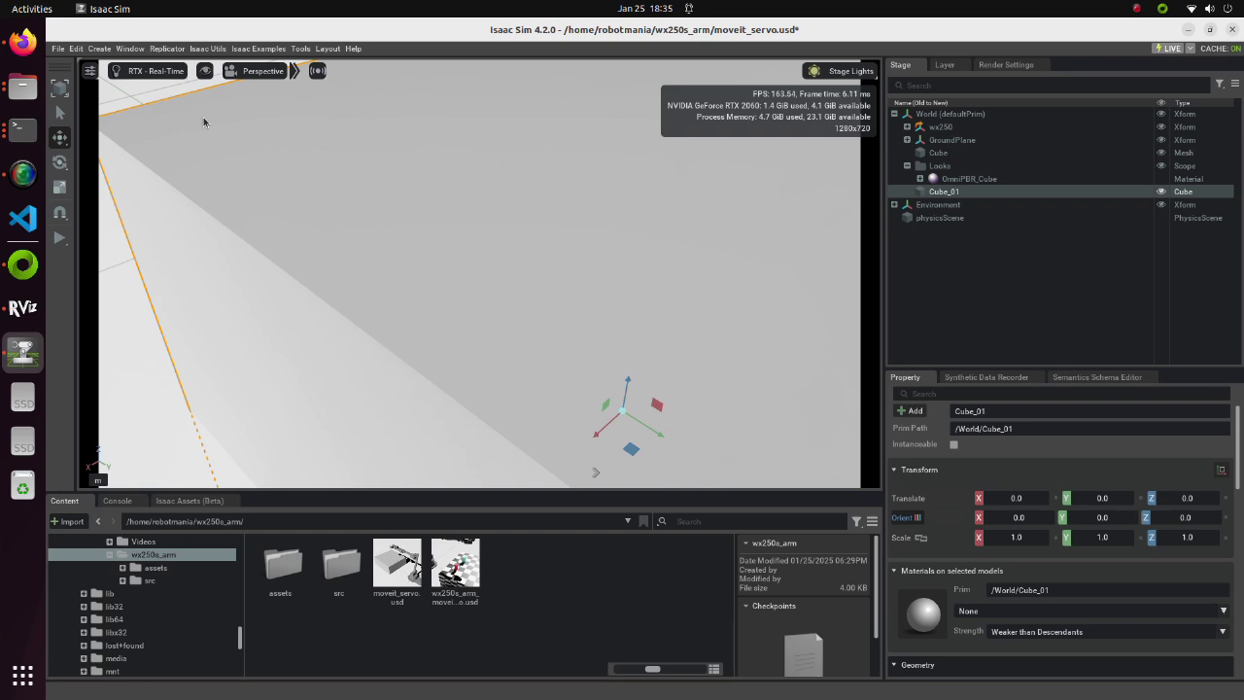
Step: Make Cube_01 a rigid body with colliders
{"action": "right_click", "coordinate": [931, 193]}
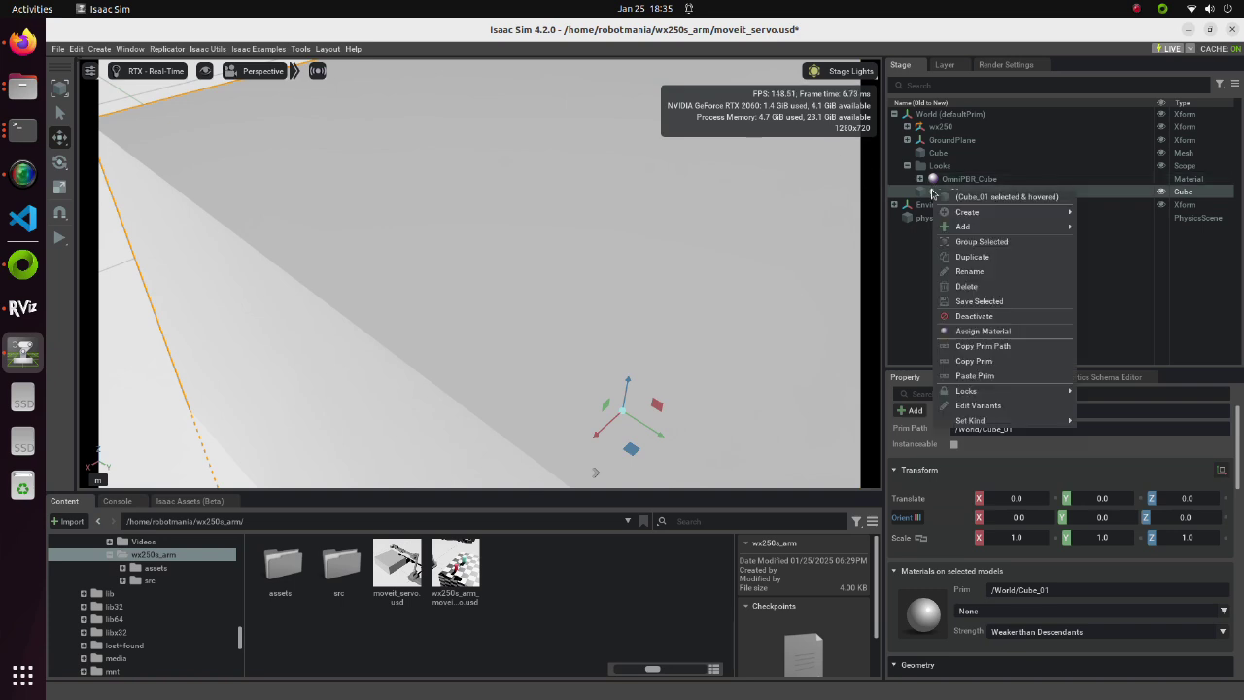
{"action": "mouse_move", "coordinate": [1019, 225]}
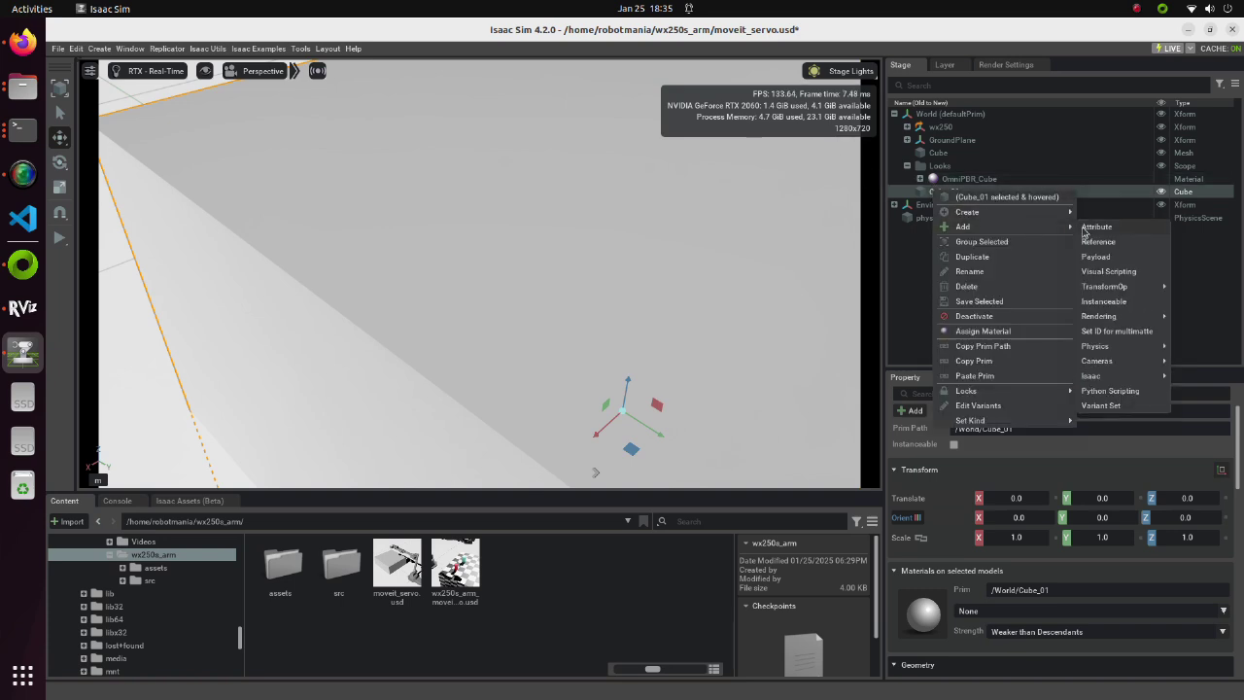
{"action": "mouse_move", "coordinate": [1119, 317]}
{"action": "mouse_move", "coordinate": [1106, 348]}
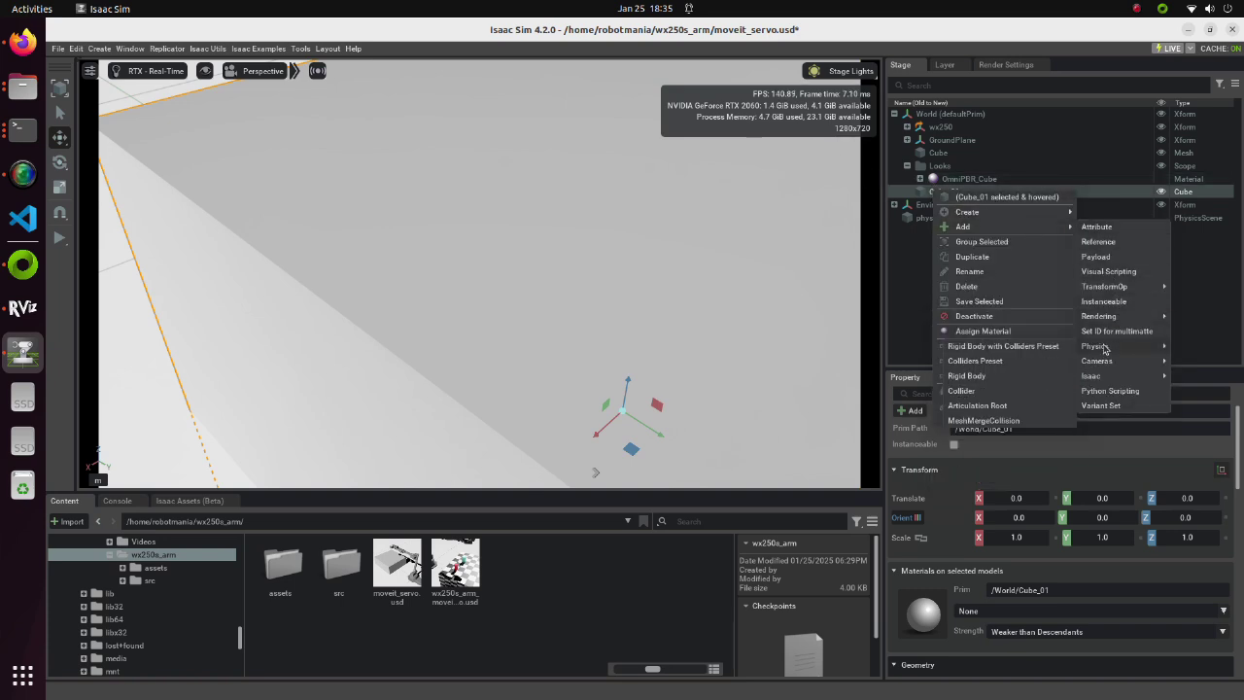
{"action": "left_click", "coordinate": [1048, 348]}
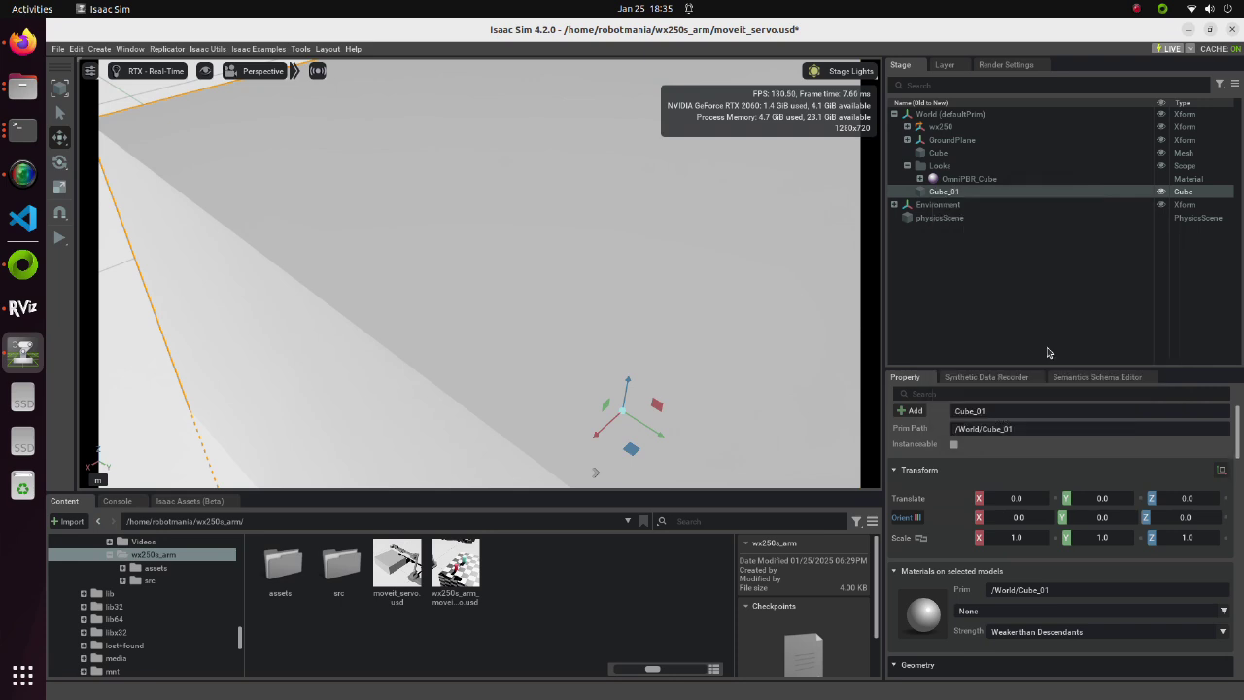
Step: Add a Mass property to Cube_01 and set its mass to 0.02
{"action": "right_click", "coordinate": [947, 194]}
{"action": "mouse_move", "coordinate": [1026, 227]}
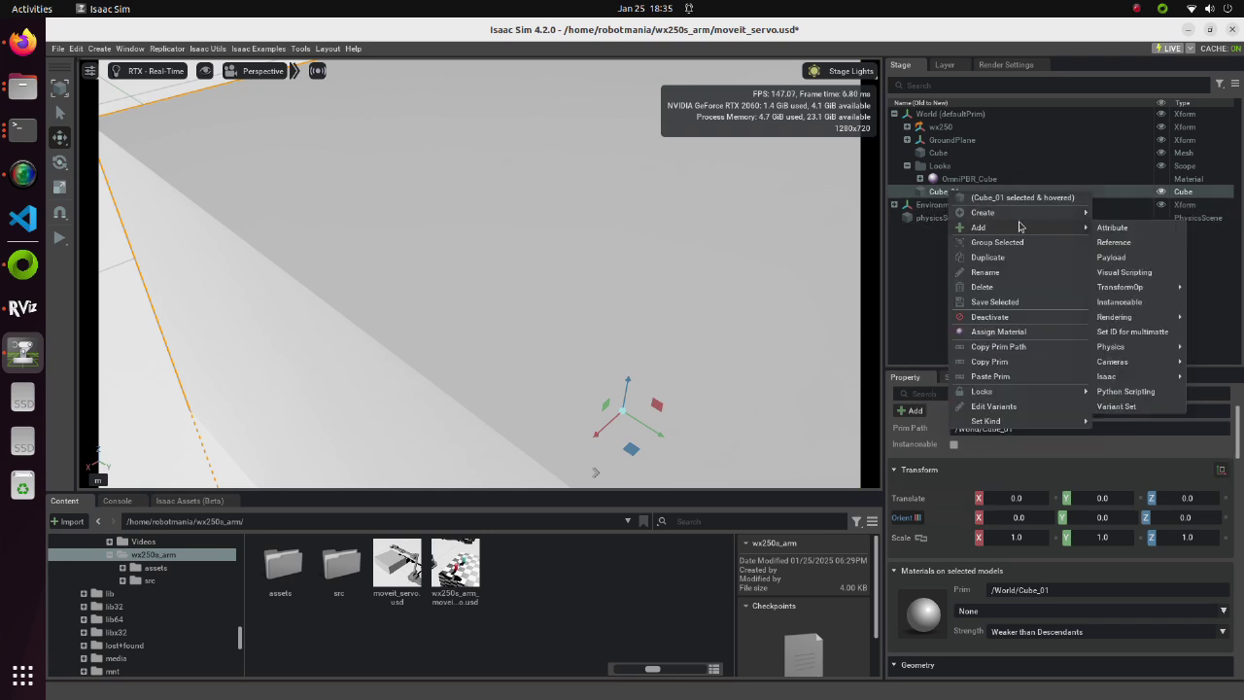
{"action": "mouse_move", "coordinate": [1130, 348]}
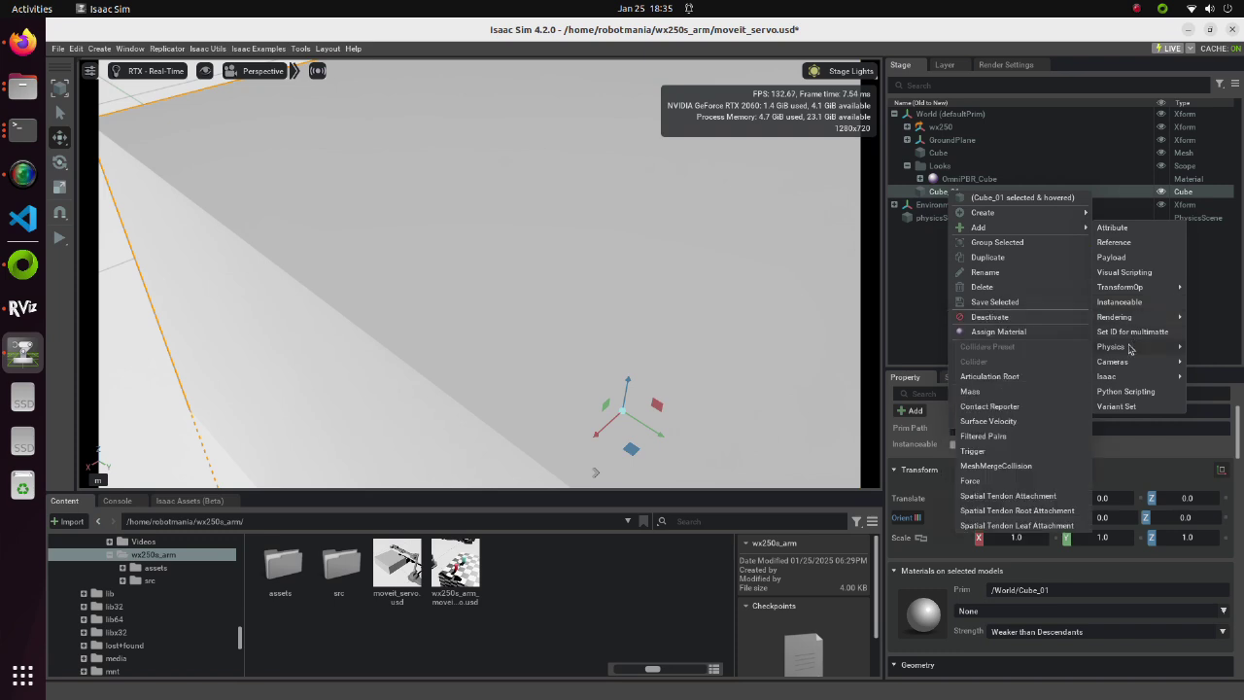
{"action": "left_click", "coordinate": [972, 390]}
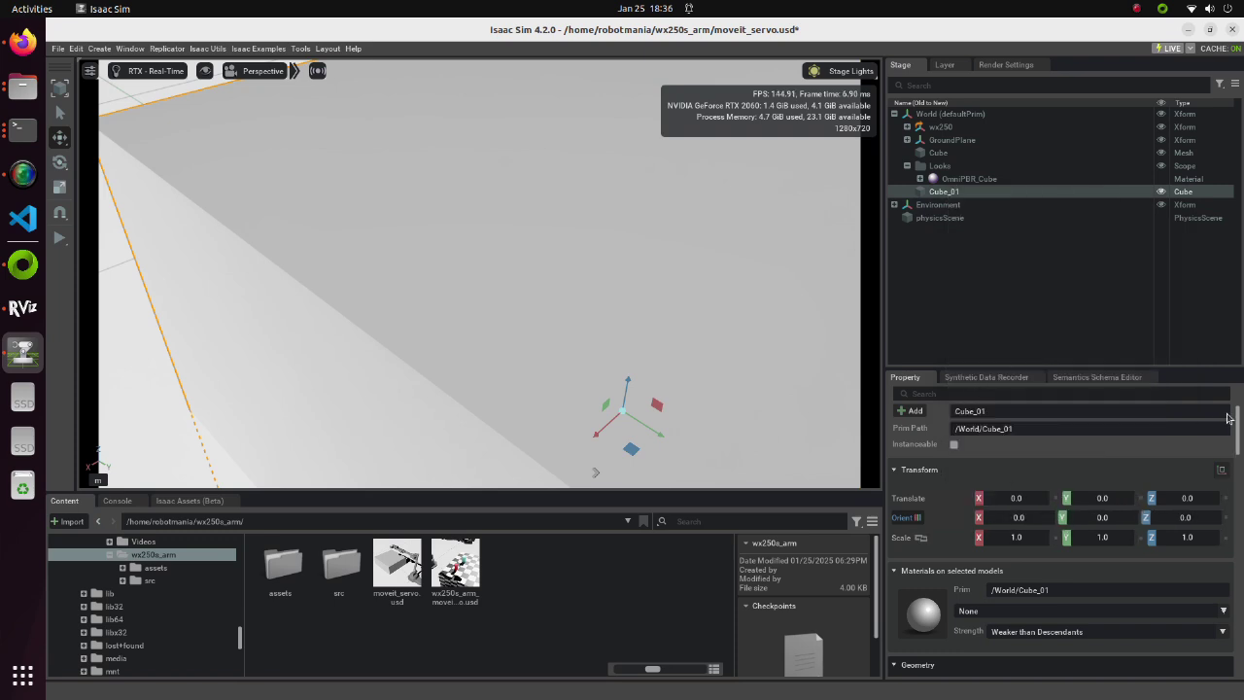
{"action": "left_click_drag", "start_coordinate": [1236, 423], "coordinate": [1237, 622]}
{"action": "double_click", "coordinate": [1115, 526]}
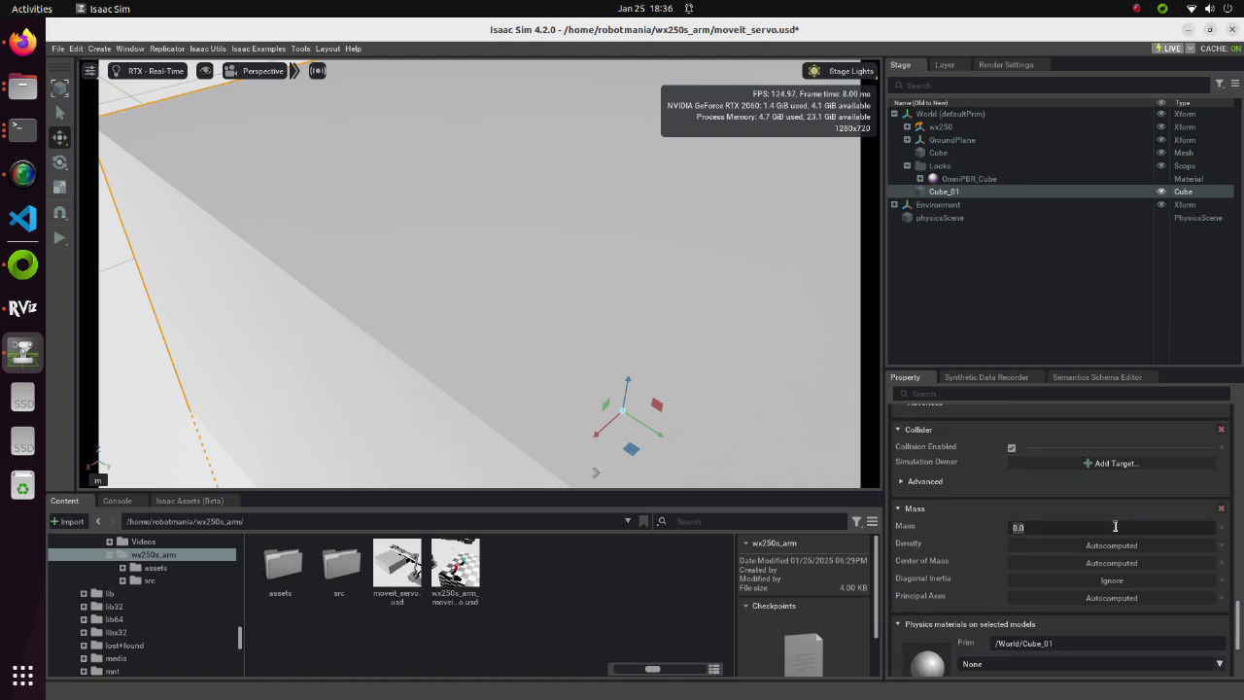
{"action": "type", "text": "0.02"}
{"action": "key", "text": "Return"}
Step: Create an OmniPBR material for Cube_01 and name it OmniPBR_cube_small
{"action": "right_click", "coordinate": [931, 194]}
{"action": "mouse_move", "coordinate": [966, 215]}
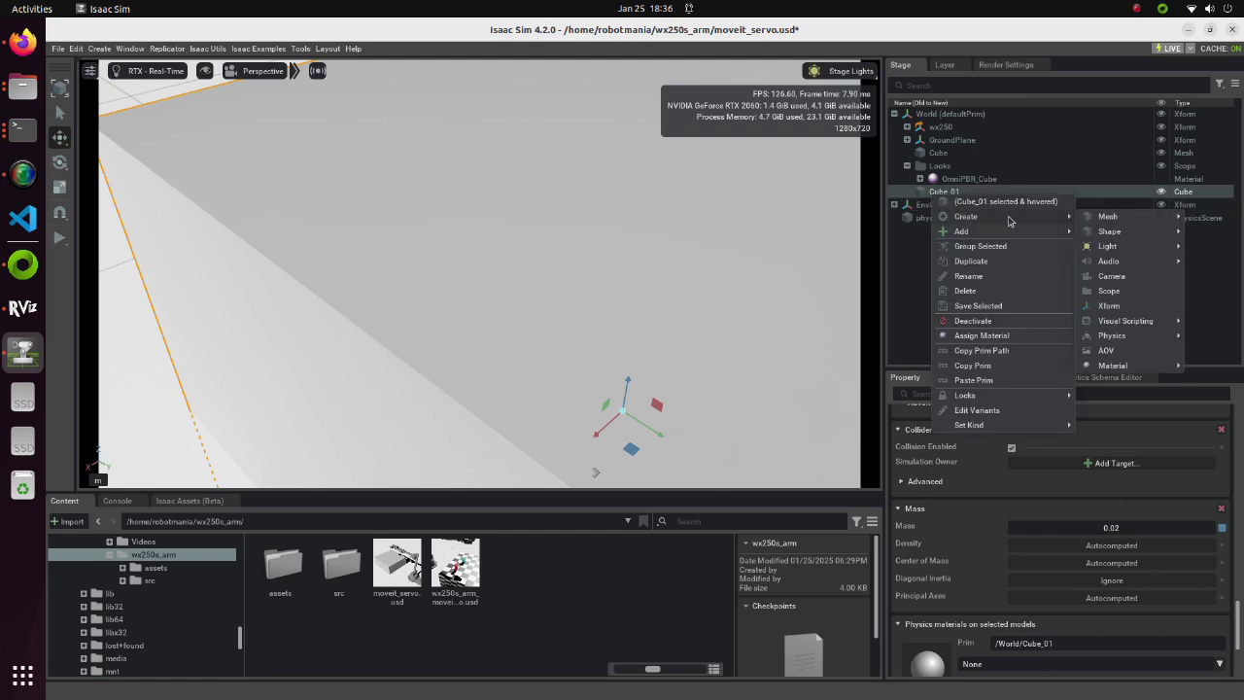
{"action": "mouse_move", "coordinate": [1118, 365]}
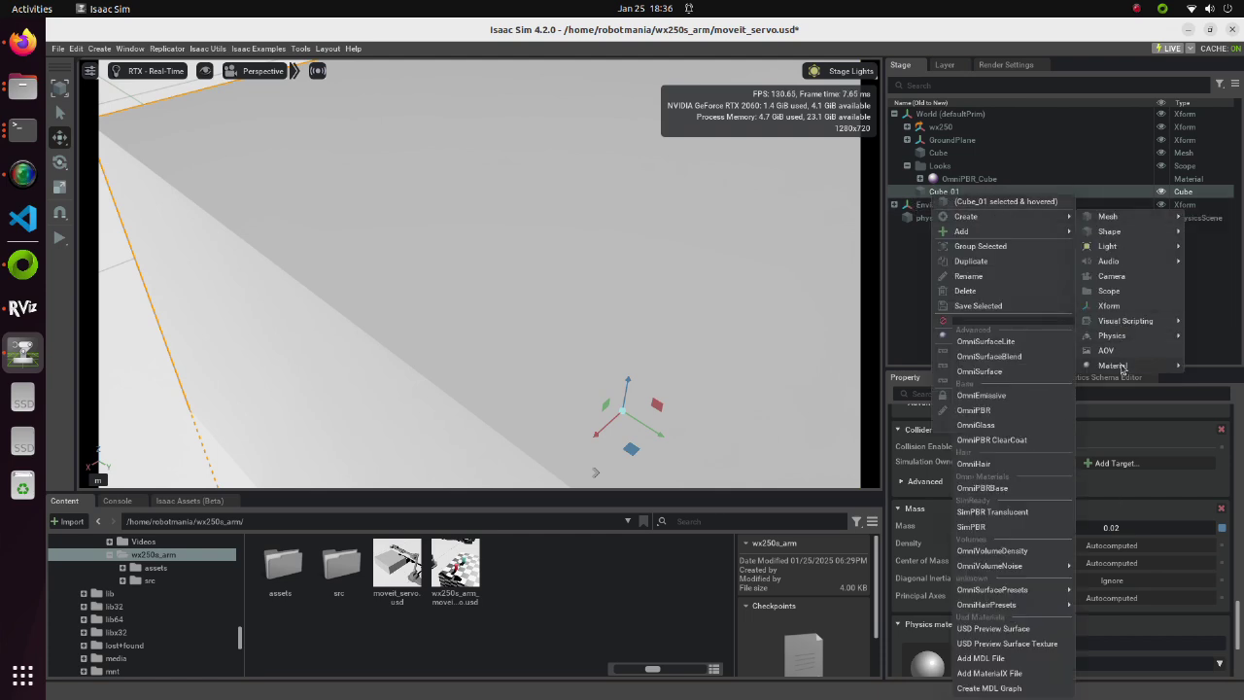
{"action": "left_click", "coordinate": [992, 410]}
{"action": "double_click", "coordinate": [972, 191]}
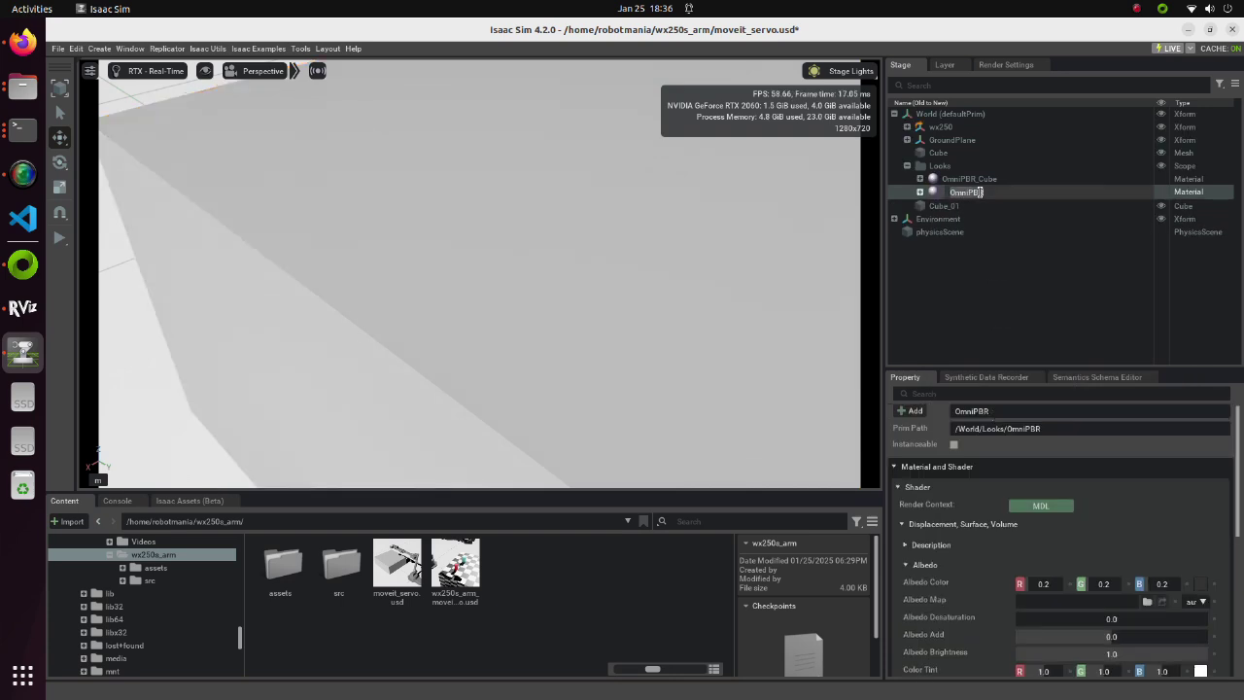
{"action": "type", "text": "_cube_small"}
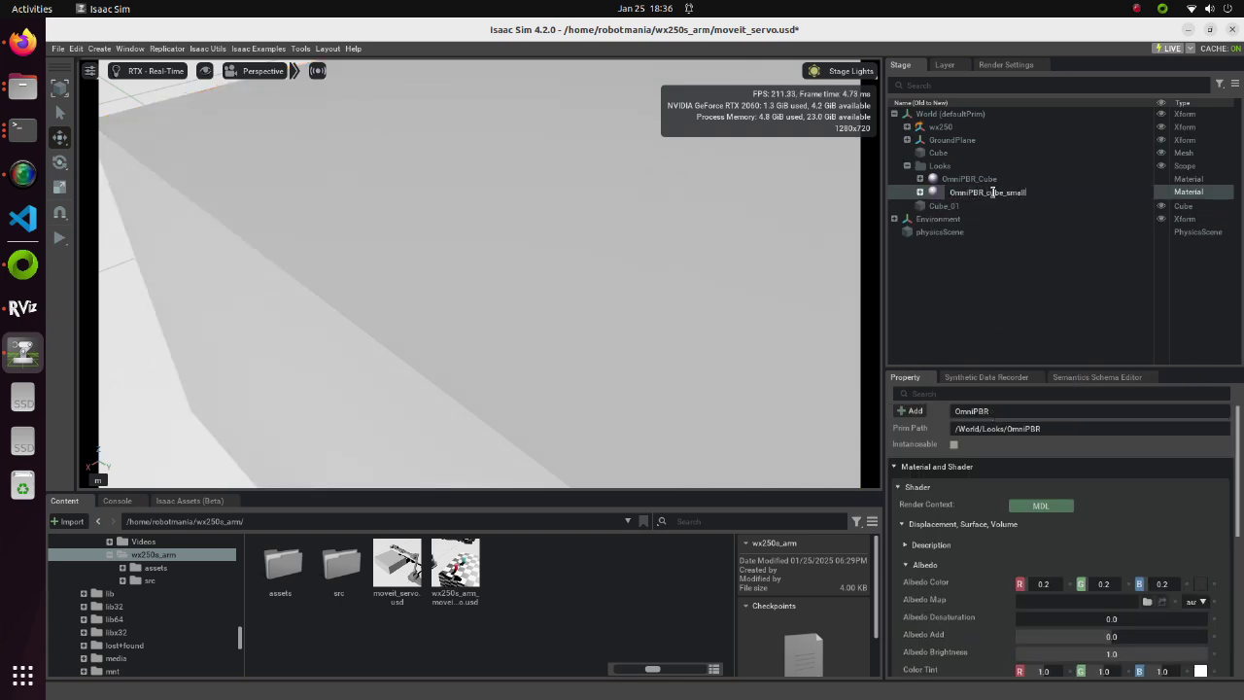
{"action": "key", "text": "Return"}
Step: Set OmniPBR_cube_small's albedo colour to teal #41A08A, then select Cube_01
{"action": "left_click", "coordinate": [1203, 583]}
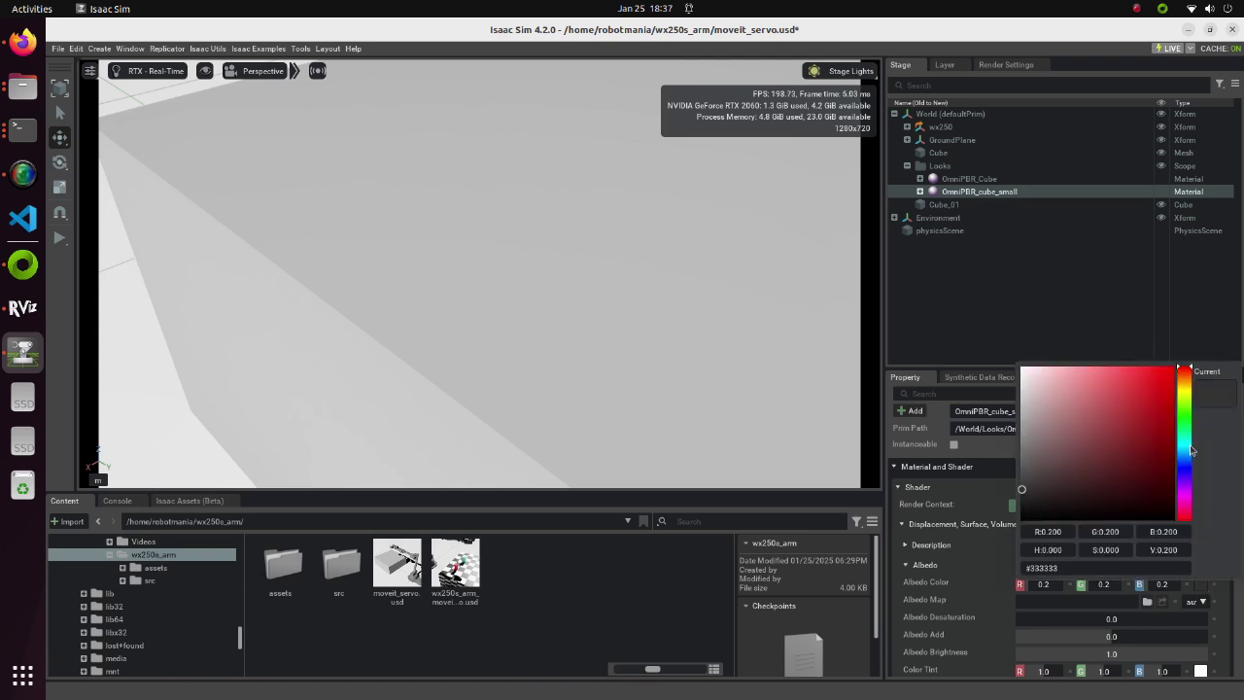
{"action": "left_click", "coordinate": [1183, 437]}
{"action": "left_click", "coordinate": [1074, 406]}
{"action": "mouse_move", "coordinate": [1070, 412]}
{"action": "left_mouse_down"}
{"action": "mouse_move", "coordinate": [1064, 438]}
{"action": "mouse_move", "coordinate": [1110, 425]}
{"action": "left_mouse_up"}
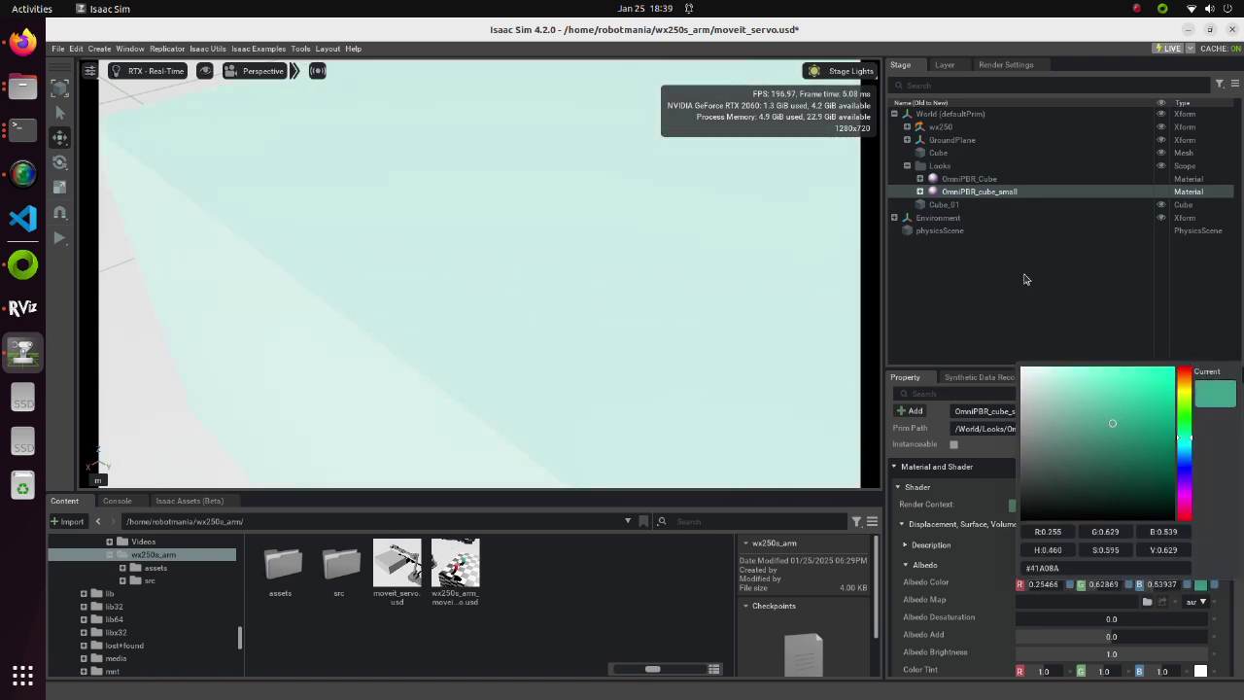
{"action": "left_click", "coordinate": [951, 207]}
{"action": "left_click", "coordinate": [938, 206]}
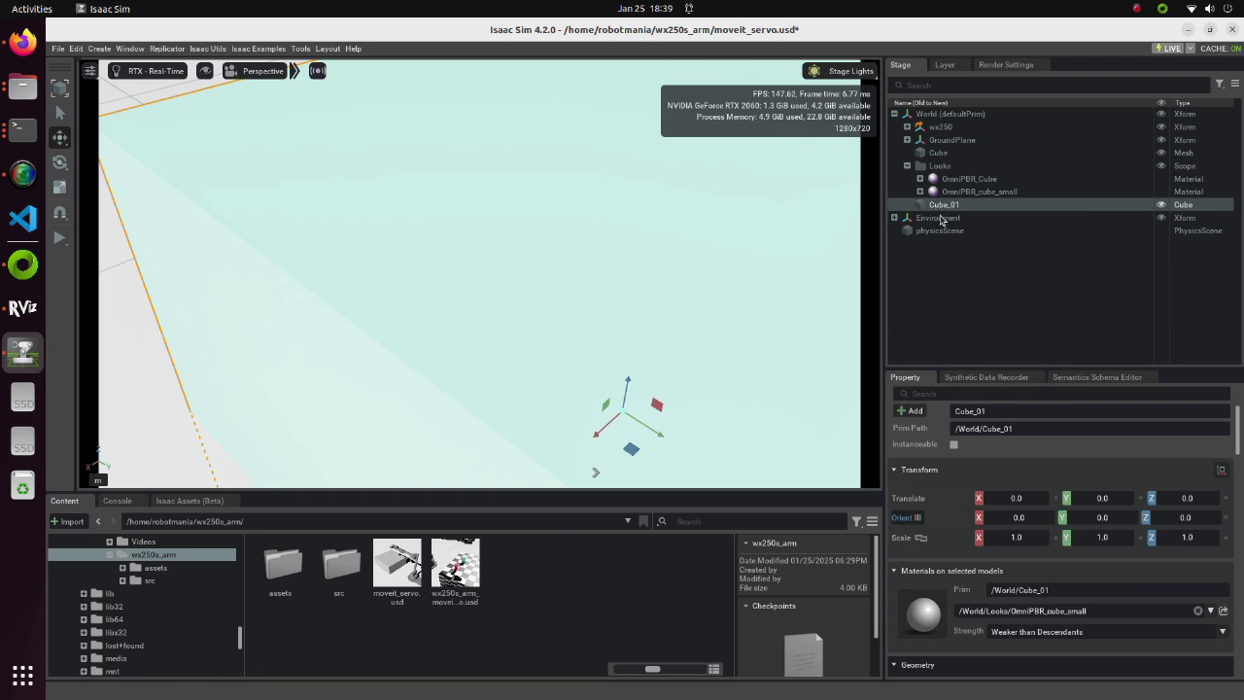
Step: Scale Cube_01 to 0.03 × 0.03 × 0.0515
{"action": "double_click", "coordinate": [1019, 538]}
{"action": "type", "text": "0.03"}
{"action": "key", "text": "Return"}
{"action": "double_click", "coordinate": [1105, 538]}
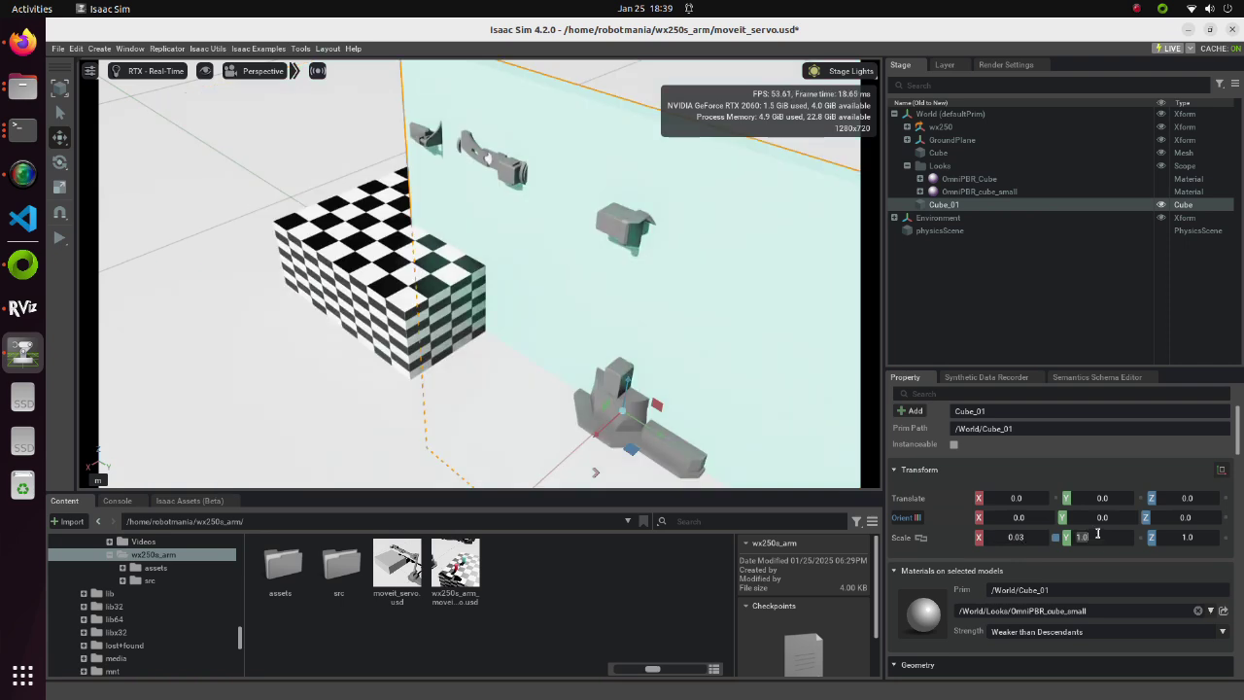
{"action": "type", "text": "0.03"}
{"action": "key", "text": "Return"}
{"action": "double_click", "coordinate": [1182, 538]}
{"action": "type", "text": "0."}
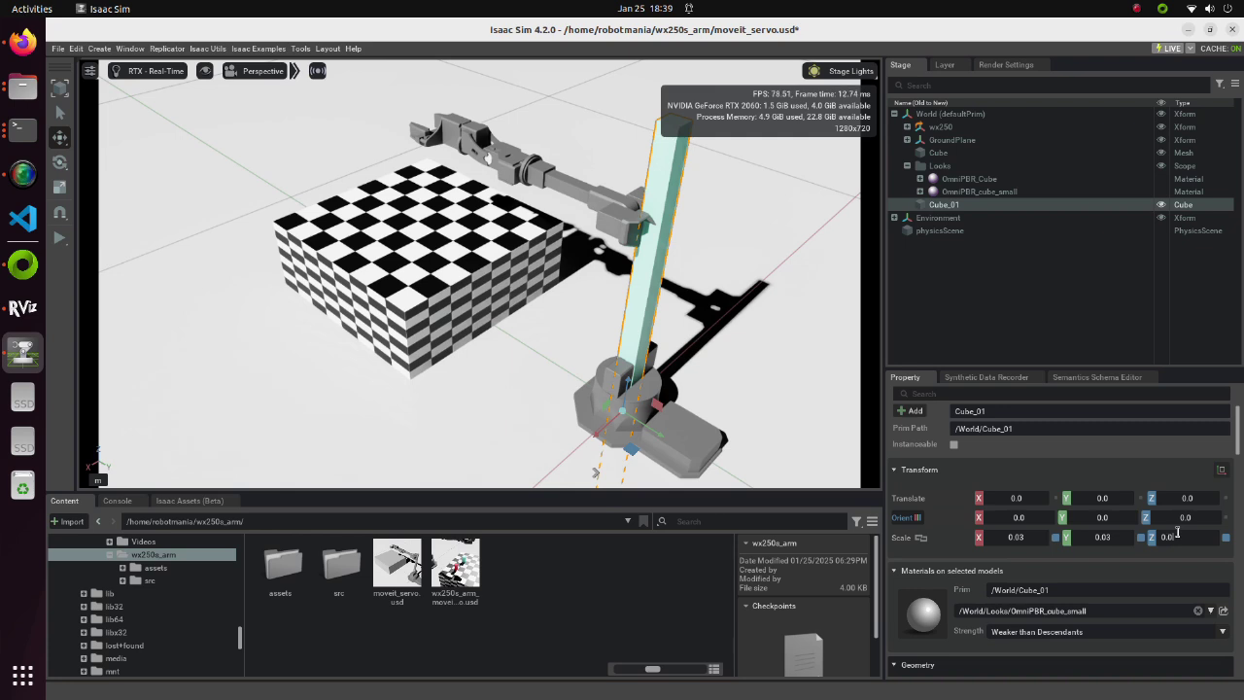
{"action": "type", "text": "015"}
{"action": "key", "text": "Return"}
Step: Position Cube_01 at X 0.035, Y -0.4, Z 0.17575 on top of the checkerboard block
{"action": "double_click", "coordinate": [1017, 497]}
{"action": "type", "text": "0.035"}
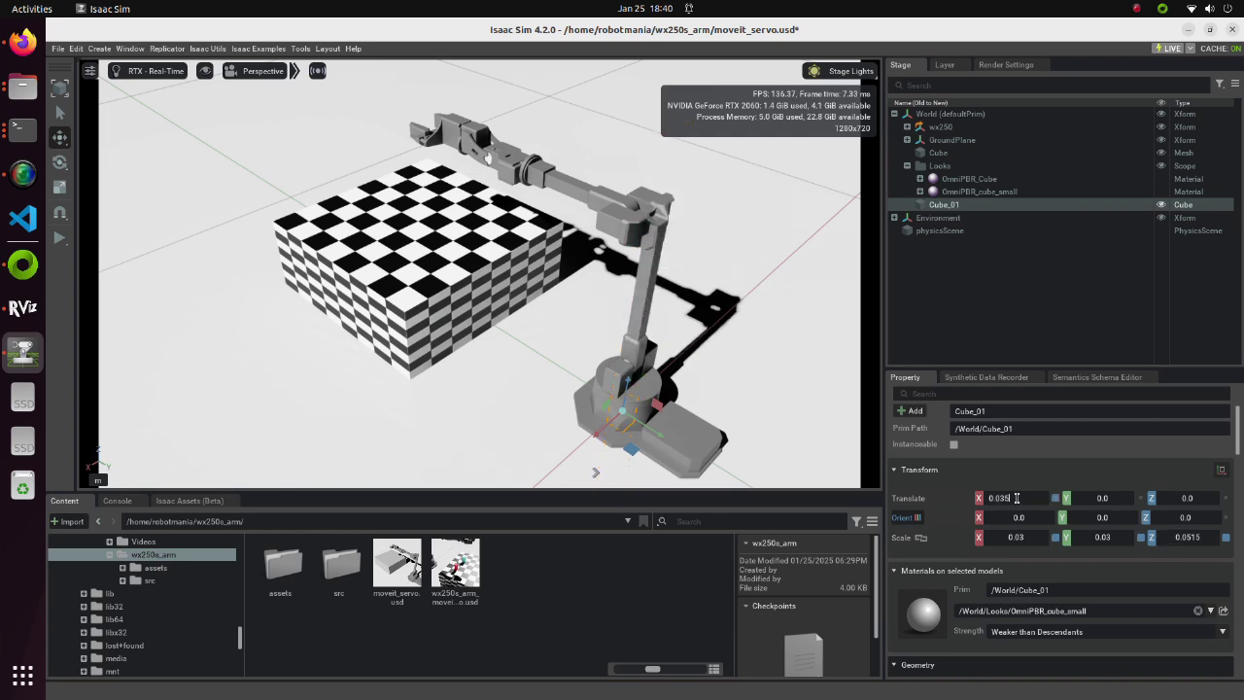
{"action": "key", "text": "Return"}
{"action": "double_click", "coordinate": [1102, 497]}
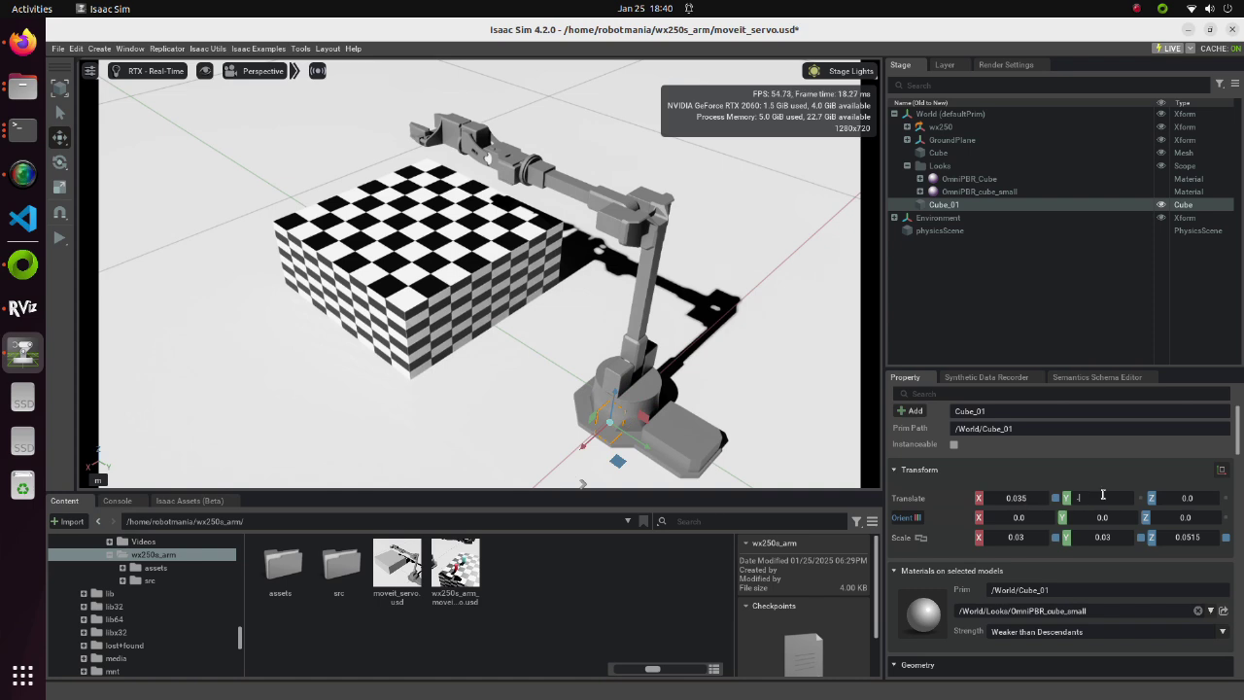
{"action": "type", "text": "-0.4"}
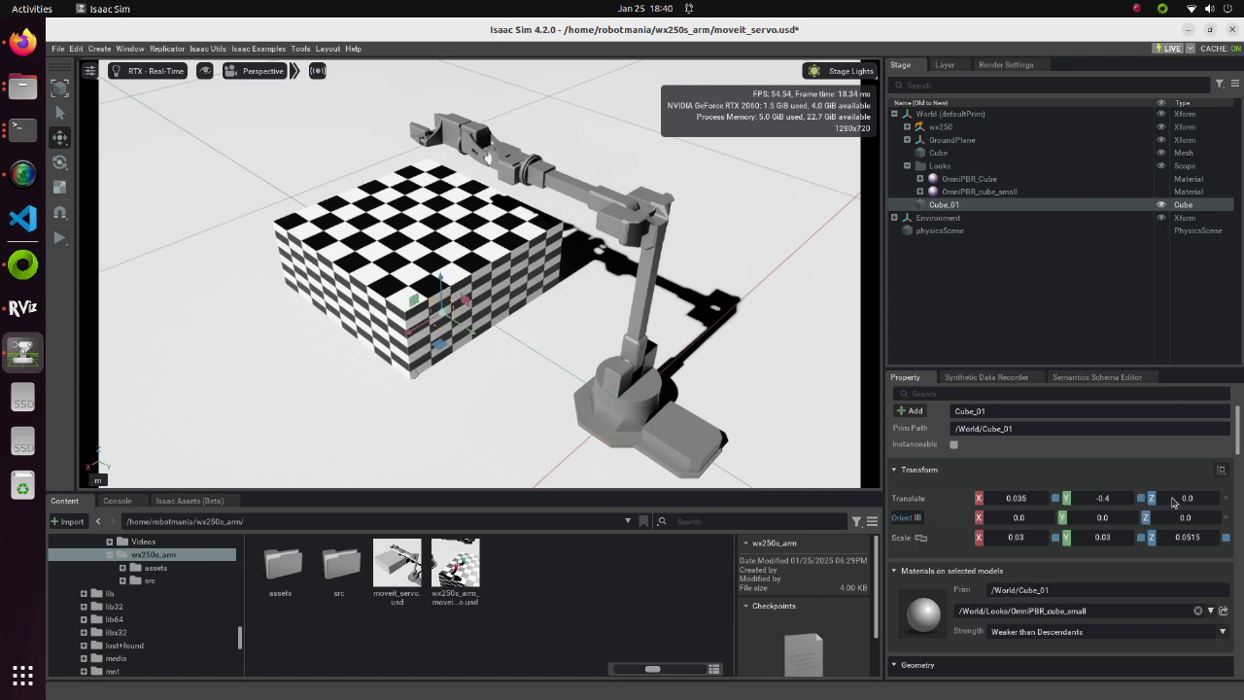
{"action": "double_click", "coordinate": [1177, 498]}
{"action": "type", "text": "0.17575"}
{"action": "key", "text": "Return"}
Step: Create a new Physics Material of the Rigid Body Material type
{"action": "left_click", "coordinate": [1223, 611]}
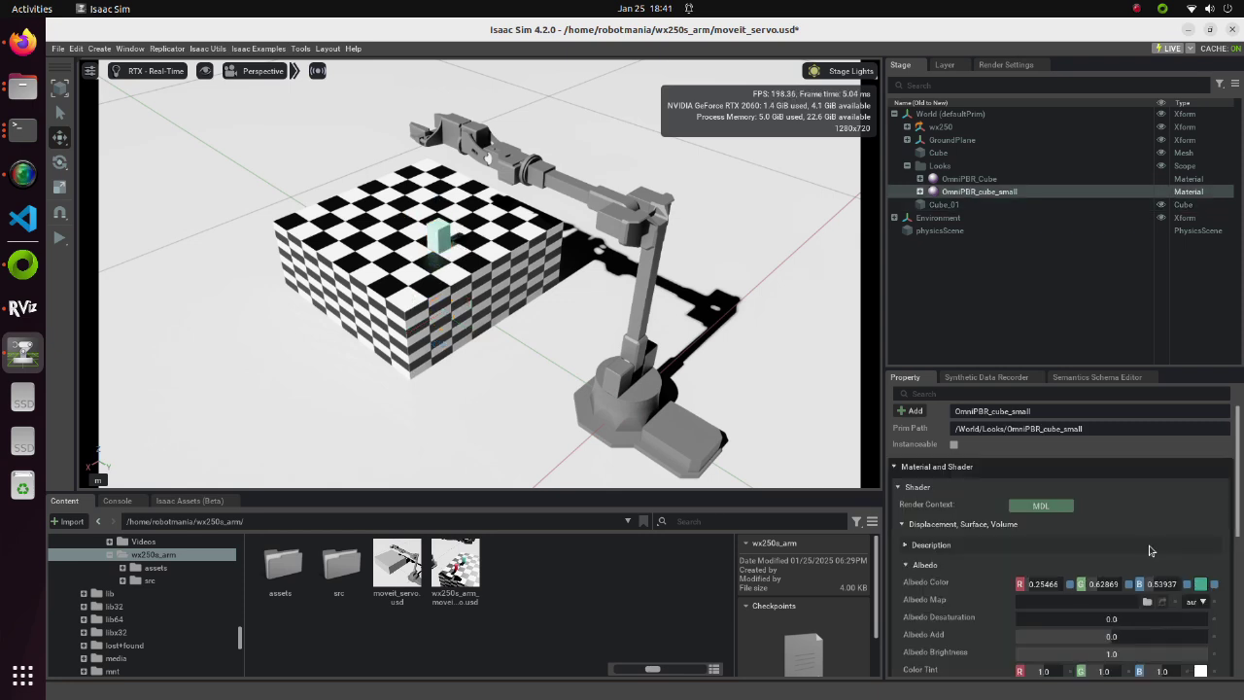
{"action": "left_click", "coordinate": [99, 48]}
{"action": "mouse_move", "coordinate": [124, 200]}
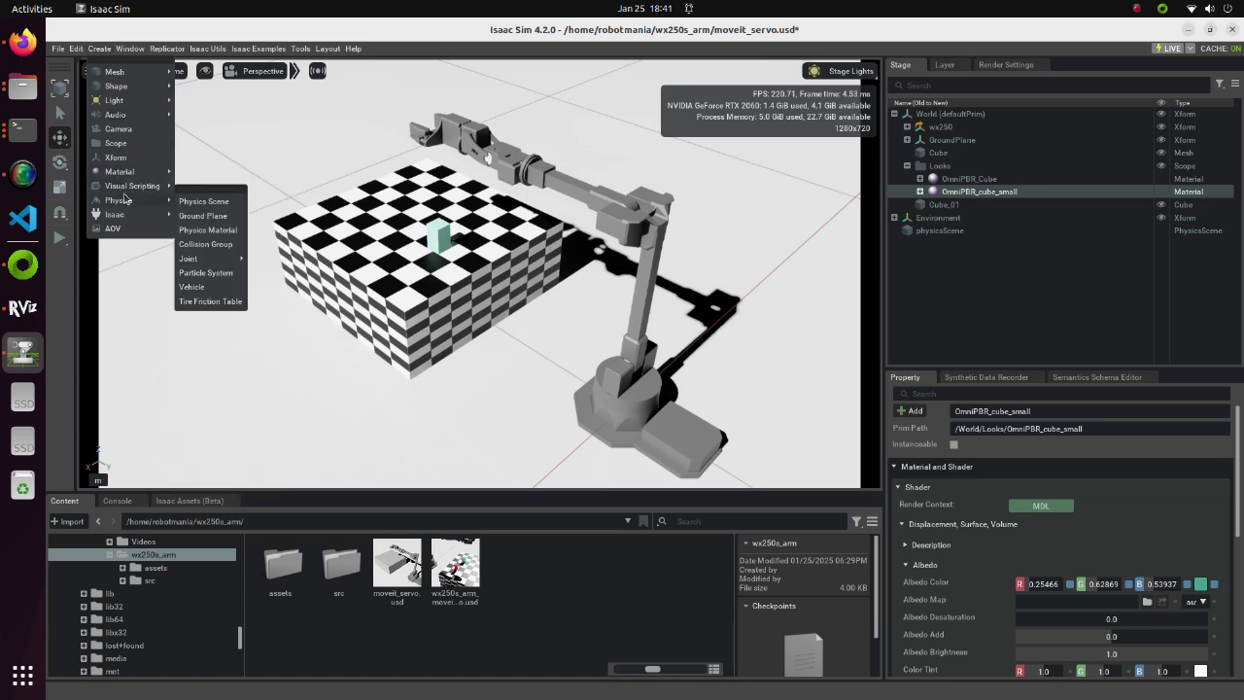
{"action": "left_click", "coordinate": [212, 231]}
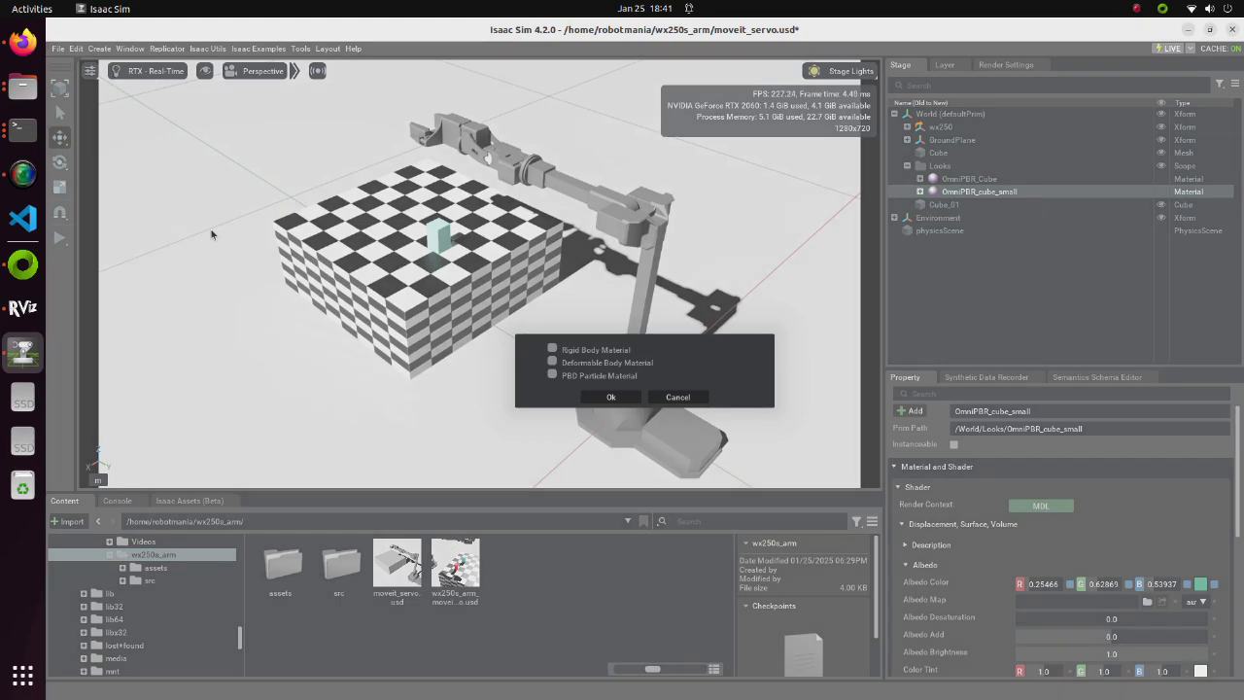
{"action": "left_click", "coordinate": [554, 350]}
{"action": "left_click", "coordinate": [598, 397]}
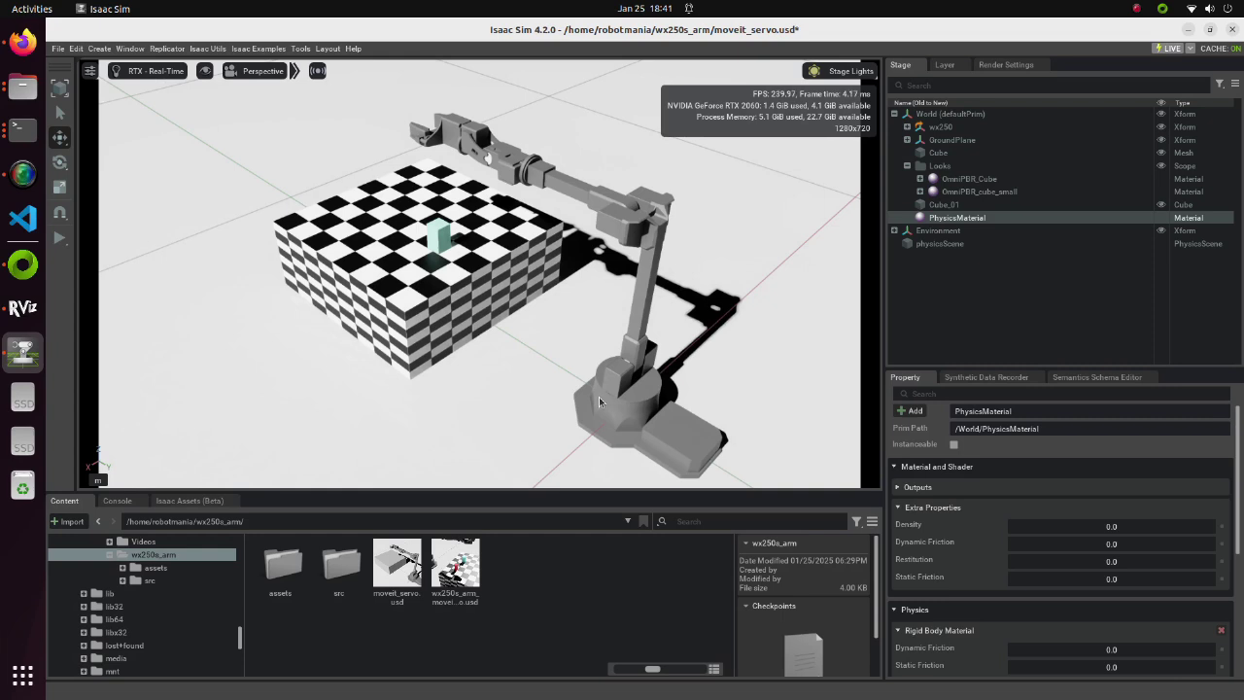
Step: Give the material density 0.001, dynamic friction 1.0 and static friction 0.2
{"action": "left_click", "coordinate": [1106, 526]}
{"action": "key", "text": "Return"}
{"action": "double_click", "coordinate": [1108, 544]}
{"action": "type", "text": "1"}
{"action": "key", "text": "Return"}
{"action": "double_click", "coordinate": [1107, 578]}
{"action": "key", "text": "Return"}
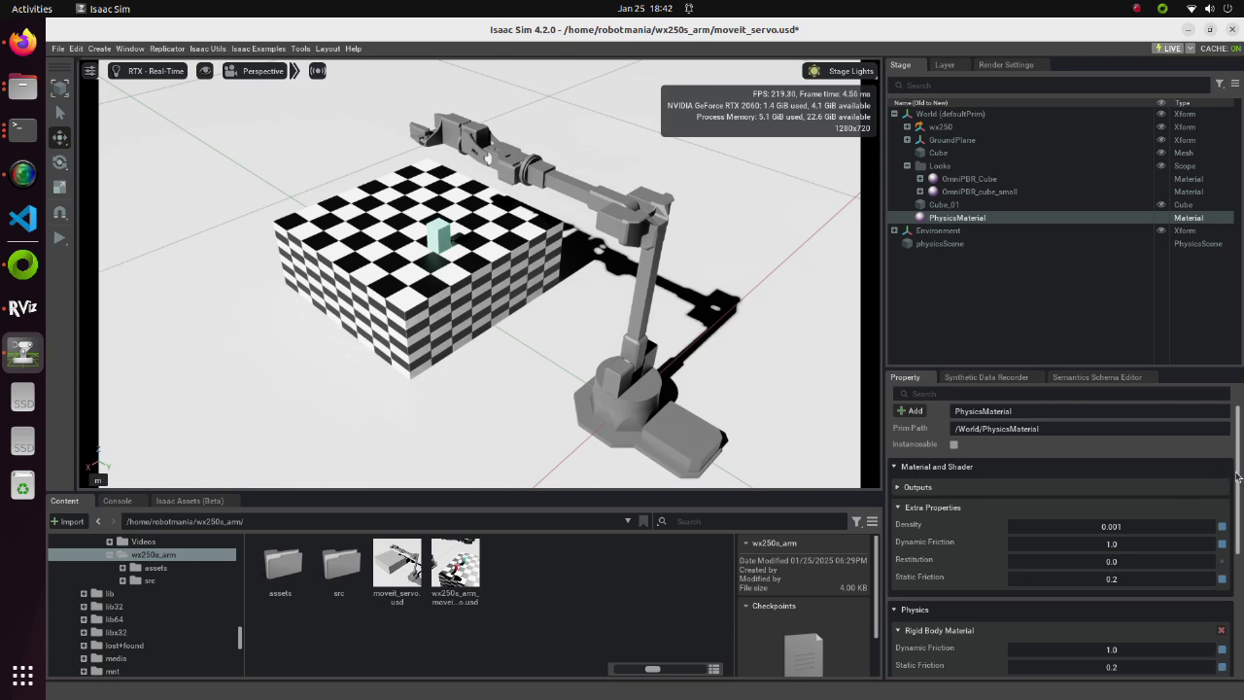
{"action": "scroll", "coordinate": [1240, 511], "scroll_direction": "down", "scroll_amount": 2}
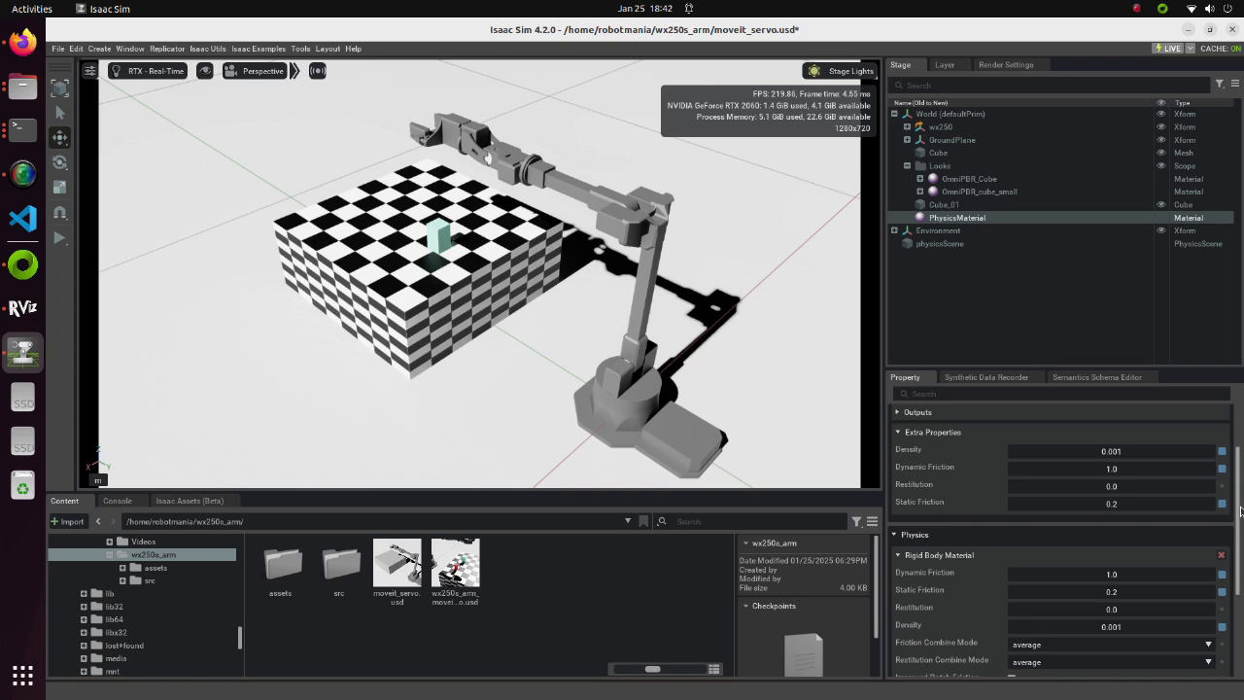
{"action": "left_click", "coordinate": [947, 205]}
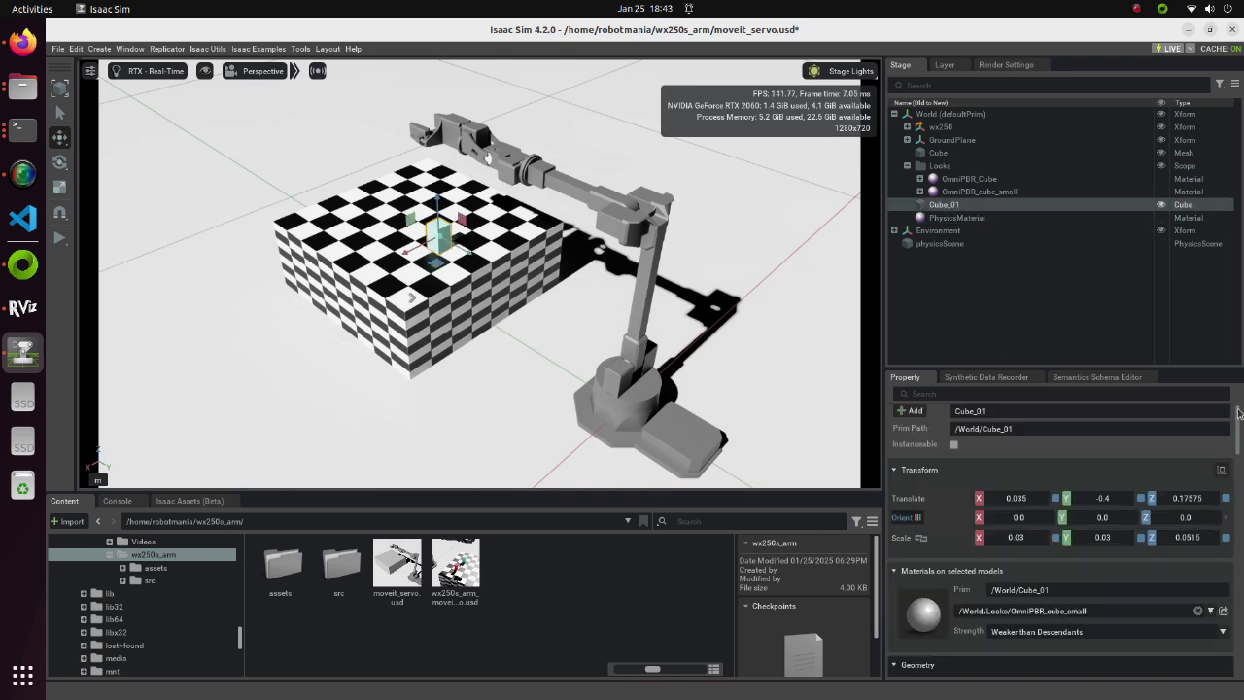
Step: Choose /World/PhysicsMaterial from Cube_01's physics materials dropdown
{"action": "left_click_drag", "start_coordinate": [1238, 413], "coordinate": [1242, 618]}
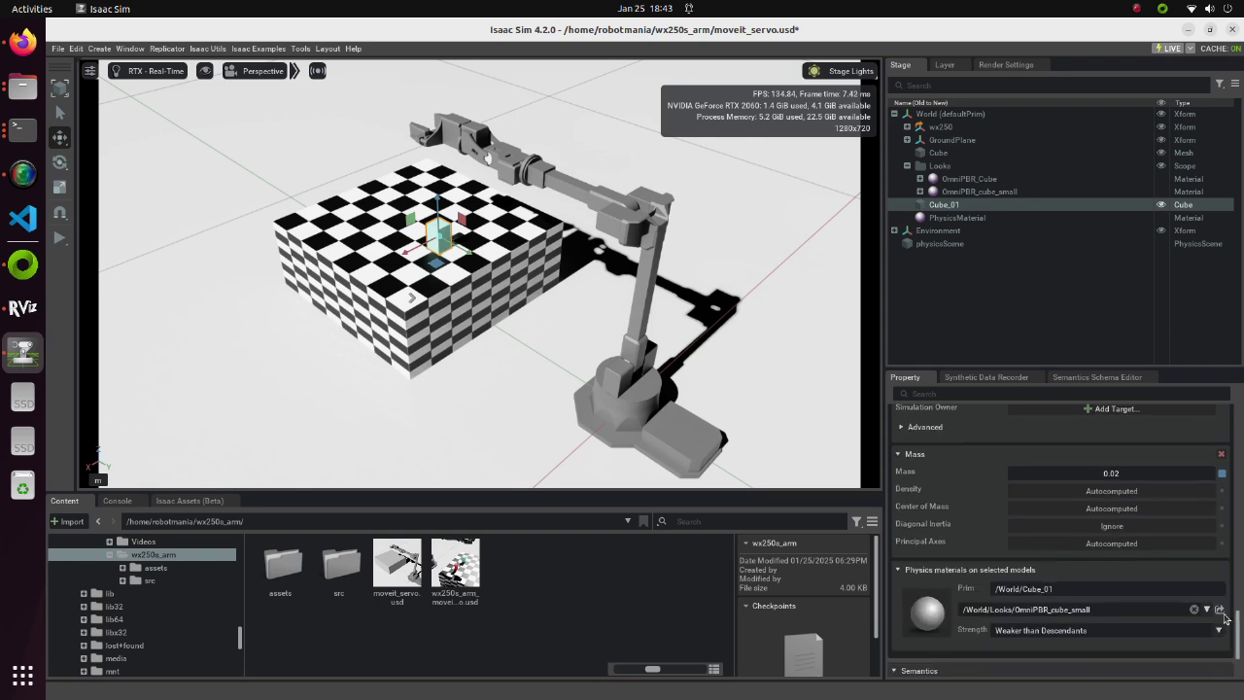
{"action": "left_click", "coordinate": [1205, 610]}
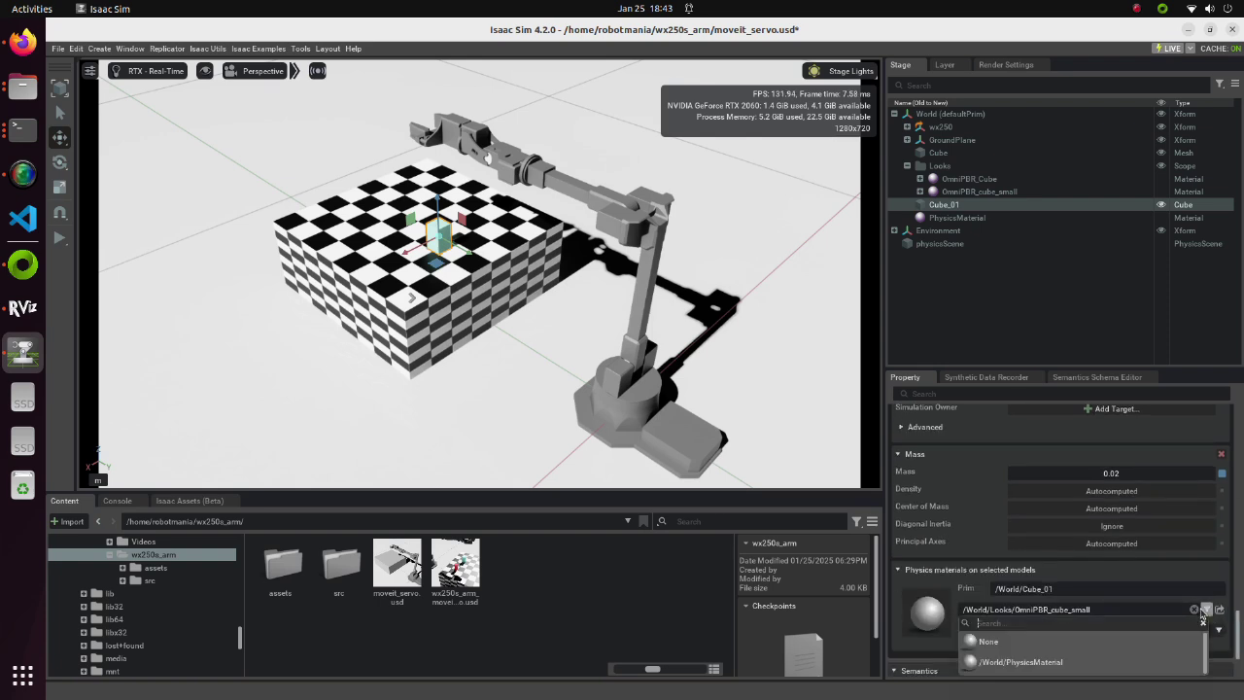
{"action": "left_click", "coordinate": [1056, 664]}
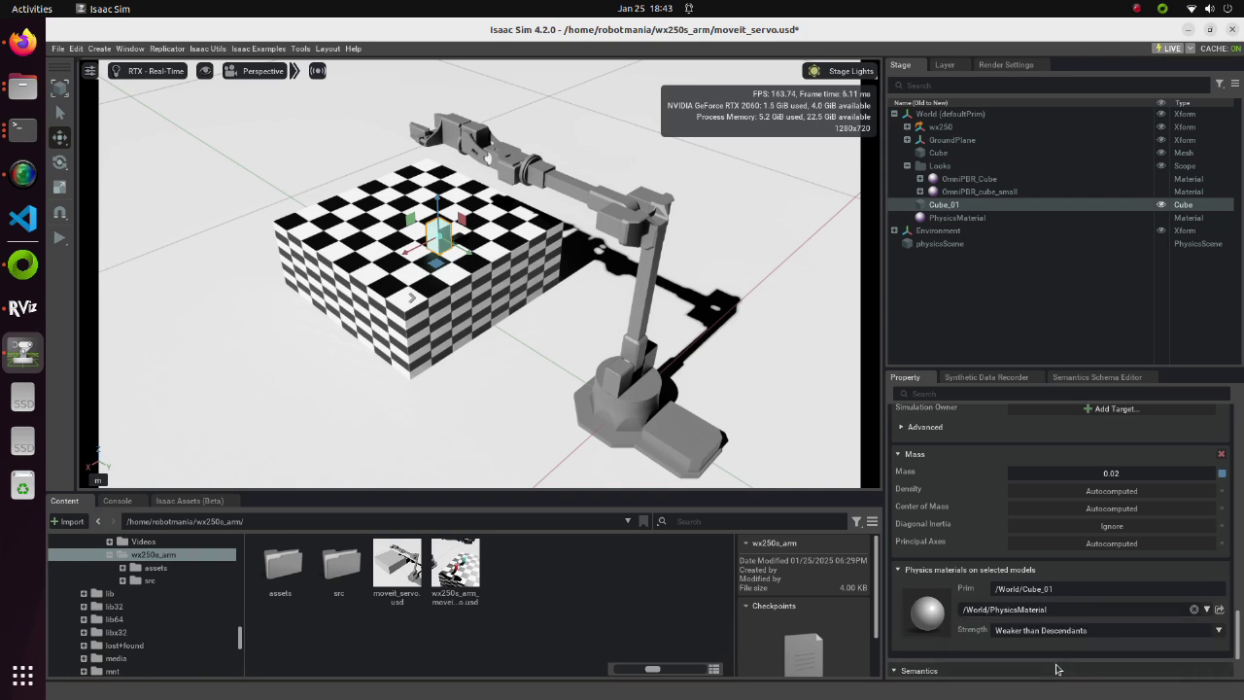
Step: Import block1.stl into the stage
{"action": "left_click", "coordinate": [59, 49]}
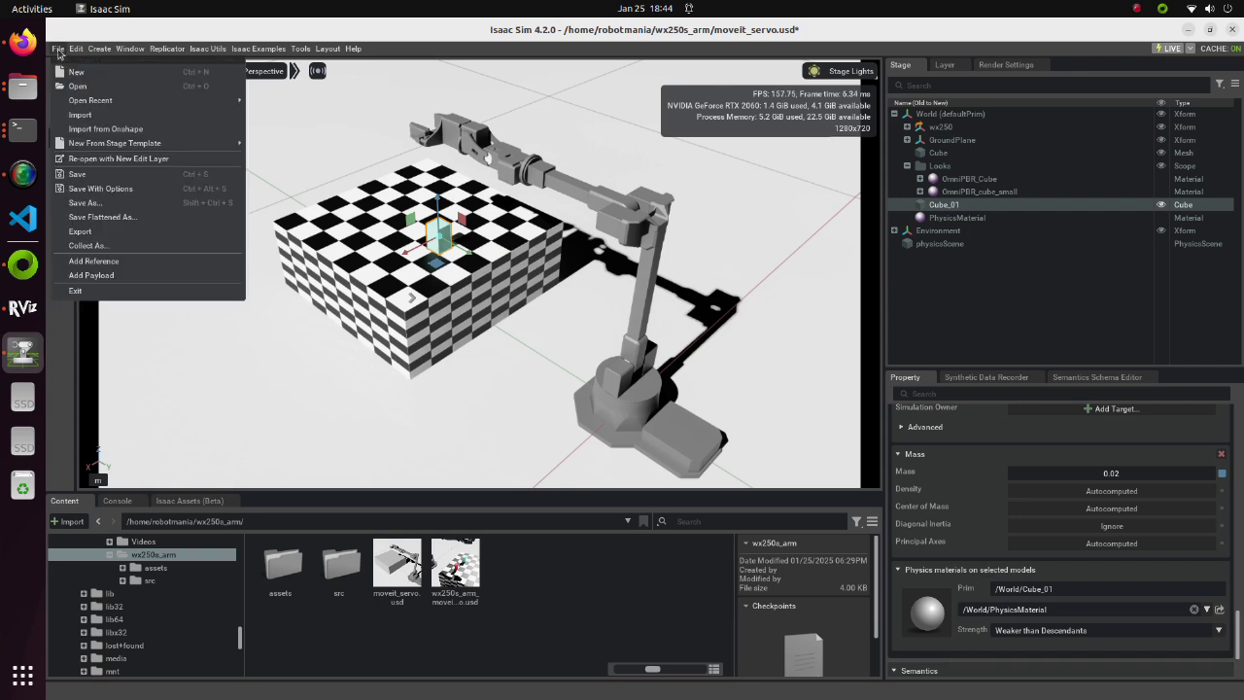
{"action": "left_click", "coordinate": [84, 115]}
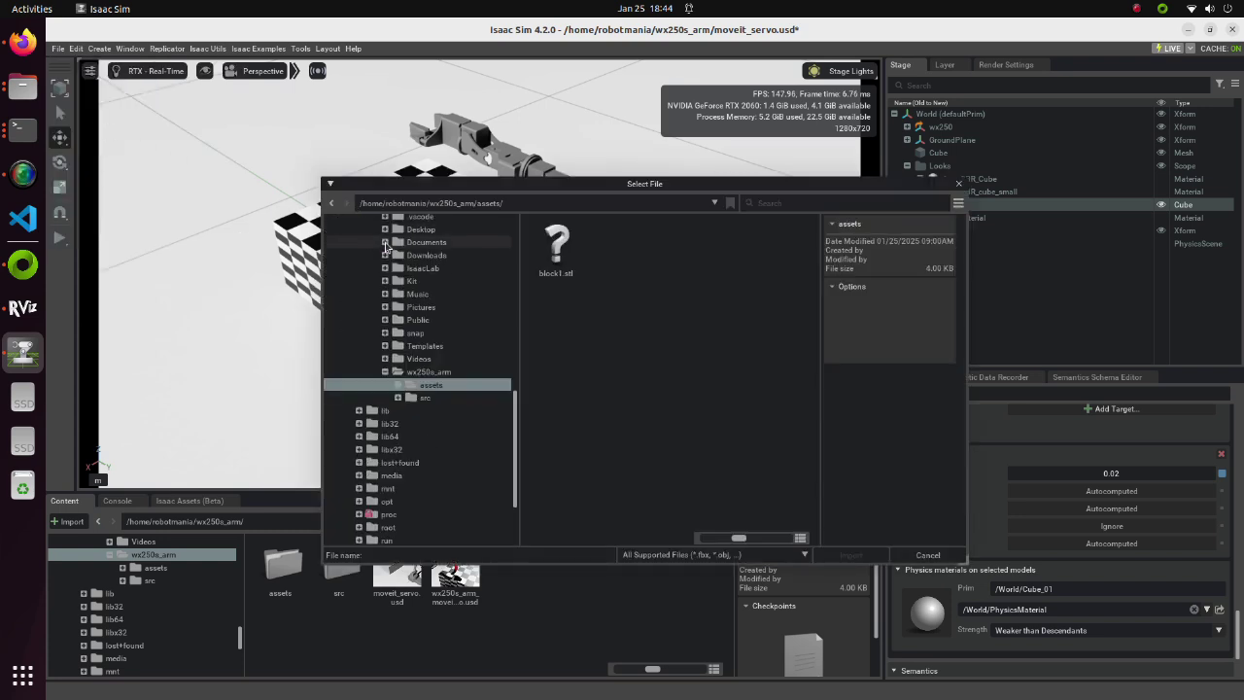
{"action": "left_click", "coordinate": [562, 254]}
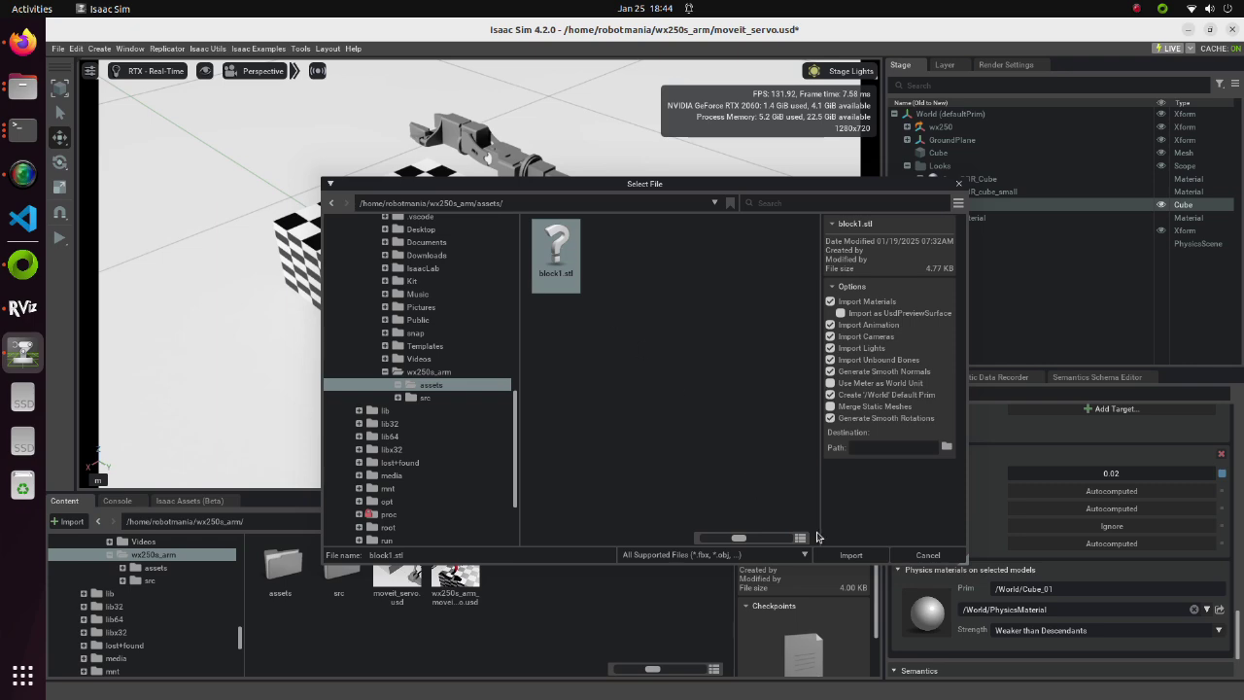
{"action": "left_click", "coordinate": [850, 555]}
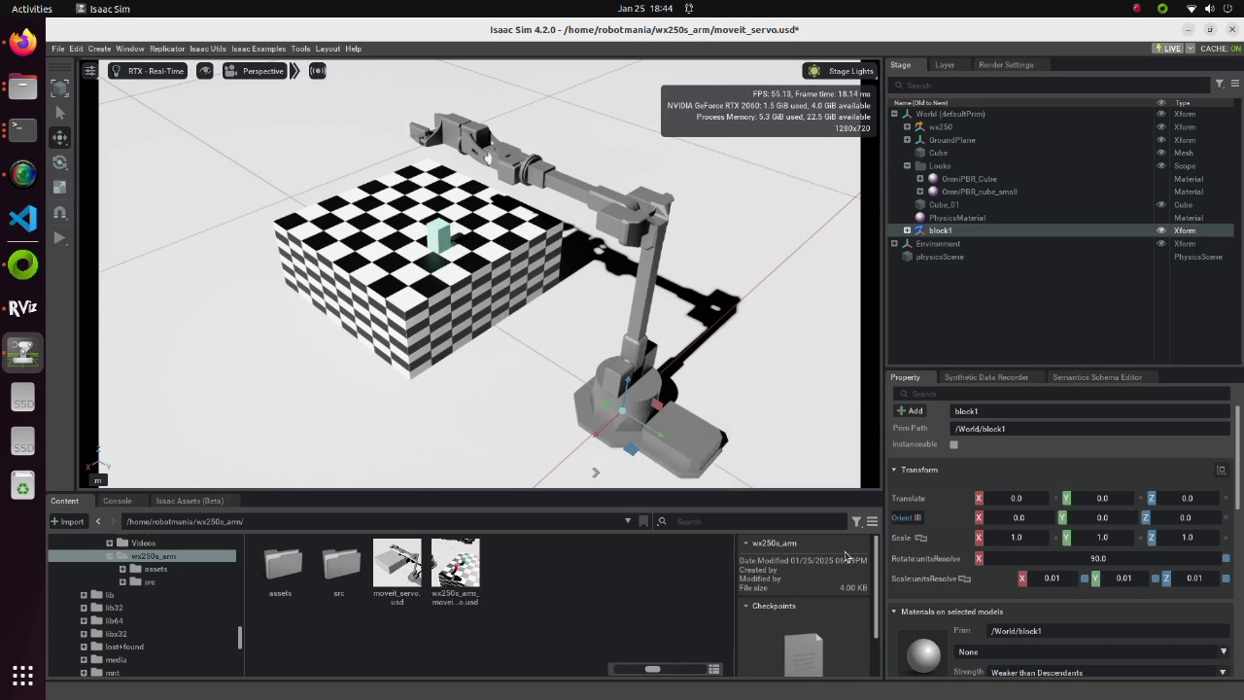
Step: Set block1's Scale:unitsResolve X, Y and Z from 0.01 to 1.0
{"action": "double_click", "coordinate": [1050, 578]}
{"action": "type", "text": "1"}
{"action": "key", "text": "Return"}
{"action": "double_click", "coordinate": [1122, 579]}
{"action": "type", "text": "1"}
{"action": "key", "text": "Return"}
{"action": "double_click", "coordinate": [1195, 578]}
{"action": "type", "text": "1"}
{"action": "key", "text": "Return"}
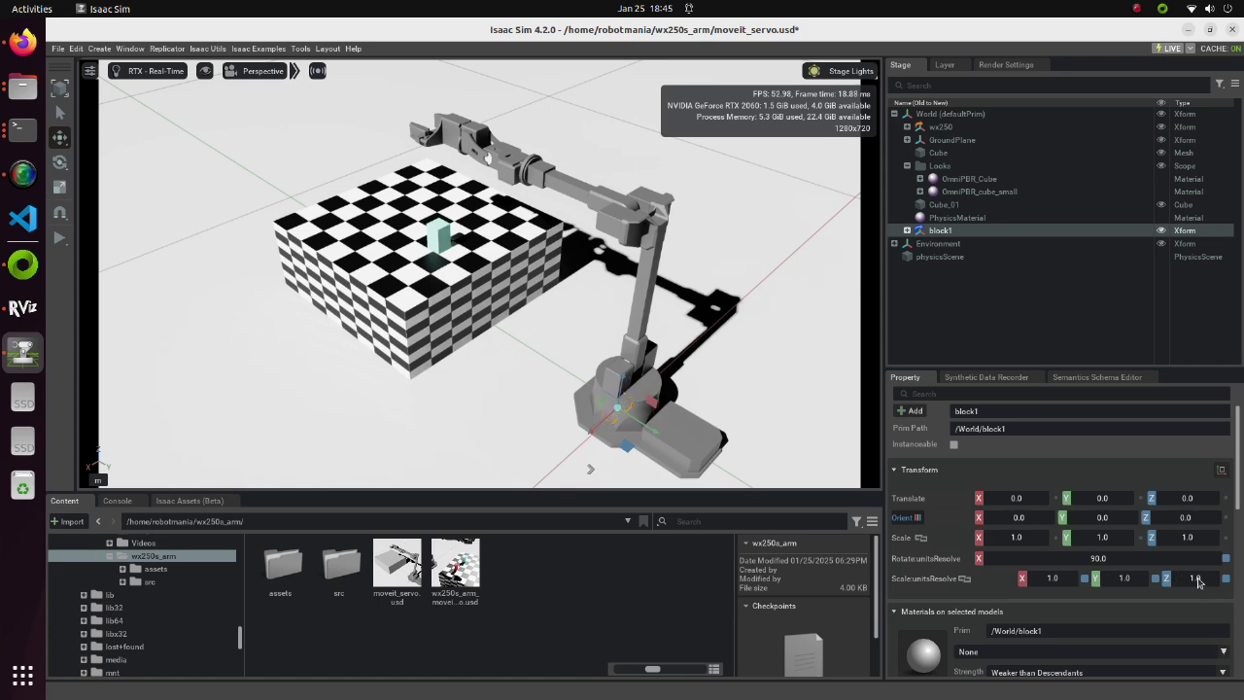
{"action": "right_click", "coordinate": [941, 236]}
Step: Add physics properties to block1 via Add > Physics
{"action": "mouse_move", "coordinate": [992, 270]}
{"action": "mouse_move", "coordinate": [1132, 362]}
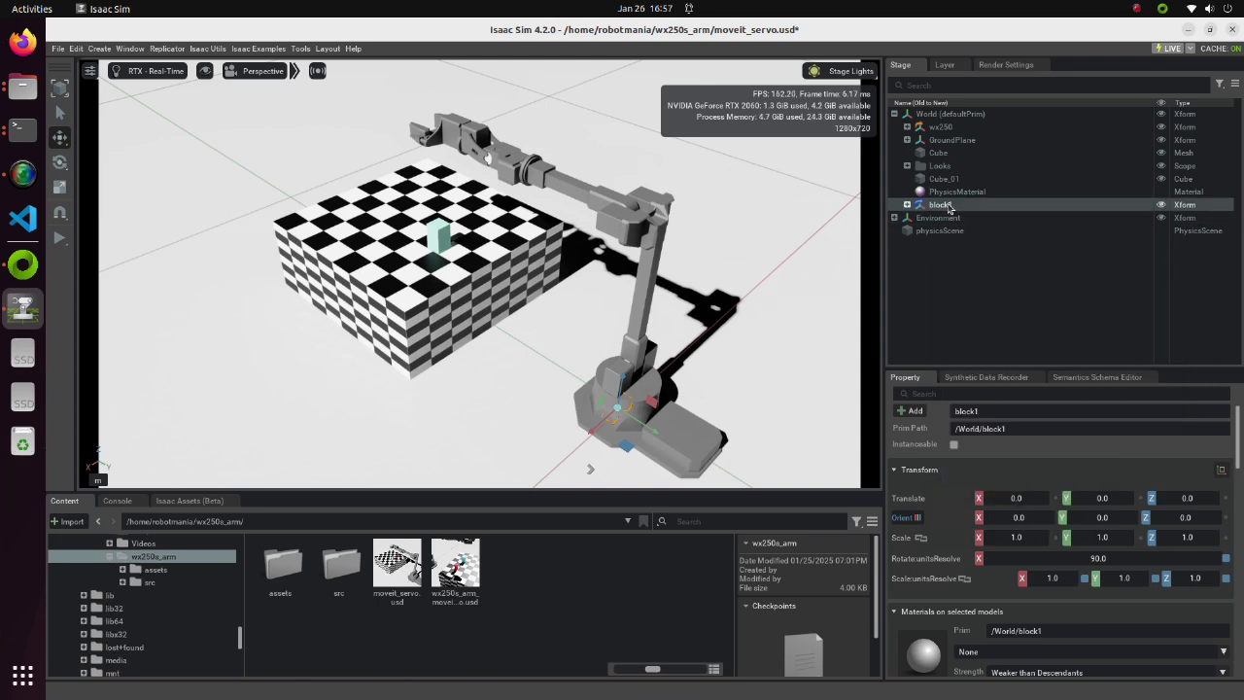
{"action": "right_click", "coordinate": [951, 205]}
{"action": "mouse_move", "coordinate": [1033, 245]}
{"action": "mouse_move", "coordinate": [1118, 331]}
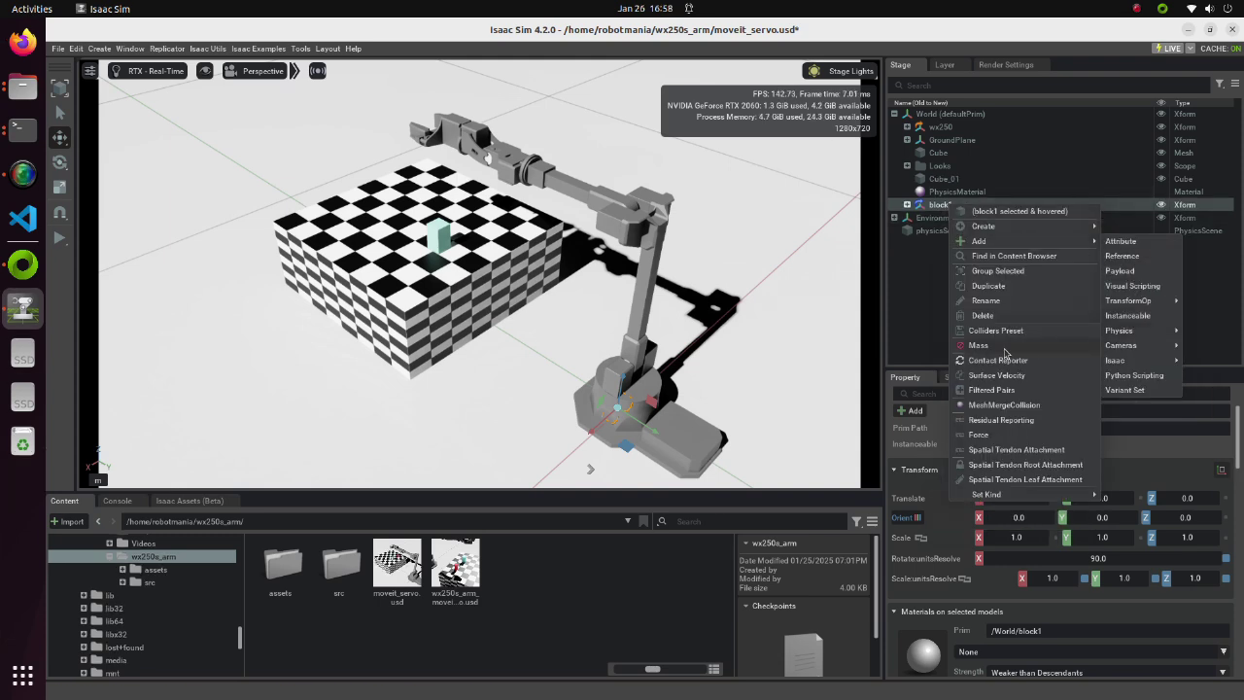
{"action": "left_click", "coordinate": [1005, 354]}
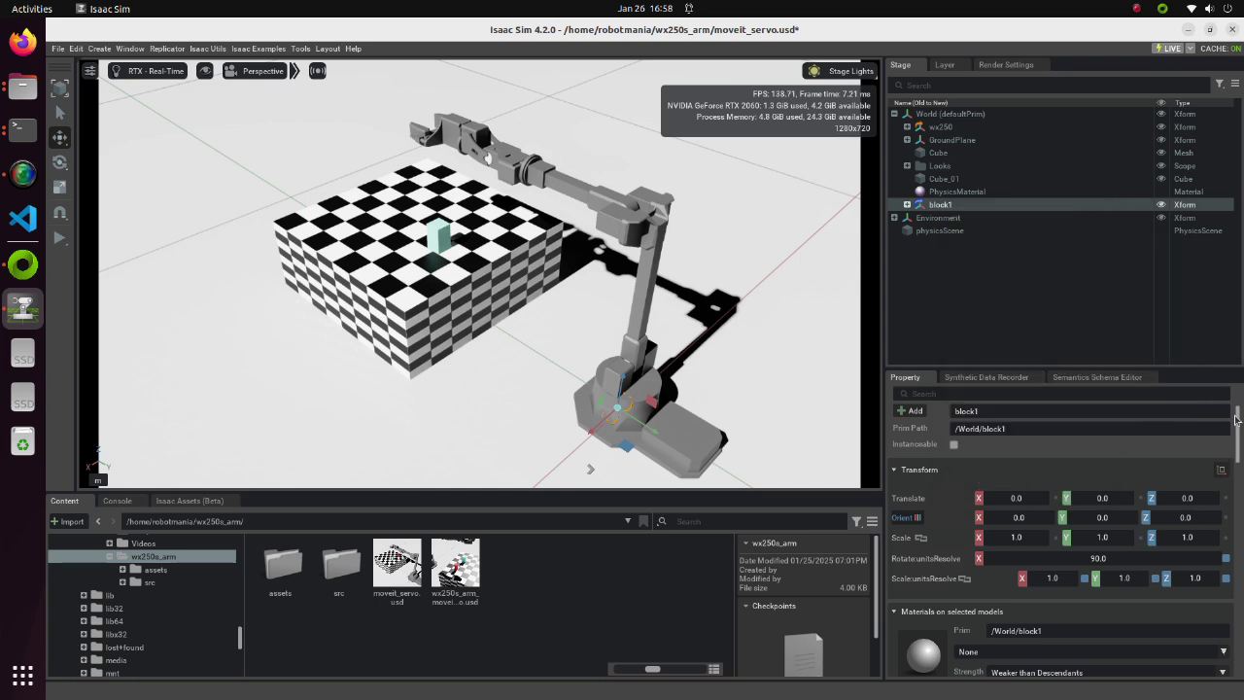
Step: Set block1's mass to 0.02
{"action": "left_click_drag", "start_coordinate": [1237, 418], "coordinate": [1236, 603]}
{"action": "double_click", "coordinate": [1111, 500]}
{"action": "type", "text": "0."}
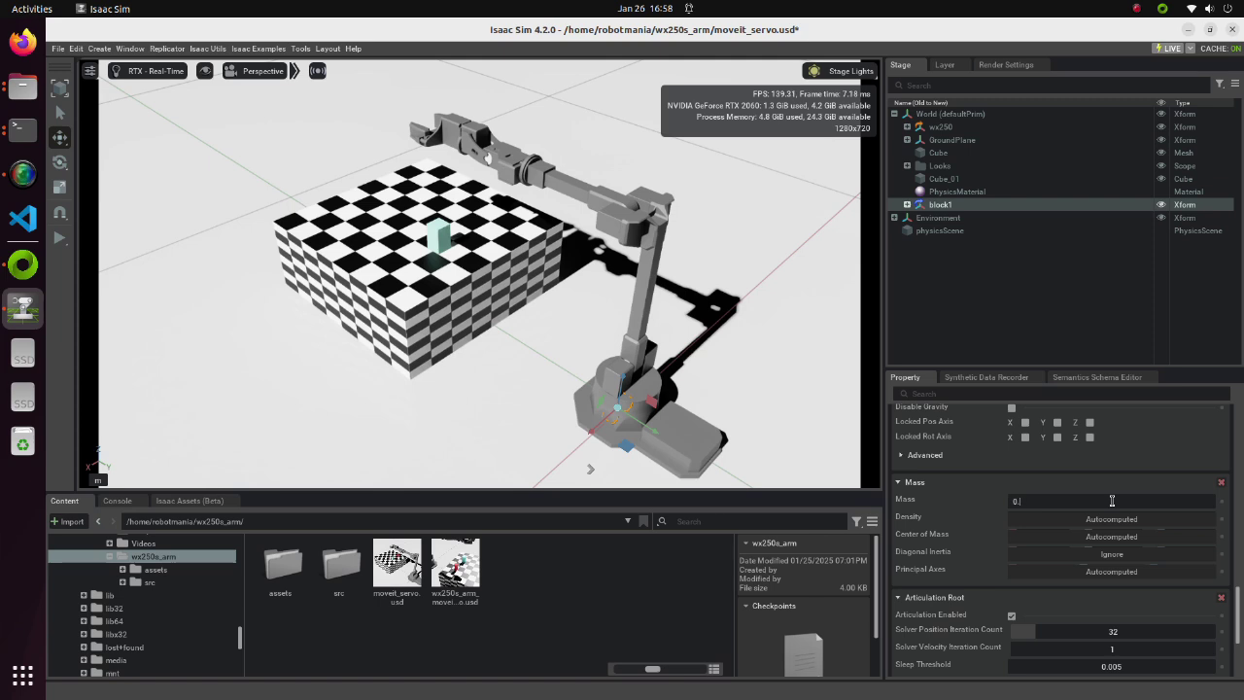
{"action": "type", "text": "02"}
{"action": "key", "text": "Return"}
{"action": "left_click_drag", "start_coordinate": [1236, 609], "coordinate": [1239, 422]}
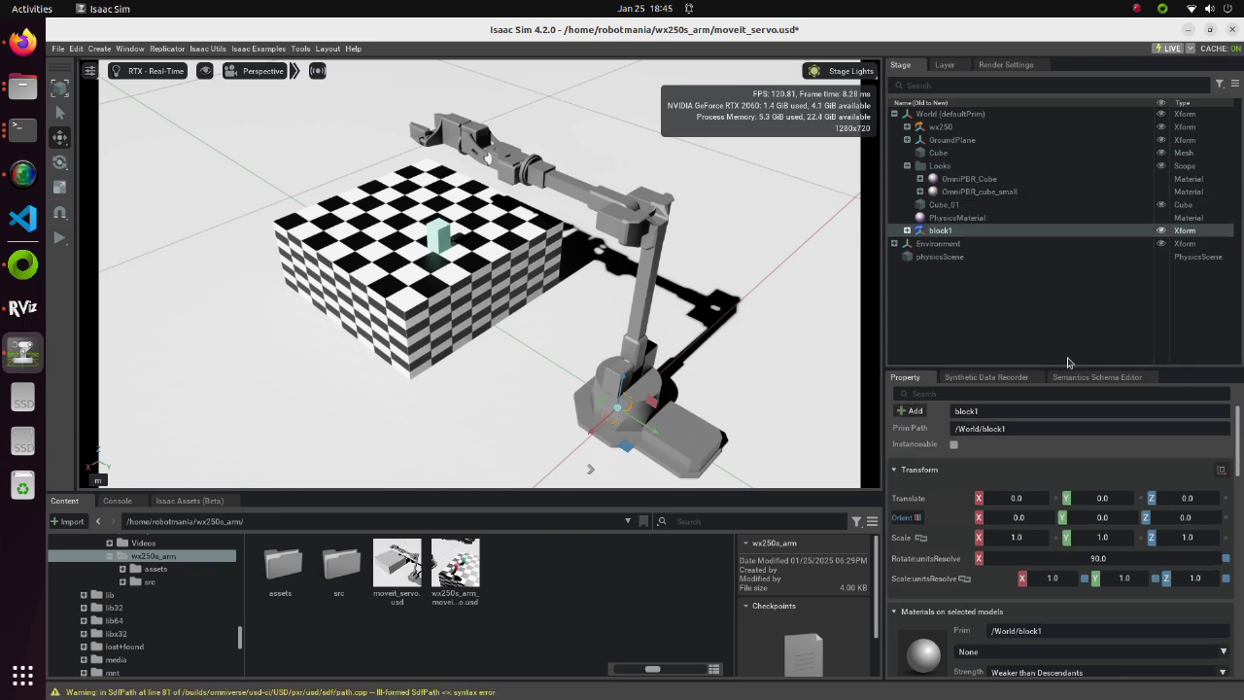
{"action": "left_click", "coordinate": [907, 230]}
Step: Assign /World/PhysicsMaterial to block1's mesh_ collider
{"action": "left_click", "coordinate": [919, 256]}
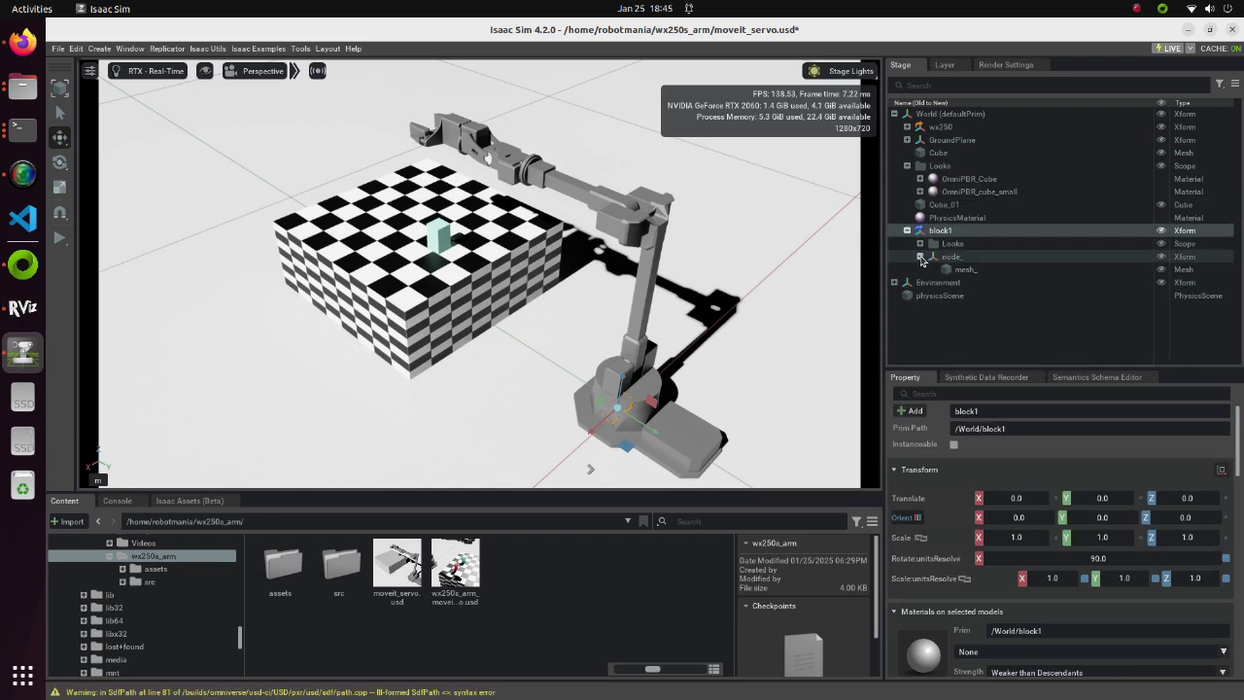
{"action": "left_click", "coordinate": [958, 270]}
{"action": "left_click_drag", "start_coordinate": [1238, 433], "coordinate": [1237, 632]}
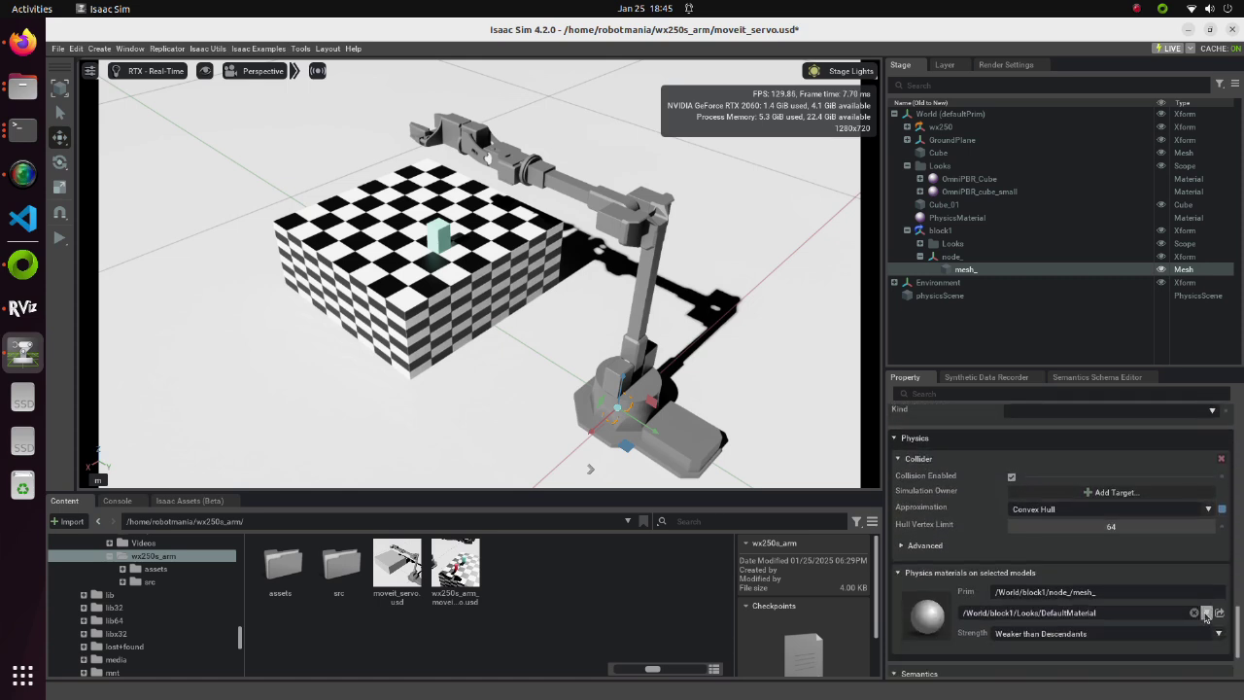
{"action": "left_click", "coordinate": [1205, 613]}
{"action": "left_click", "coordinate": [1055, 667]}
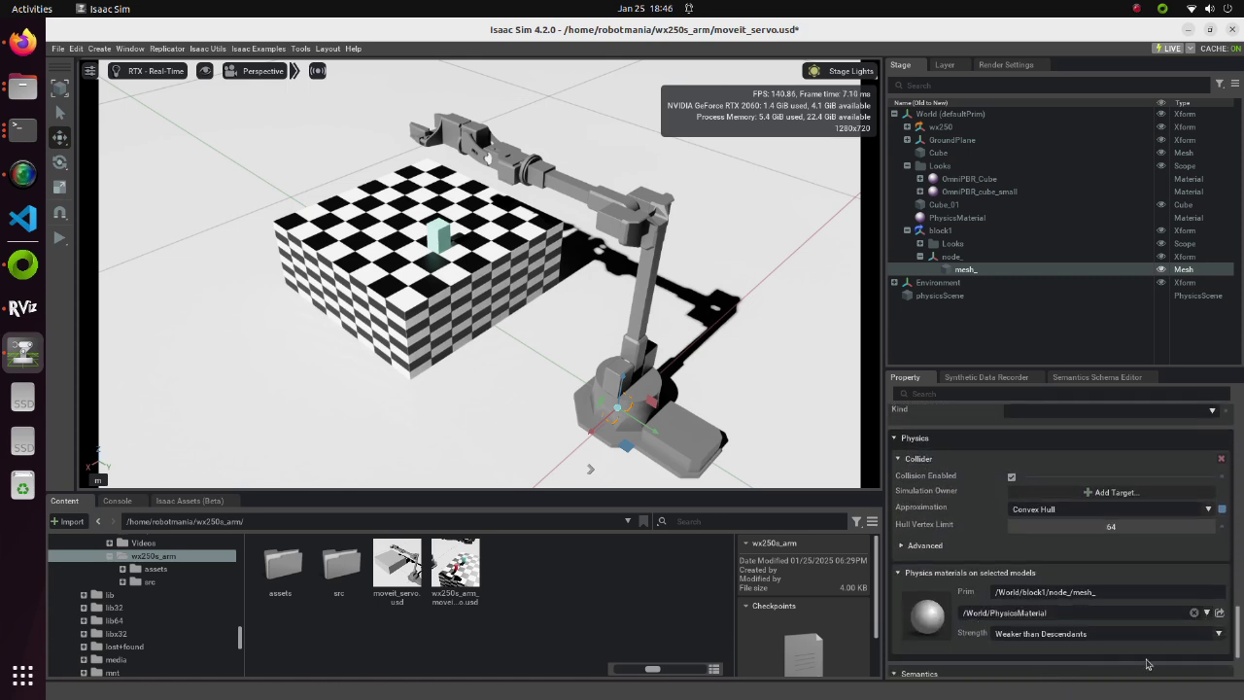
{"action": "left_click_drag", "start_coordinate": [1241, 643], "coordinate": [1241, 449]}
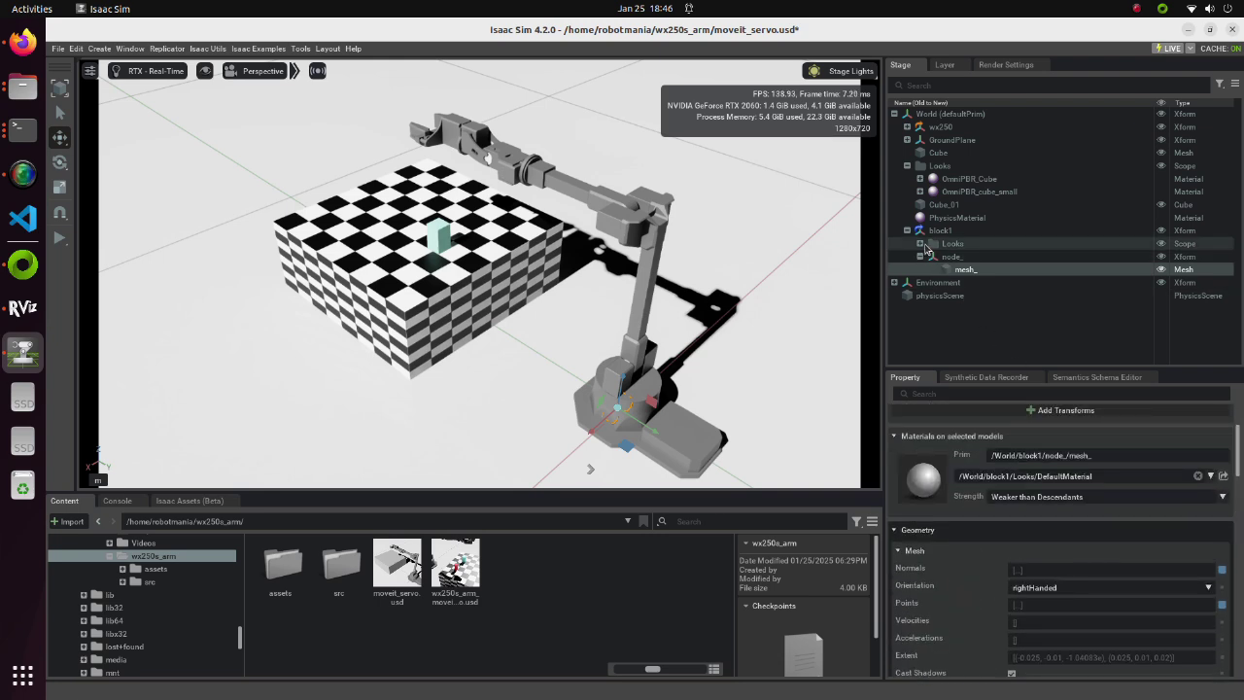
Step: Make block1's DefaultMaterial base colour red
{"action": "left_click", "coordinate": [920, 244]}
{"action": "left_click", "coordinate": [969, 259]}
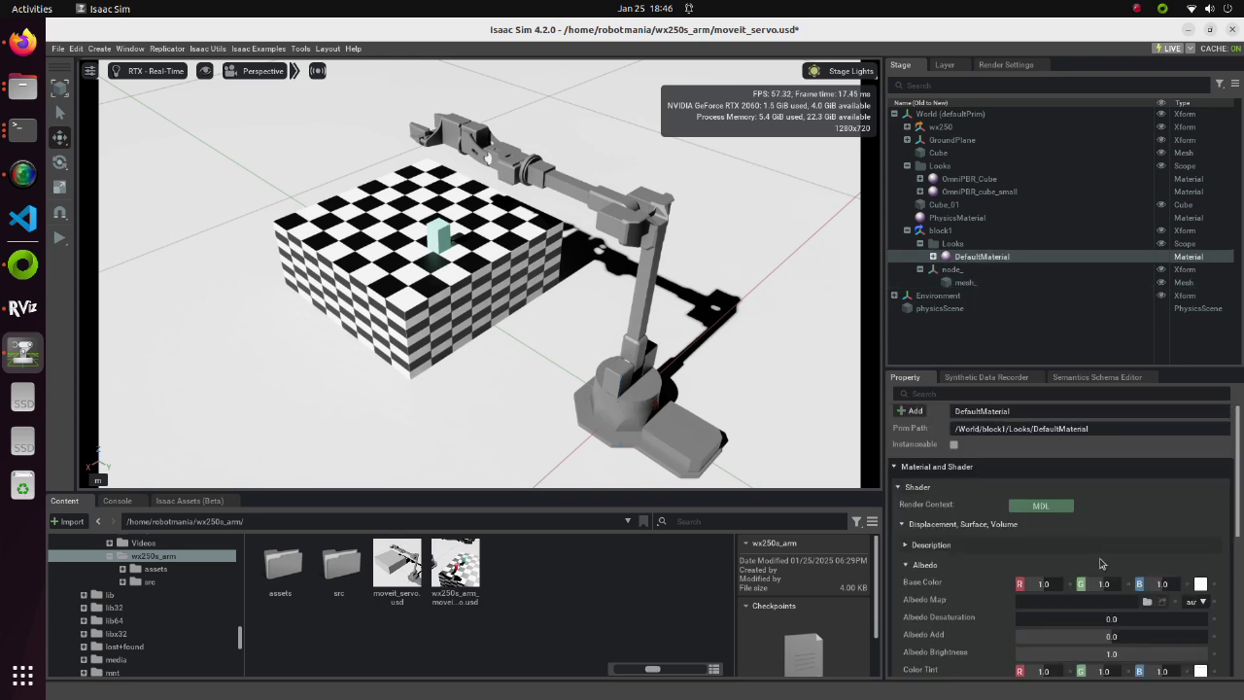
{"action": "left_click", "coordinate": [1199, 583]}
{"action": "left_click_drag", "start_coordinate": [1113, 399], "coordinate": [1176, 376]}
{"action": "left_click", "coordinate": [980, 471]}
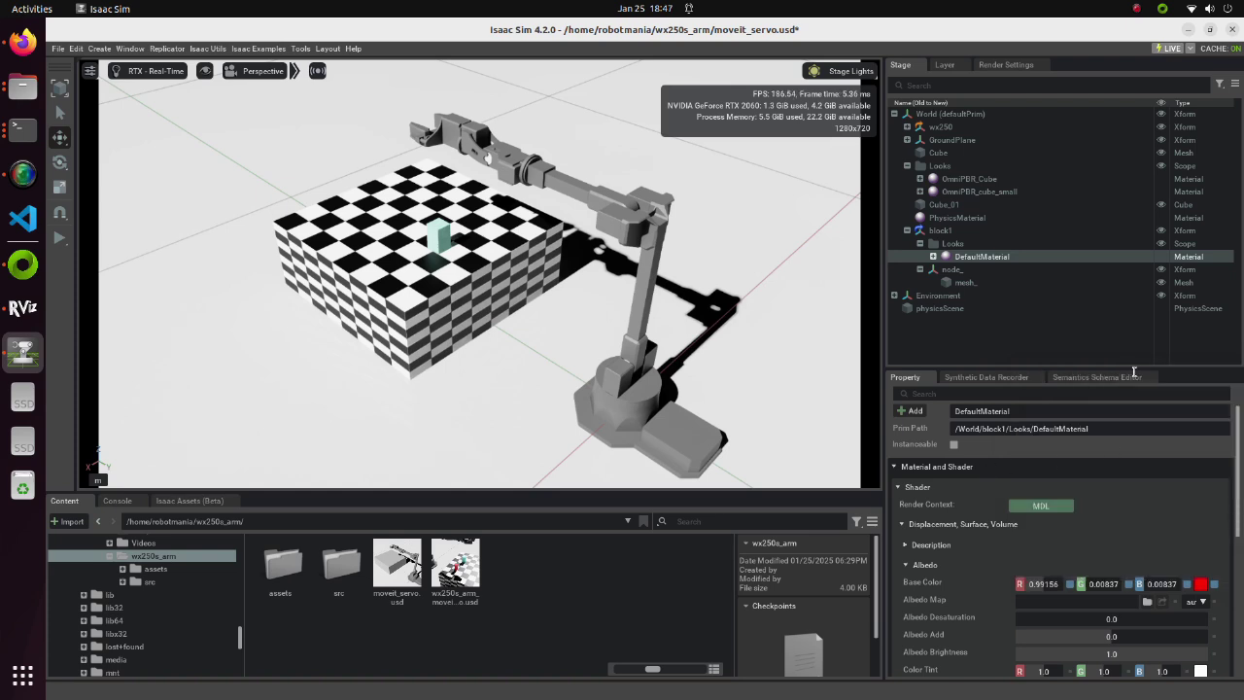
Step: Move block1 onto the checkerboard and set its Orient Y to 90
{"action": "left_click", "coordinate": [940, 230]}
{"action": "left_click_drag", "start_coordinate": [613, 415], "coordinate": [452, 256]}
{"action": "key", "text": "e"}
{"action": "left_click", "coordinate": [1104, 516]}
{"action": "type", "text": "90"}
{"action": "key", "text": "Return"}
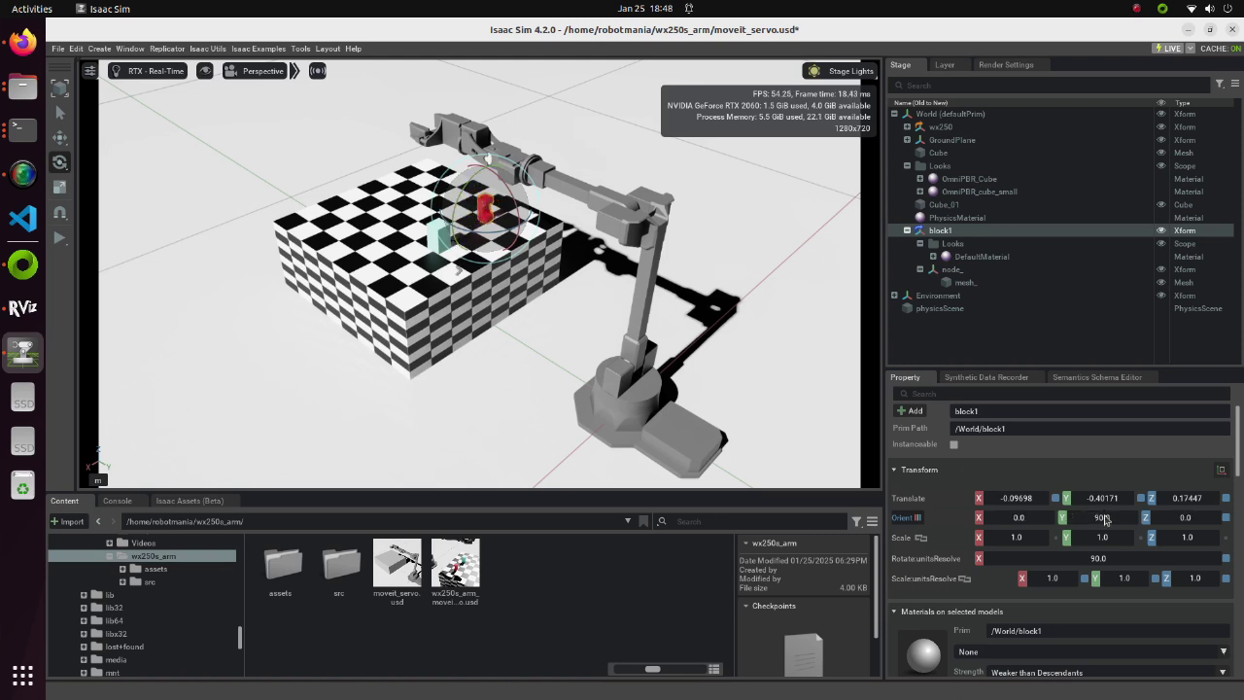
{"action": "key", "text": "w"}
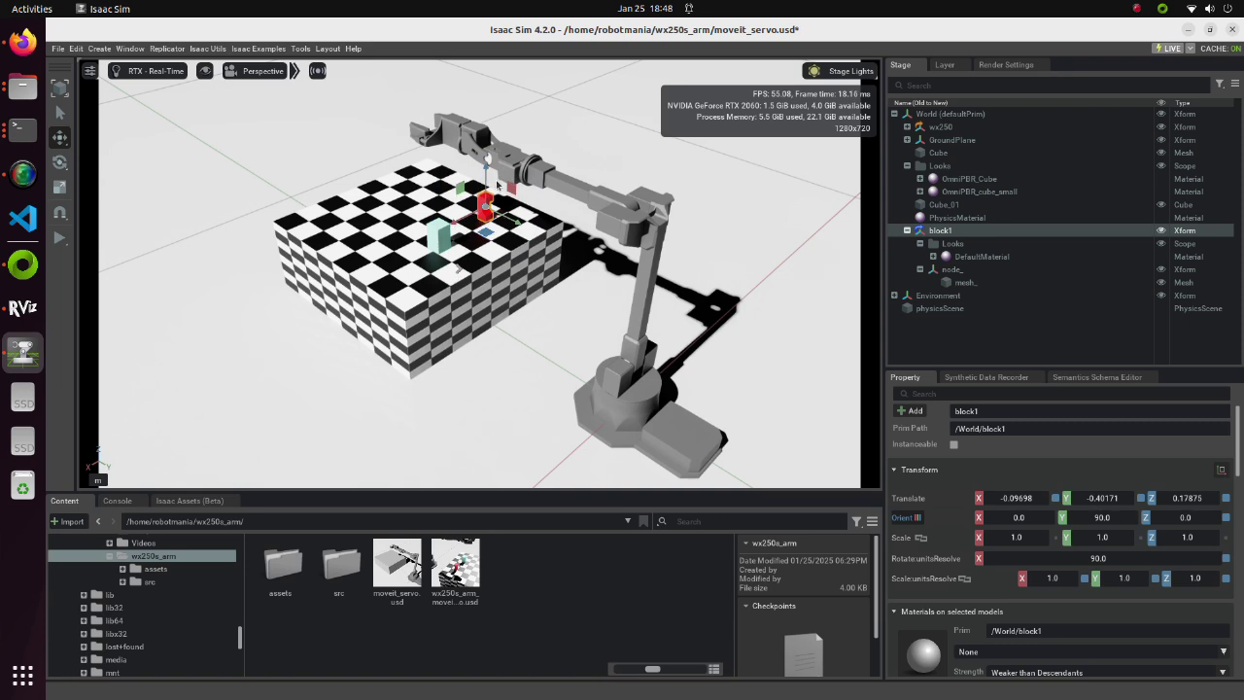
{"action": "left_click", "coordinate": [59, 113]}
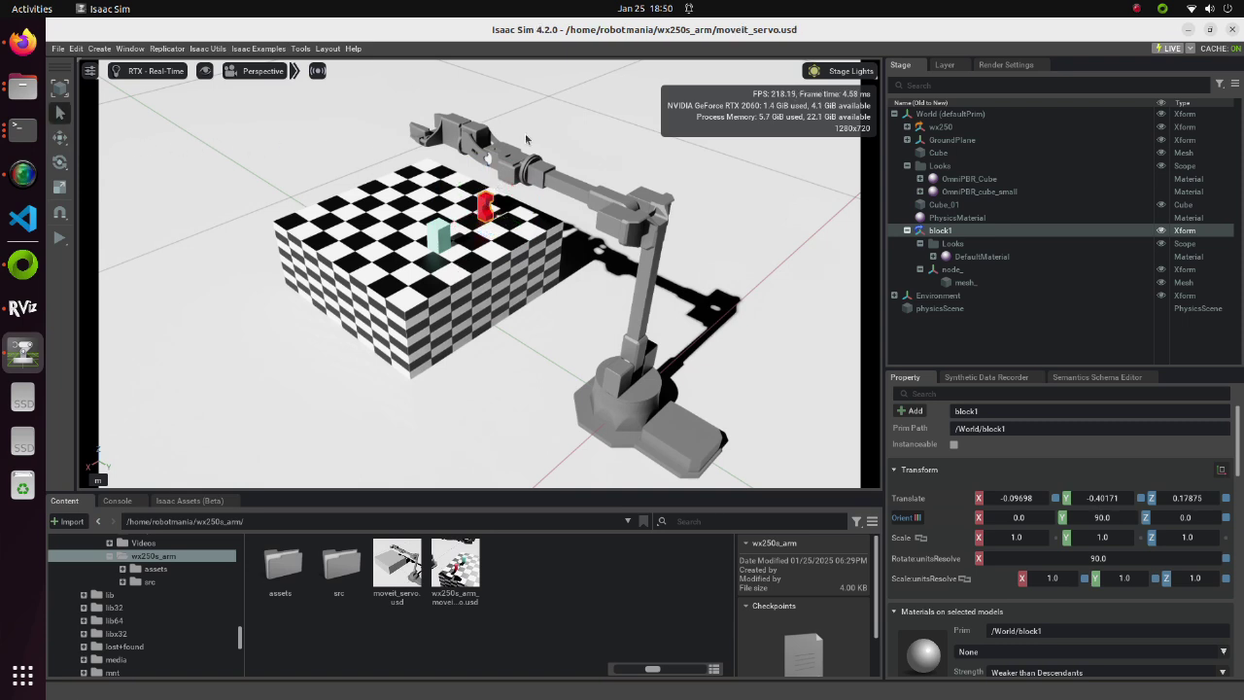
Step: Add an Articulation Root to the wx250 arm's base_link
{"action": "left_click", "coordinate": [907, 127]}
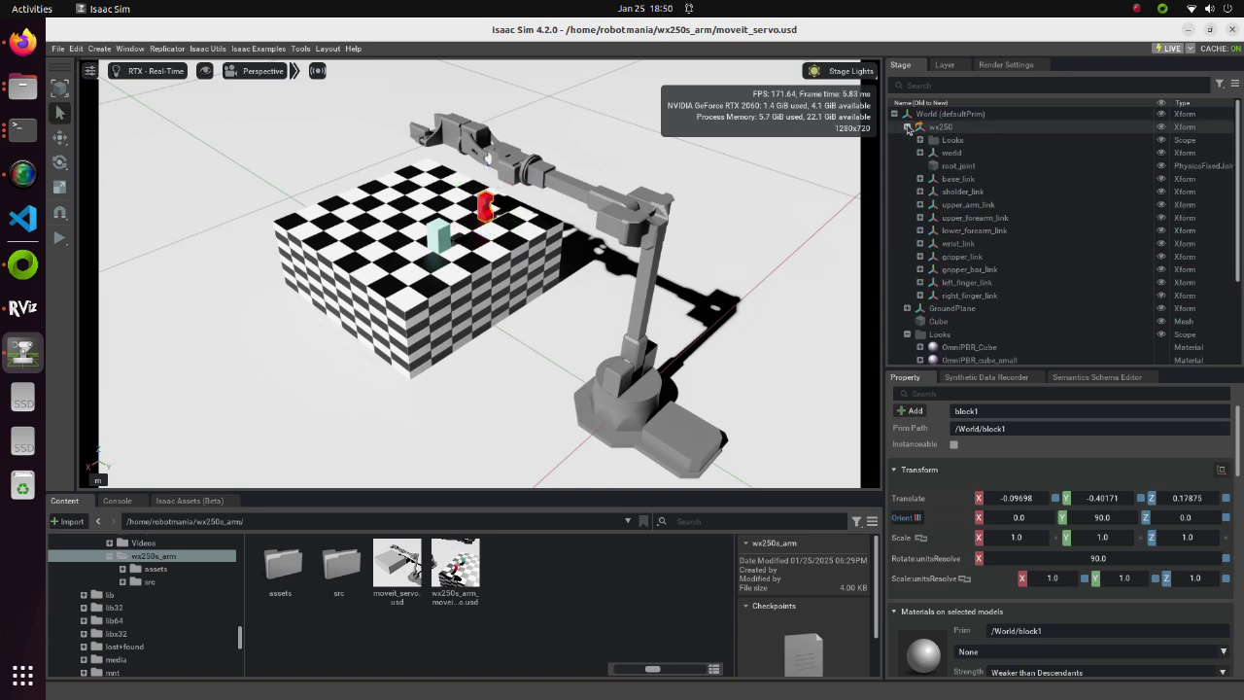
{"action": "right_click", "coordinate": [957, 180]}
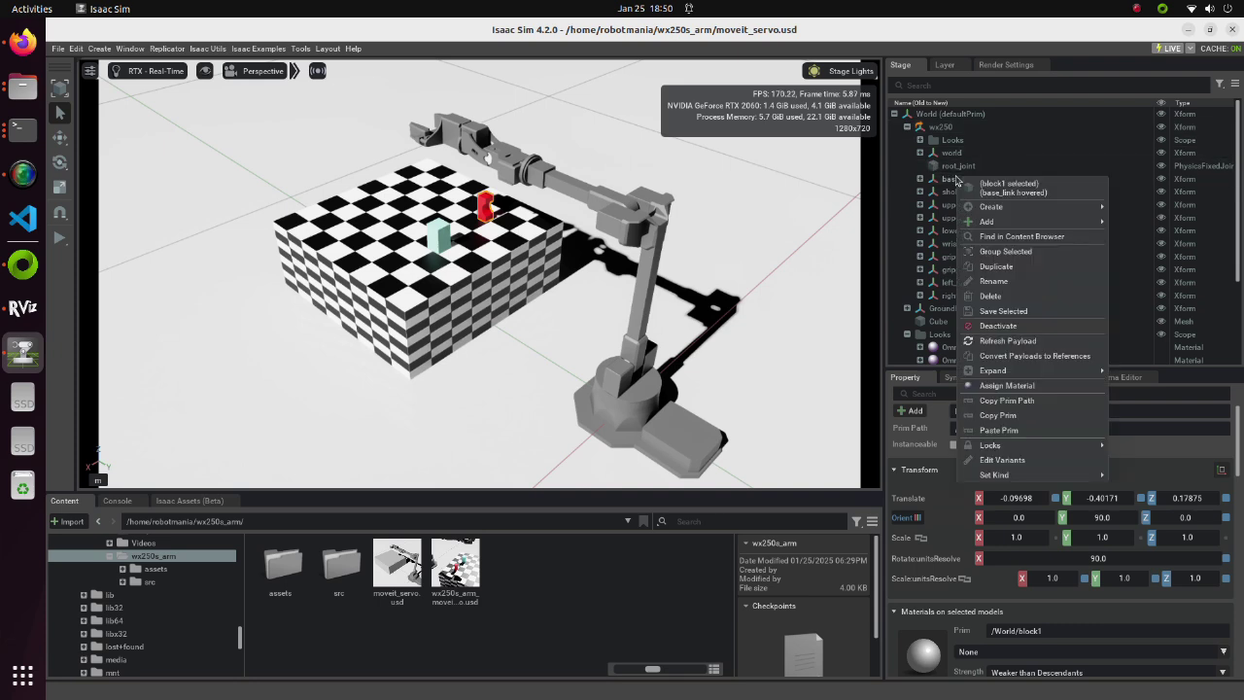
{"action": "mouse_move", "coordinate": [1067, 223]}
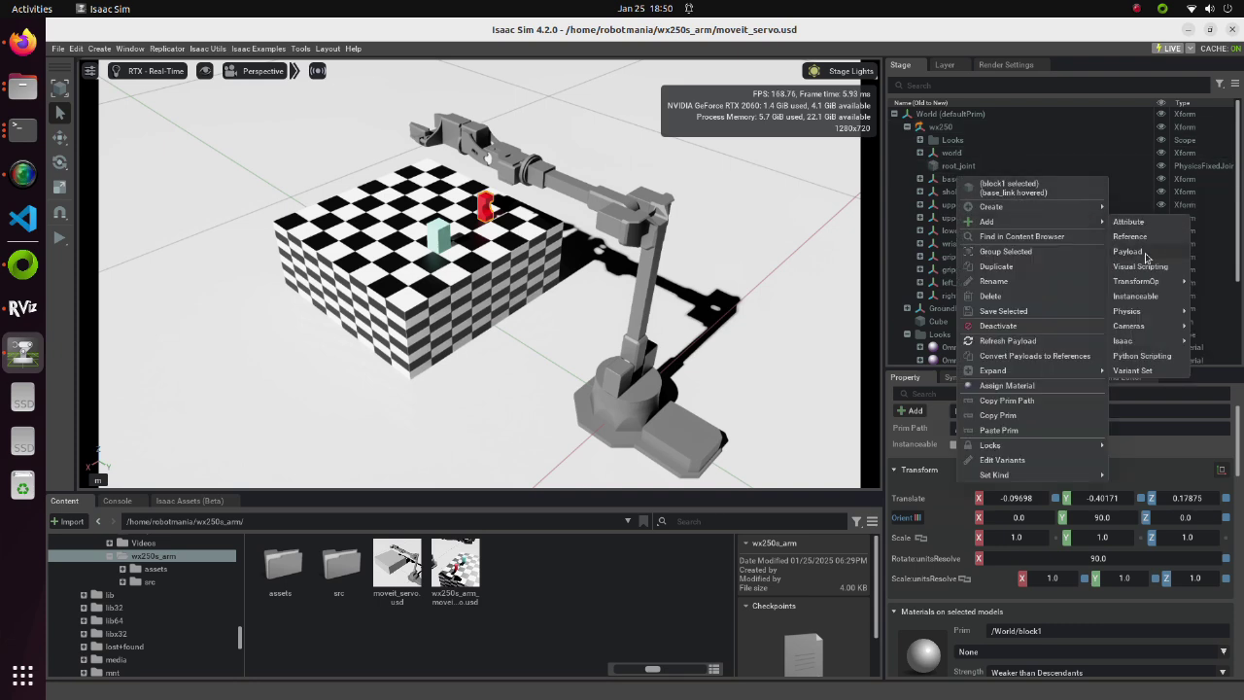
{"action": "mouse_move", "coordinate": [1139, 311]}
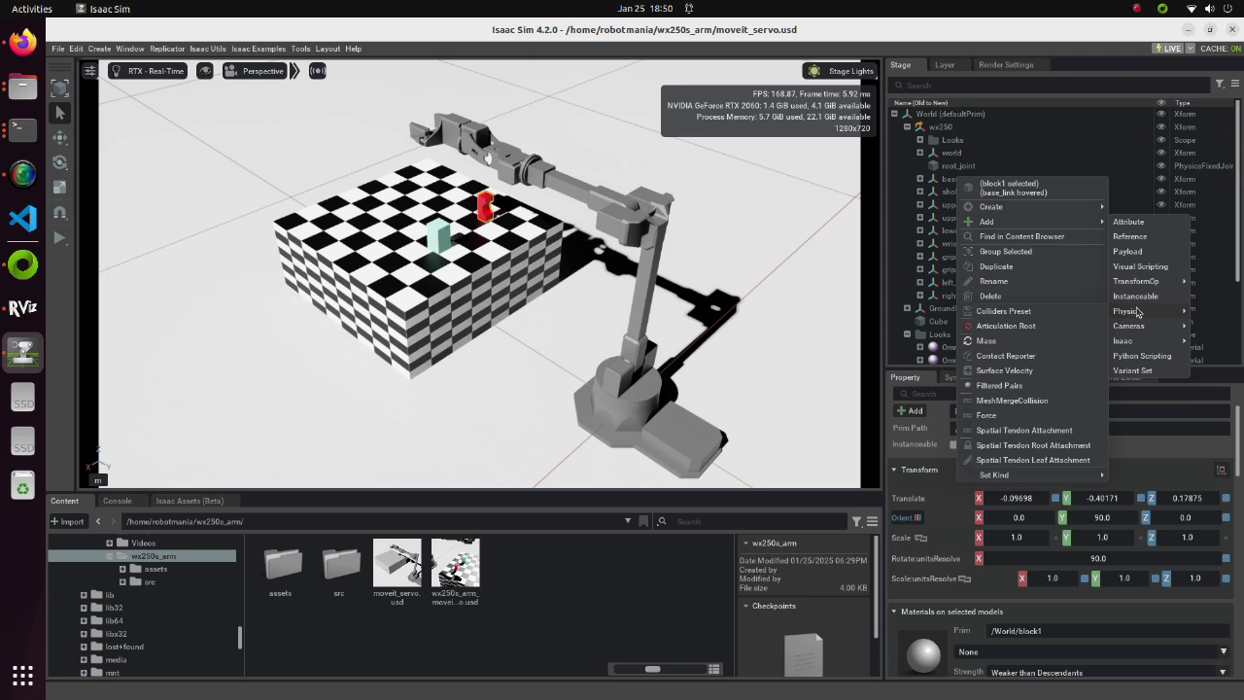
{"action": "left_click", "coordinate": [1032, 329]}
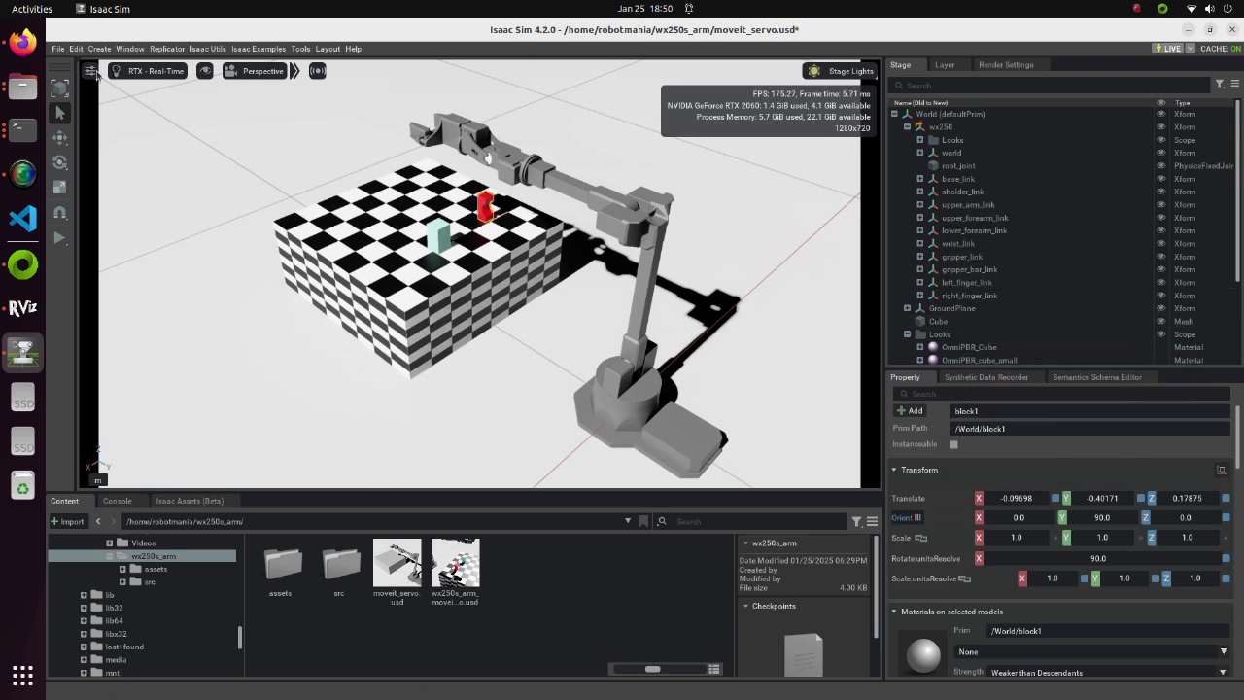
{"action": "left_click", "coordinate": [99, 48]}
Step: Create an Action Graph from Visual Scripting and open it in the graph editor
{"action": "mouse_move", "coordinate": [115, 102]}
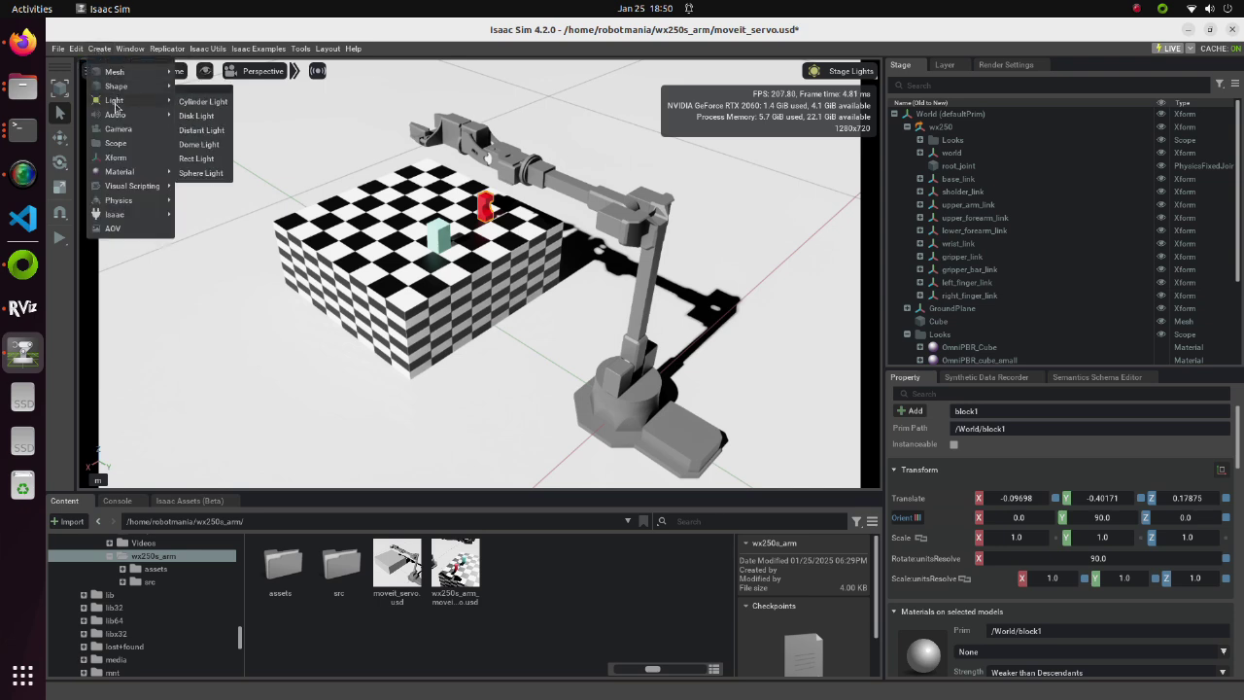
{"action": "mouse_move", "coordinate": [117, 186]}
{"action": "left_click", "coordinate": [203, 189]}
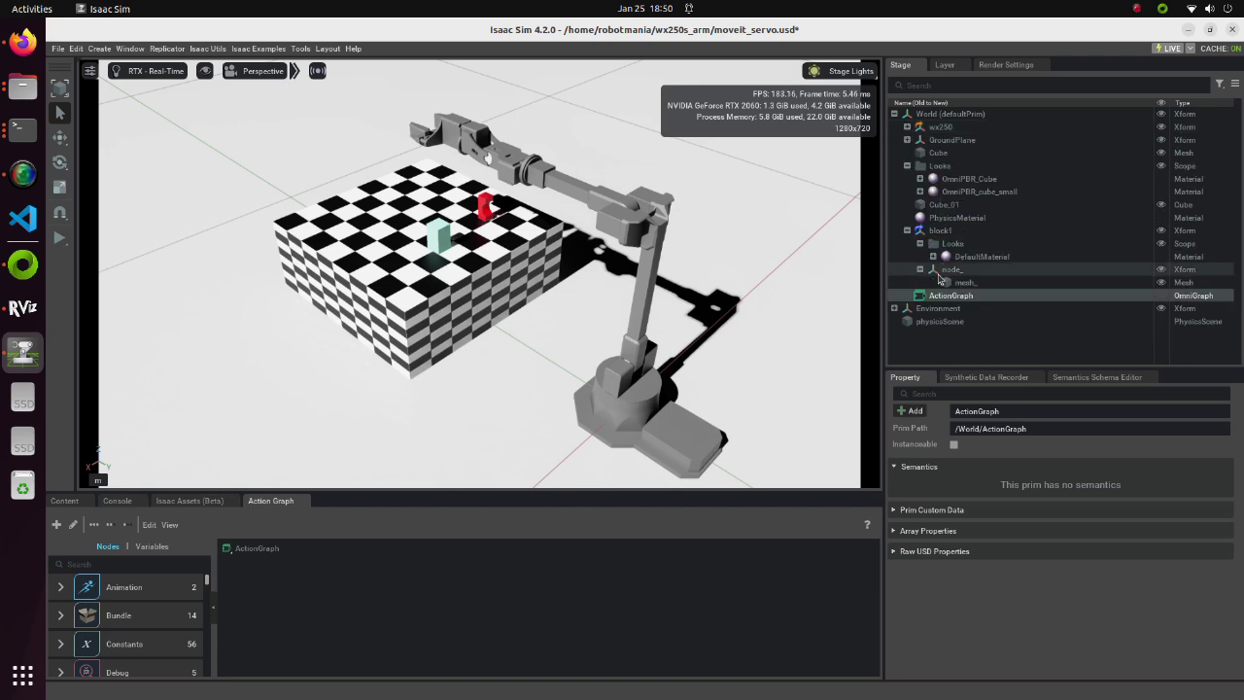
{"action": "right_click", "coordinate": [926, 324]}
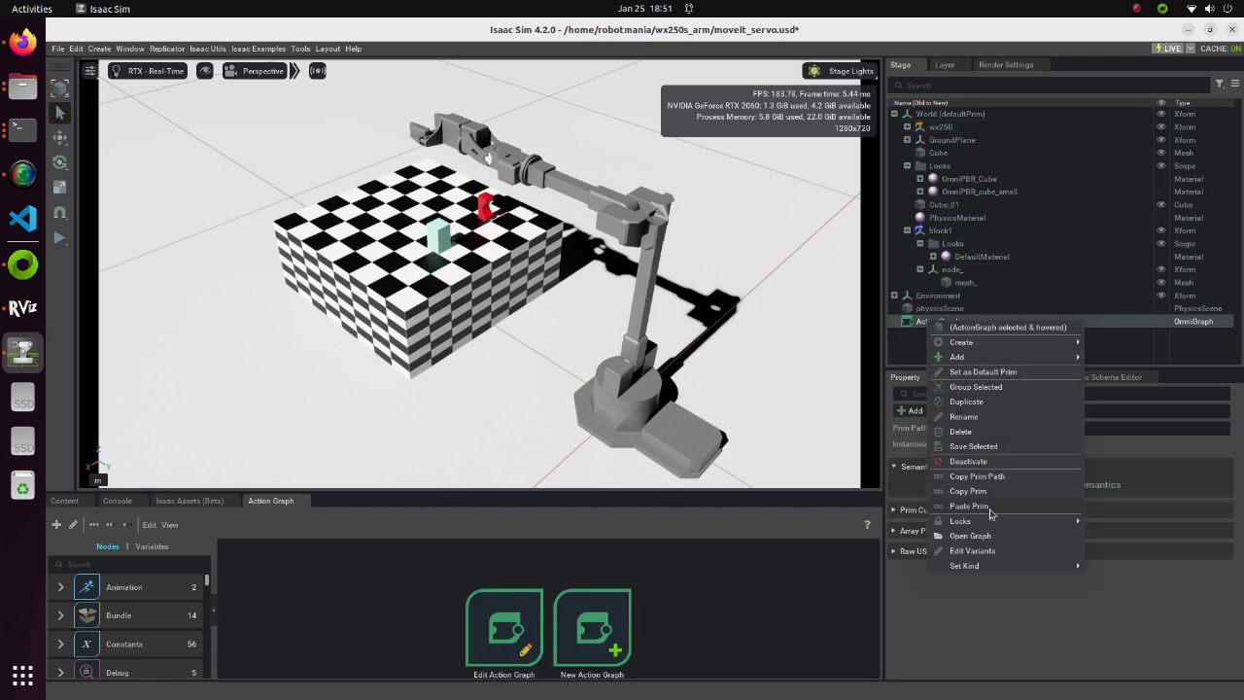
{"action": "left_click", "coordinate": [970, 536]}
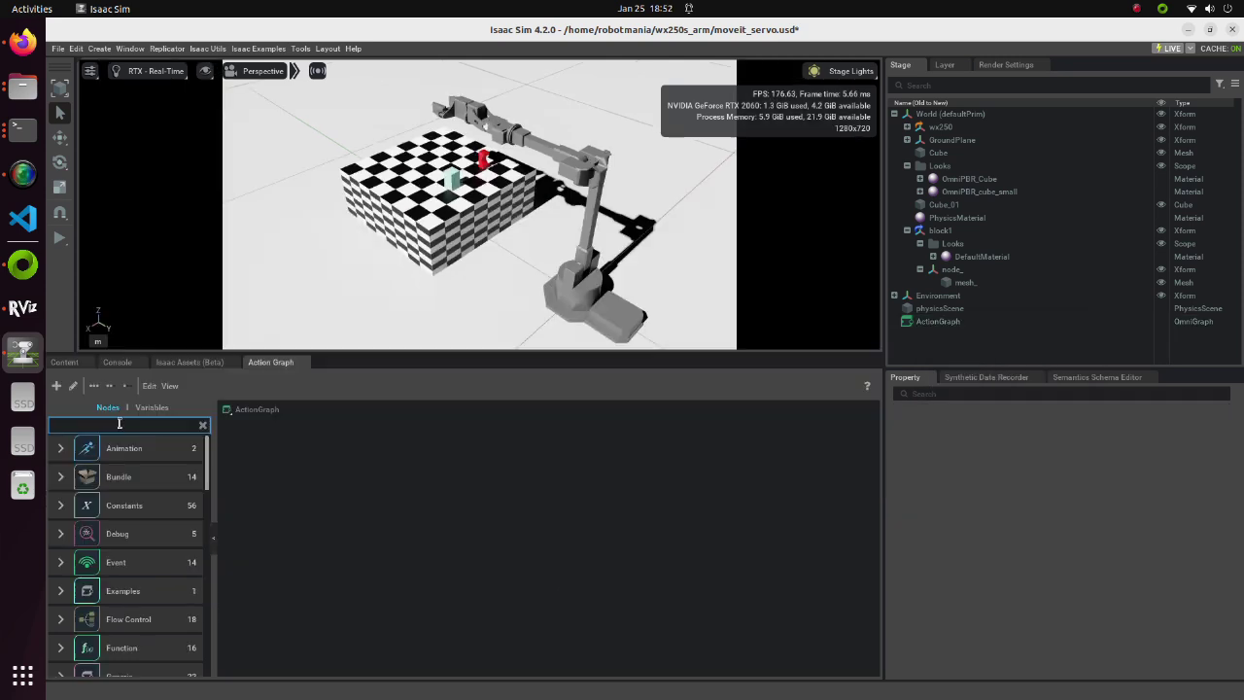
{"action": "left_click", "coordinate": [117, 557]}
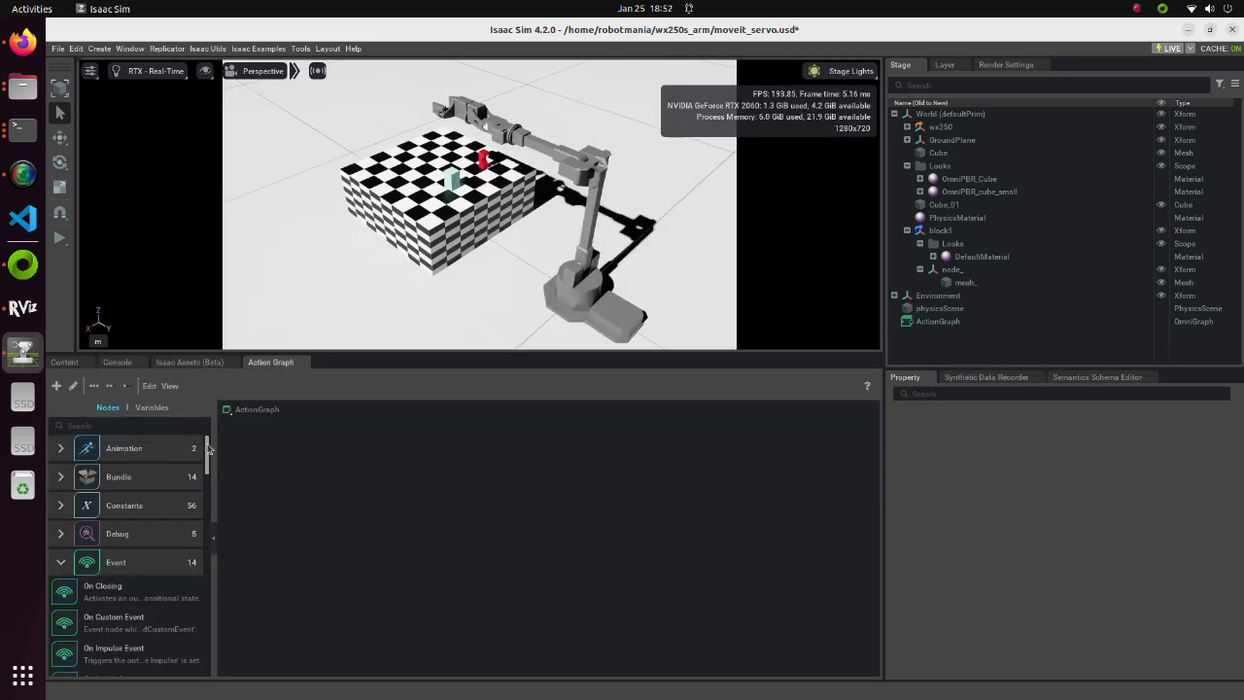
Step: Add On Playback Tick and ROS2 Context nodes to the graph
{"action": "scroll", "coordinate": [206, 468], "scroll_direction": "down", "scroll_amount": 3}
{"action": "scroll", "coordinate": [206, 468], "scroll_direction": "down", "scroll_amount": 2}
{"action": "left_click_drag", "start_coordinate": [106, 644], "coordinate": [284, 550]}
{"action": "left_click", "coordinate": [116, 424]}
{"action": "type", "text": "ROS2 cont"}
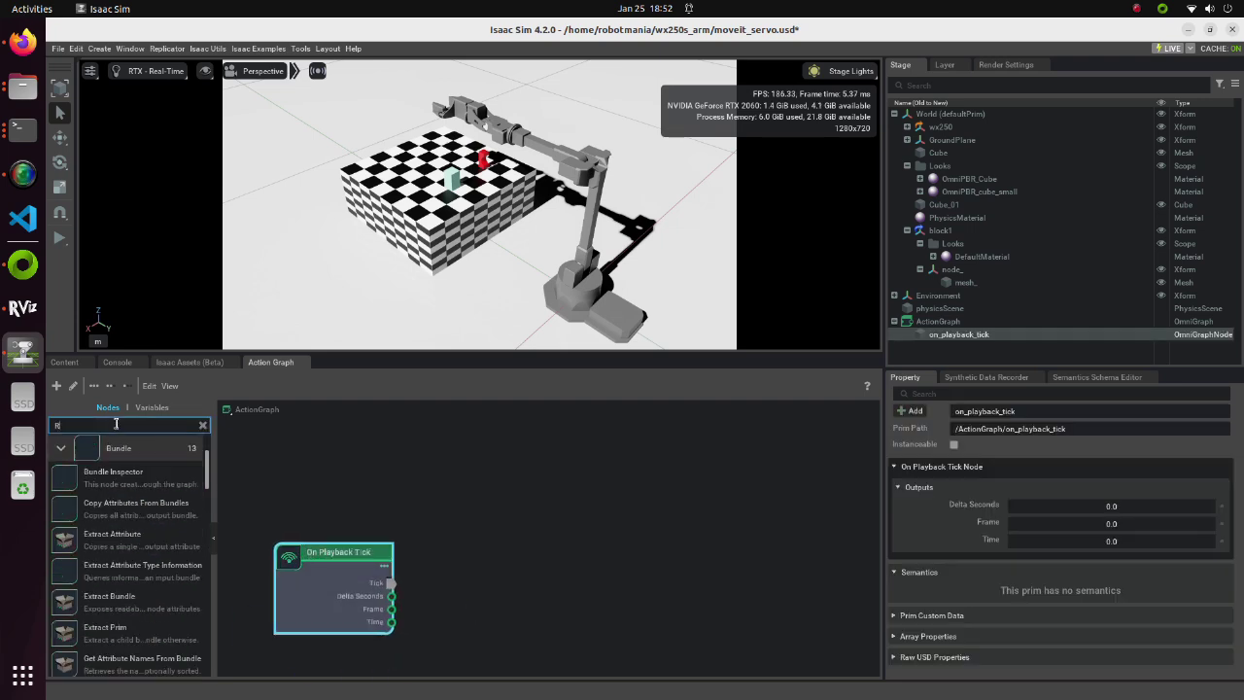
{"action": "left_click_drag", "start_coordinate": [91, 480], "coordinate": [284, 449]}
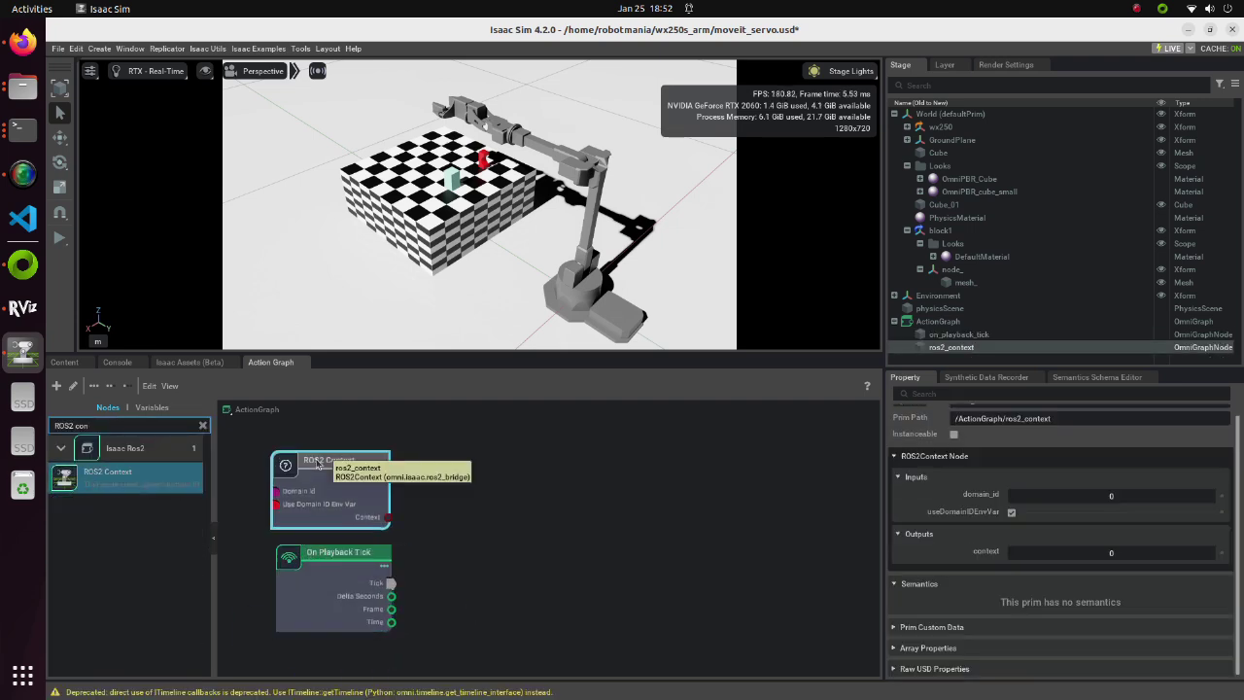
Step: Add ROS2 Subscribe Joint State and Articulation Controller nodes to the graph
{"action": "key", "text": "BackSpace"}
{"action": "key", "text": "BackSpace"}
{"action": "key", "text": "BackSpace"}
{"action": "key", "text": "BackSpace"}
{"action": "type", "text": "subs"}
{"action": "left_click_drag", "start_coordinate": [127, 534], "coordinate": [529, 518]}
{"action": "left_click", "coordinate": [116, 425]}
{"action": "key", "text": "BackSpace"}
{"action": "key", "text": "BackSpace"}
{"action": "key", "text": "BackSpace"}
{"action": "key", "text": "BackSpace"}
{"action": "key", "text": "BackSpace"}
{"action": "key", "text": "BackSpace"}
{"action": "key", "text": "BackSpace"}
{"action": "key", "text": "BackSpace"}
{"action": "key", "text": "BackSpace"}
{"action": "type", "text": "articul"}
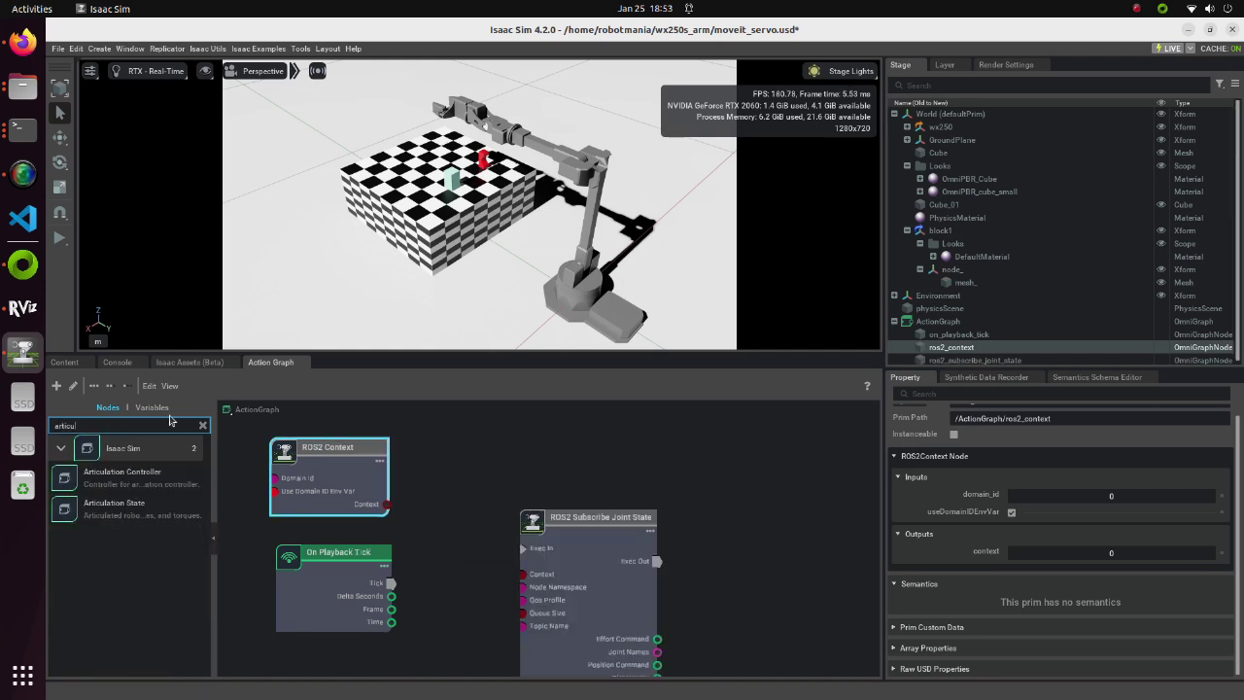
{"action": "left_click_drag", "start_coordinate": [119, 476], "coordinate": [733, 532]}
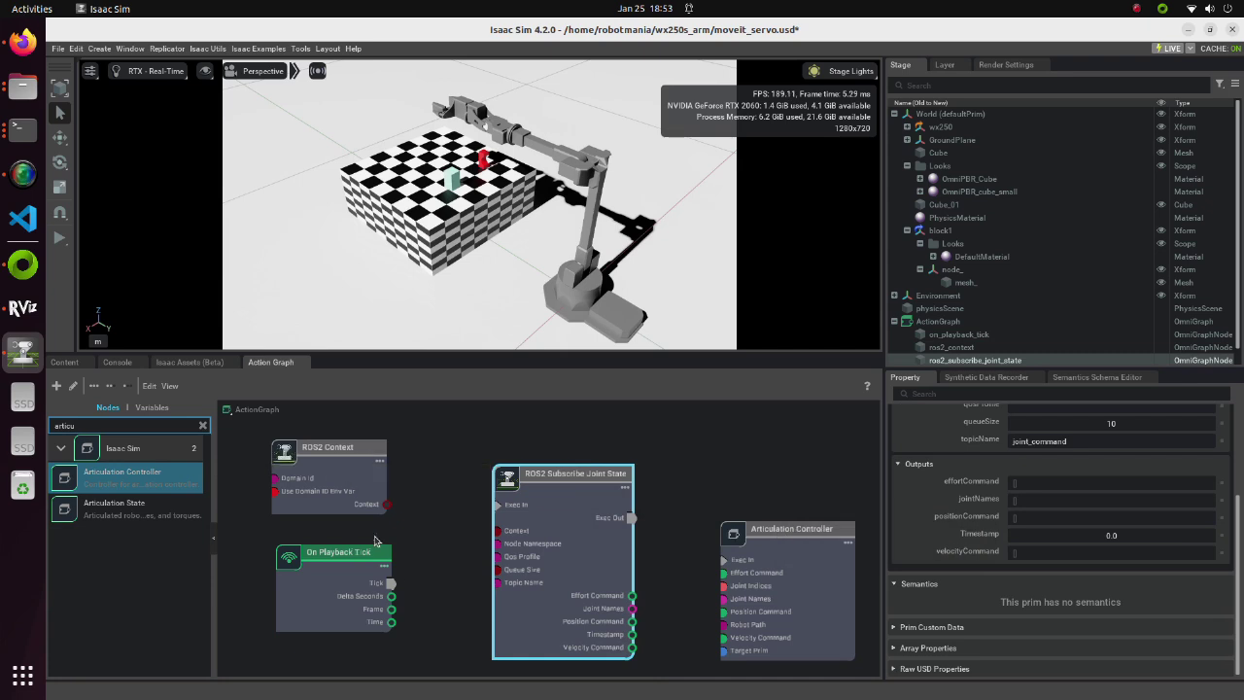
Step: Wire tick and context into the subscriber, and its commands and joint names into the controller
{"action": "left_click_drag", "start_coordinate": [390, 584], "coordinate": [724, 561]}
{"action": "left_click_drag", "start_coordinate": [387, 503], "coordinate": [496, 532]}
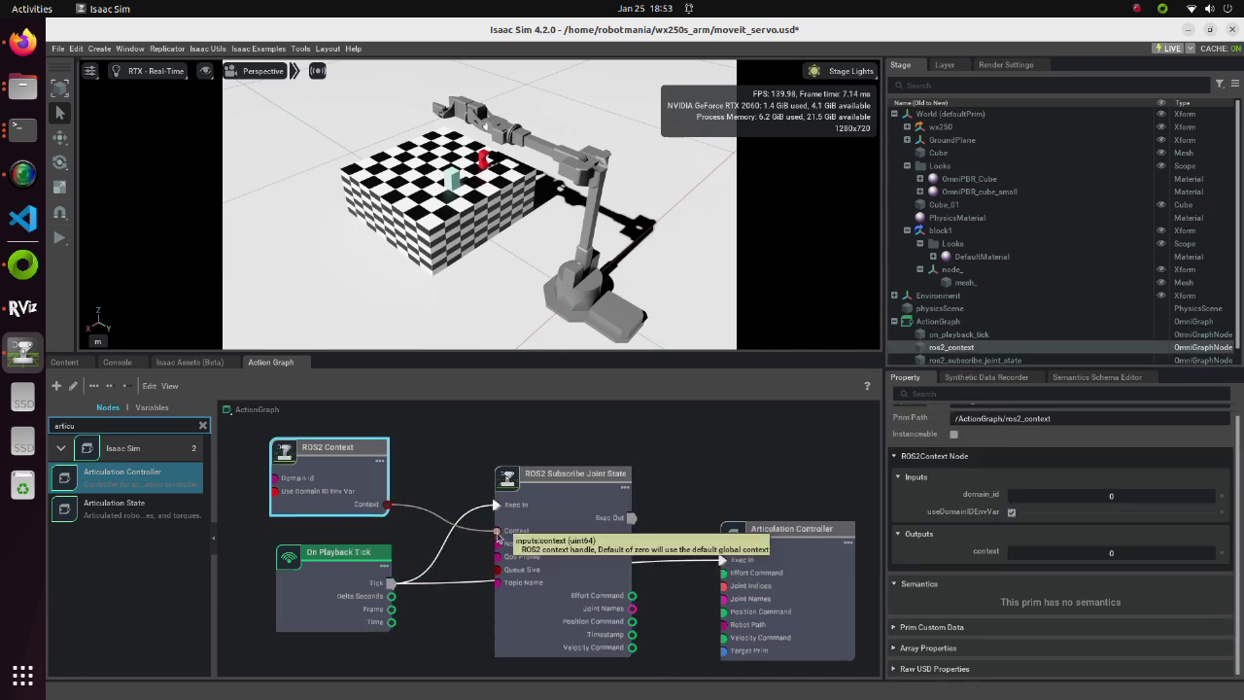
{"action": "left_click_drag", "start_coordinate": [569, 353], "coordinate": [568, 311]}
{"action": "scroll", "coordinate": [597, 415], "scroll_direction": "up", "scroll_amount": 2}
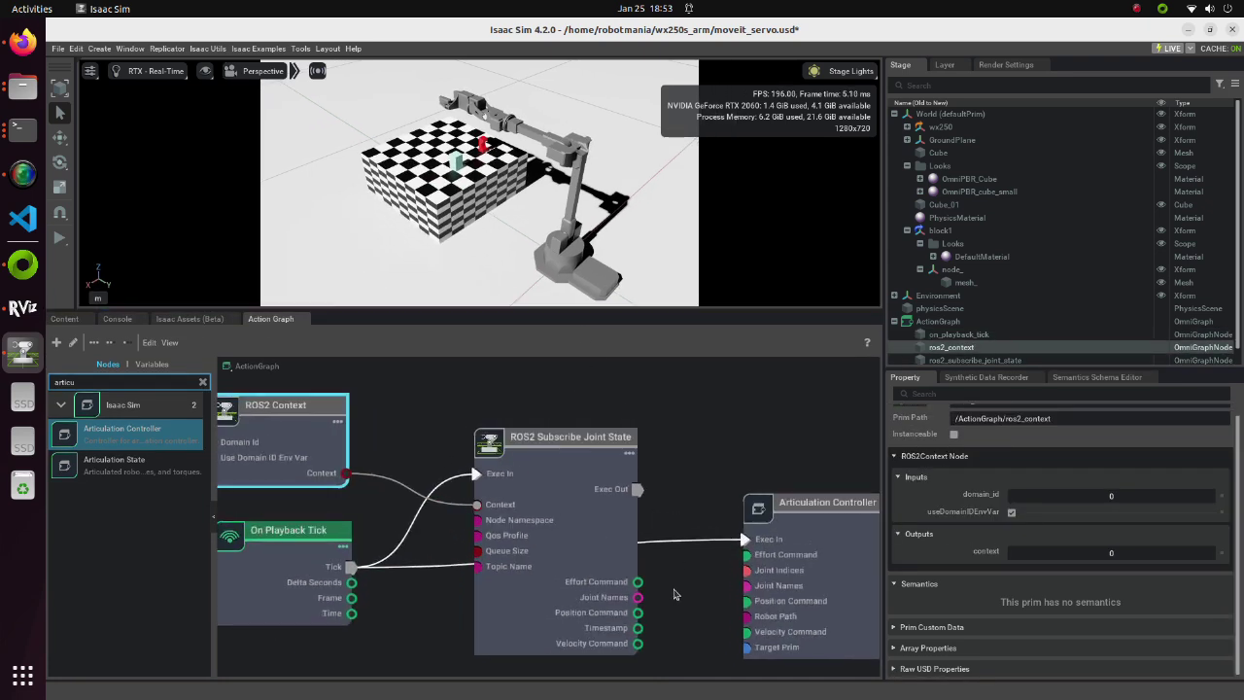
{"action": "left_click_drag", "start_coordinate": [637, 581], "coordinate": [747, 555]}
{"action": "left_click_drag", "start_coordinate": [637, 612], "coordinate": [746, 585]}
{"action": "scroll", "coordinate": [1079, 531], "scroll_direction": "up", "scroll_amount": 2}
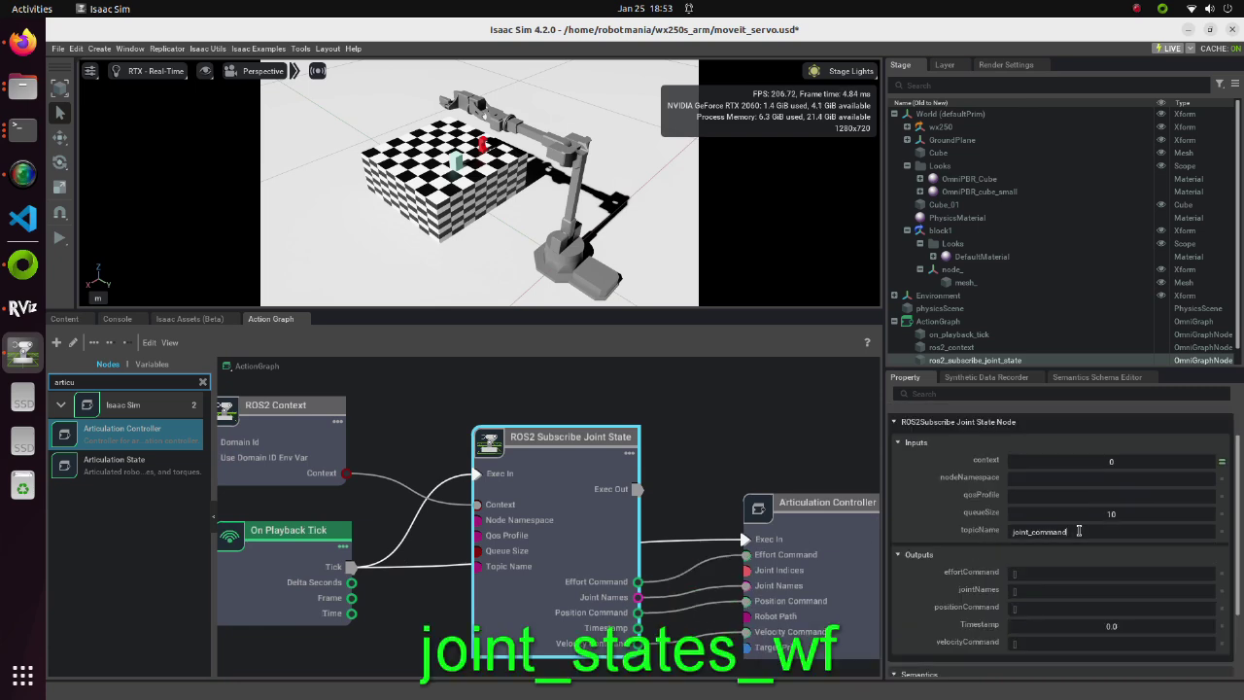
{"action": "left_click", "coordinate": [1079, 531]}
Step: Set the subscriber topic to joint_states_wf and target the controller at /World/wx250/base_link
{"action": "double_click", "coordinate": [1028, 533]}
{"action": "type", "text": "joint_states_wf"}
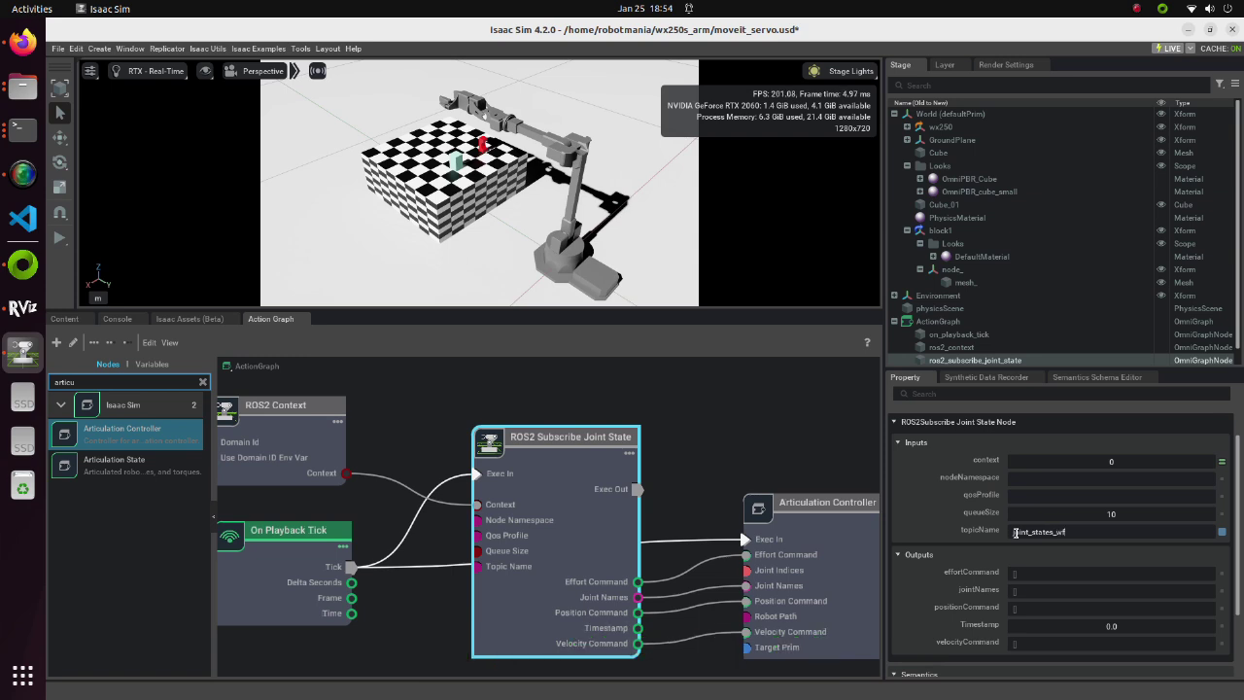
{"action": "left_click", "coordinate": [849, 552]}
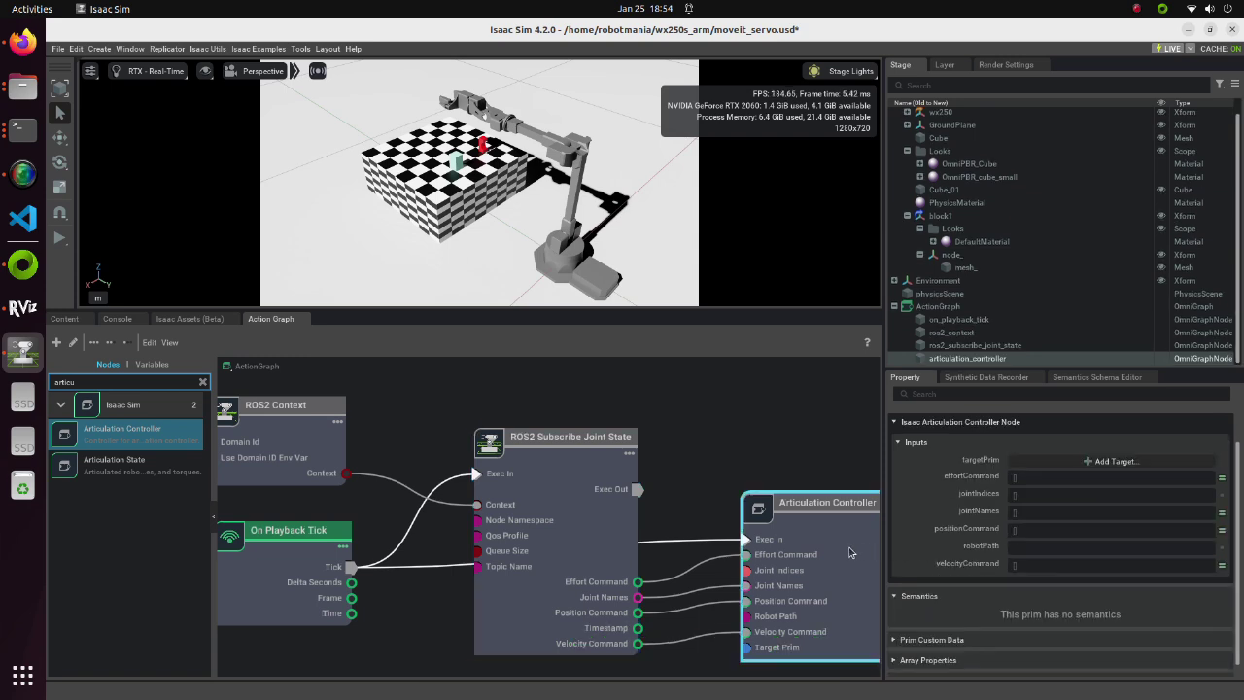
{"action": "left_click", "coordinate": [1110, 460]}
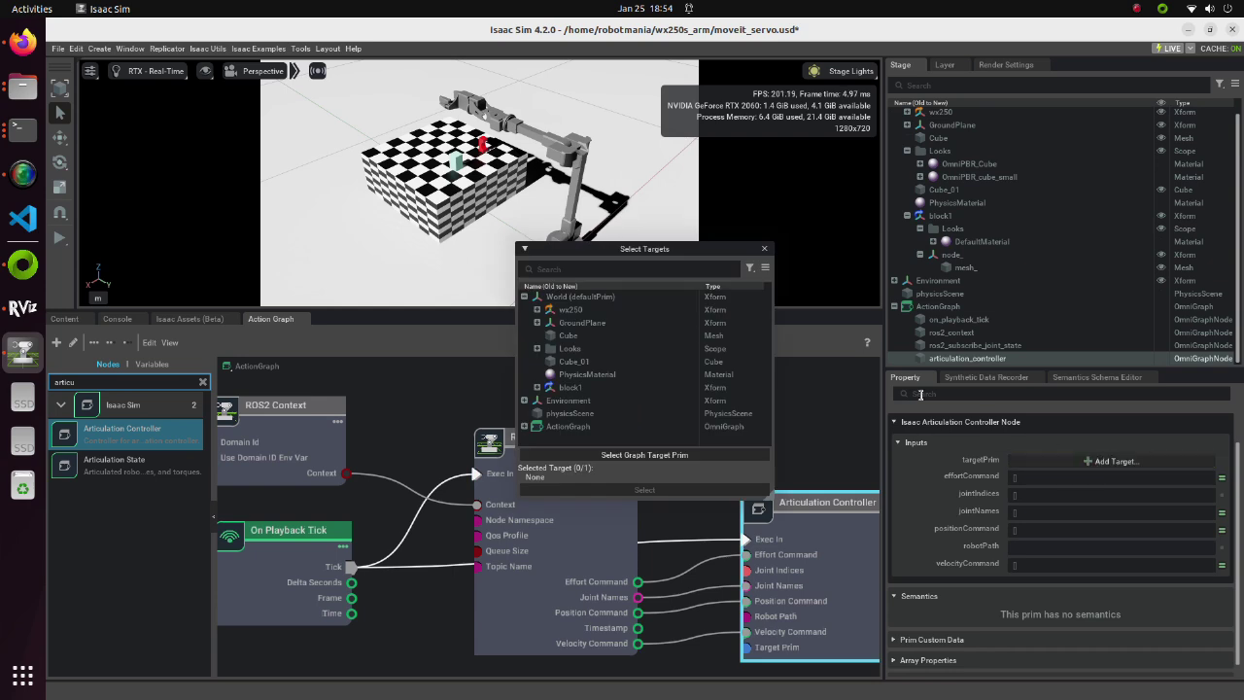
{"action": "left_click", "coordinate": [537, 309]}
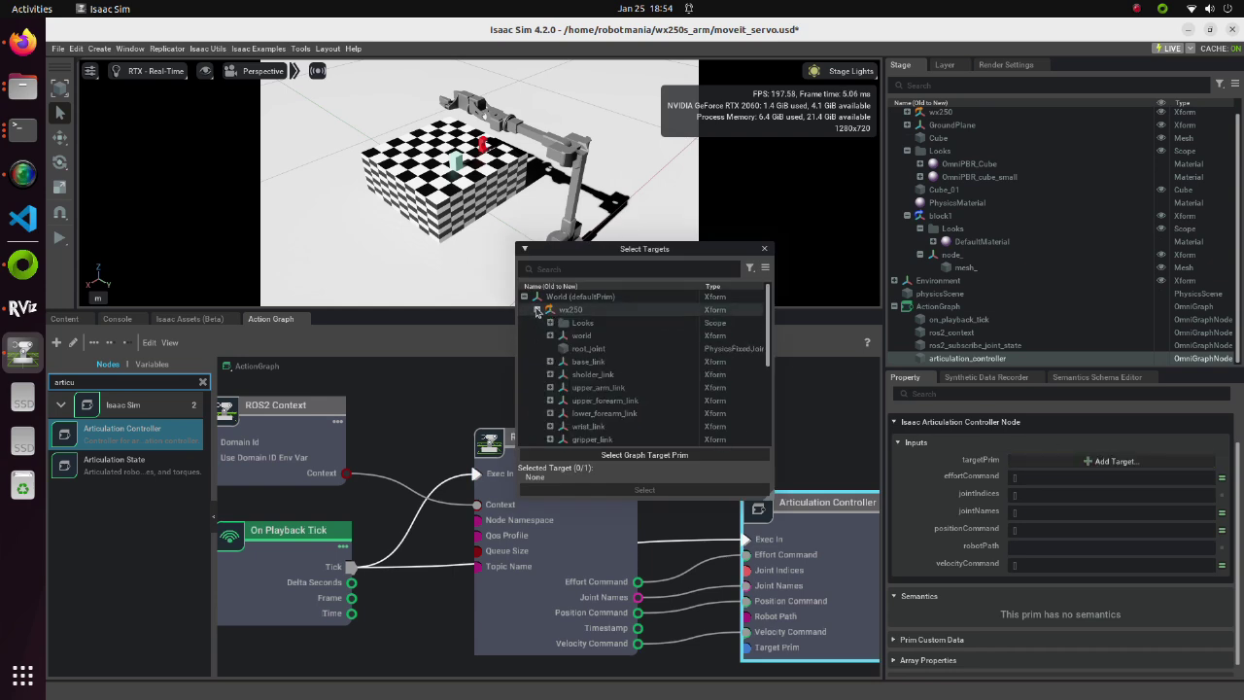
{"action": "left_click", "coordinate": [581, 361]}
{"action": "left_click", "coordinate": [653, 490]}
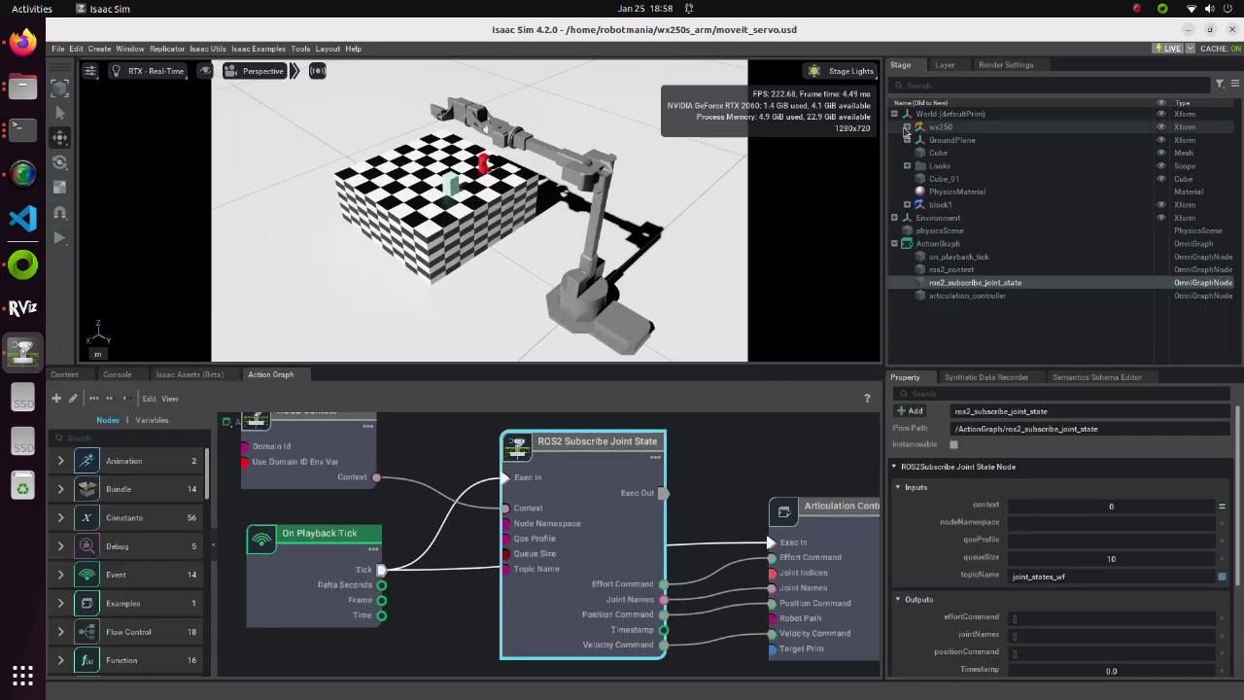
{"action": "left_click", "coordinate": [907, 127]}
Step: Set left_finger_joint's drive Max Force to 7.2
{"action": "left_click", "coordinate": [919, 269]}
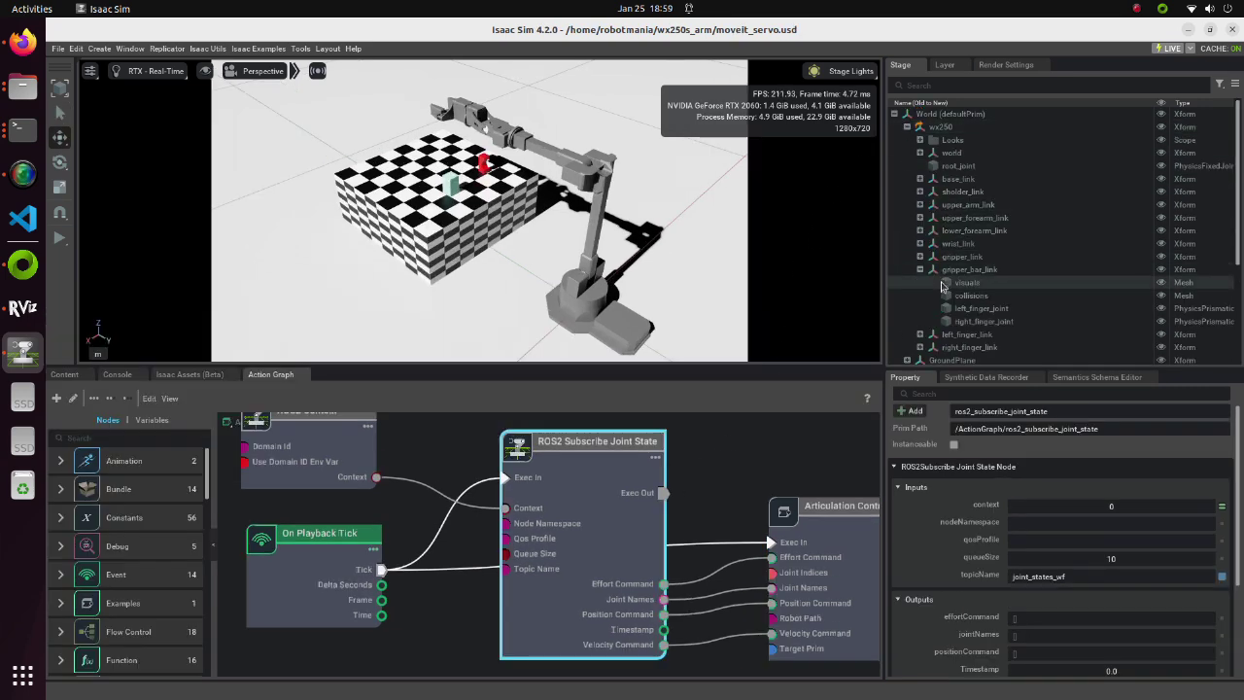
{"action": "left_click", "coordinate": [977, 308]}
{"action": "left_click_drag", "start_coordinate": [1069, 369], "coordinate": [1069, 318]}
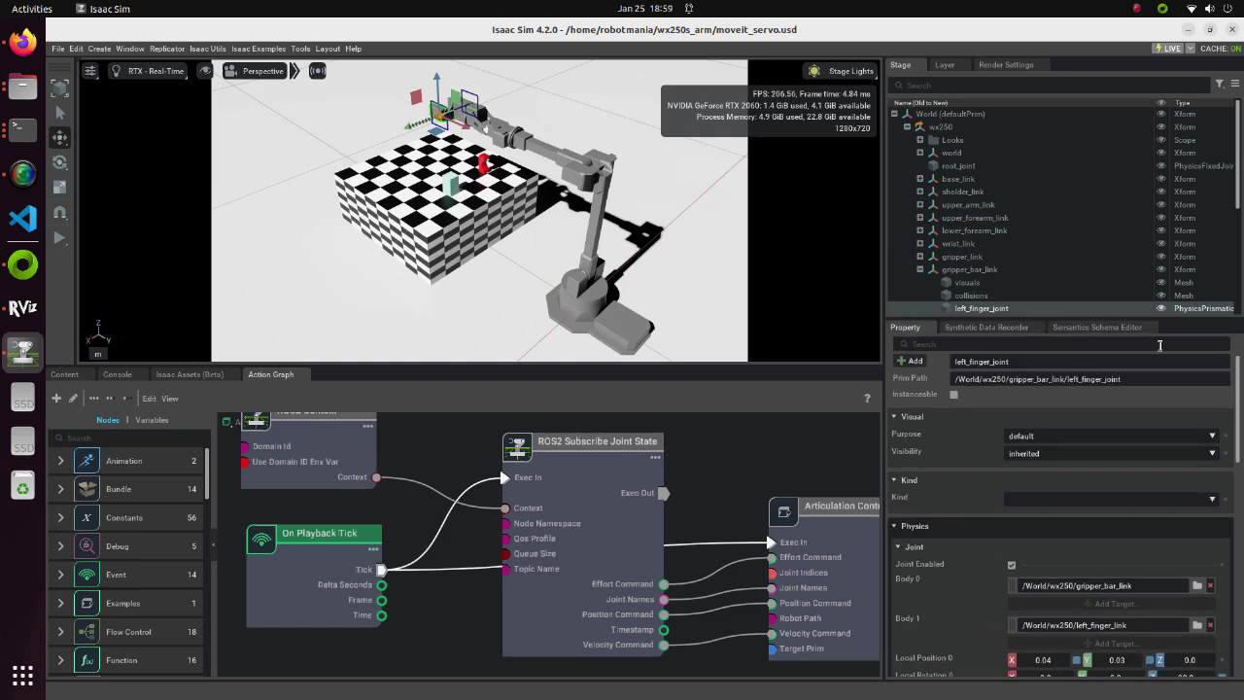
{"action": "left_click_drag", "start_coordinate": [1238, 376], "coordinate": [1242, 540]}
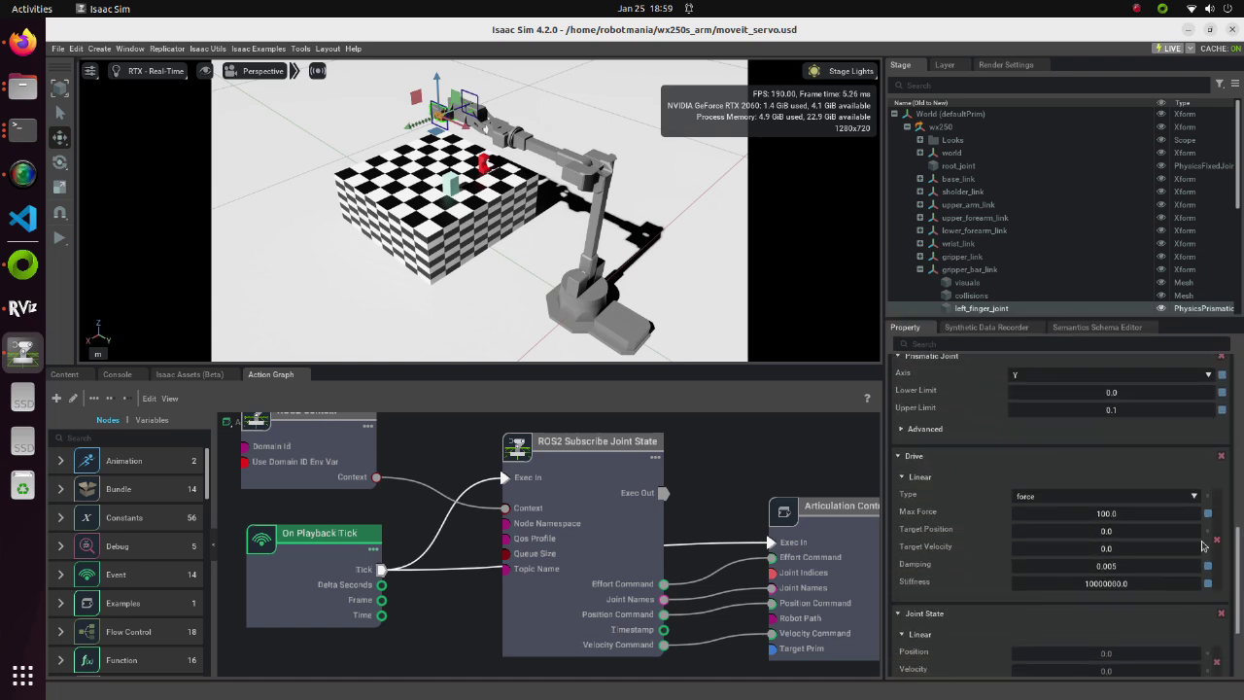
{"action": "double_click", "coordinate": [1113, 513]}
{"action": "type", "text": "7.2"}
{"action": "scroll", "coordinate": [1108, 519], "scroll_direction": "down", "scroll_amount": 2}
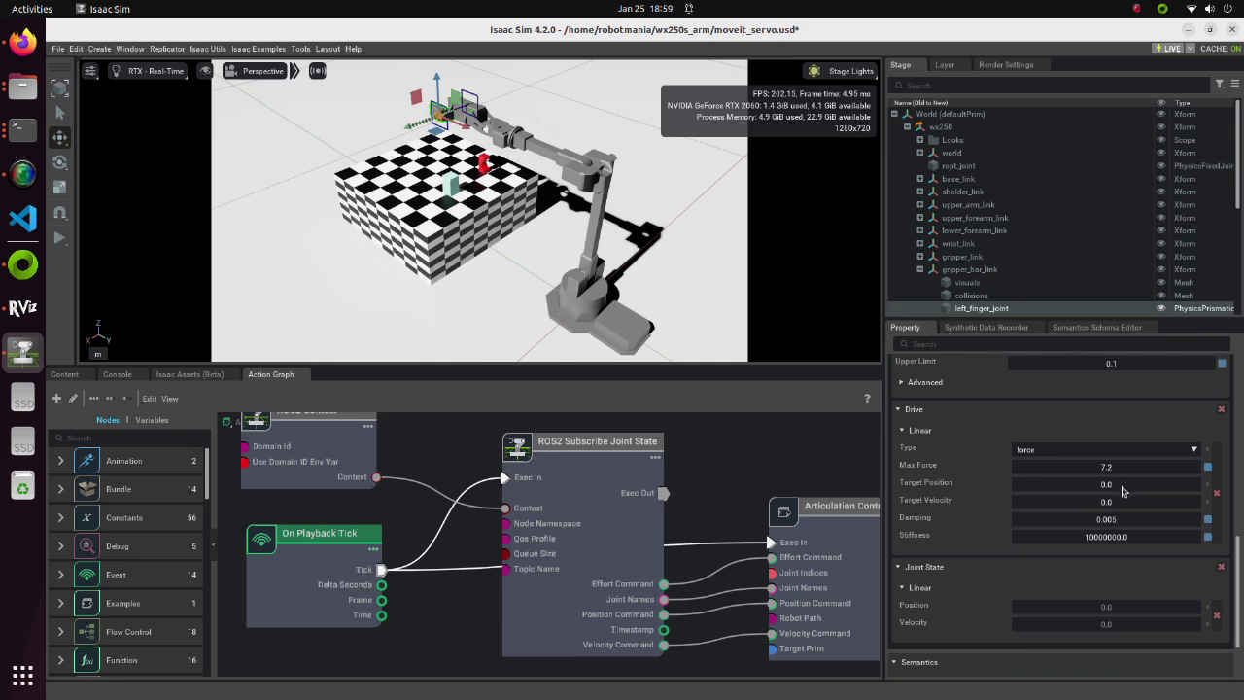
Step: Set the finger drive's Target Position 0.023, Damping 1000.0 and Stiffness 10000.0
{"action": "left_click", "coordinate": [1123, 486]}
{"action": "type", "text": "23"}
{"action": "double_click", "coordinate": [1115, 517]}
{"action": "type", "text": "1000"}
{"action": "key", "text": "Return"}
{"action": "left_click", "coordinate": [1124, 539]}
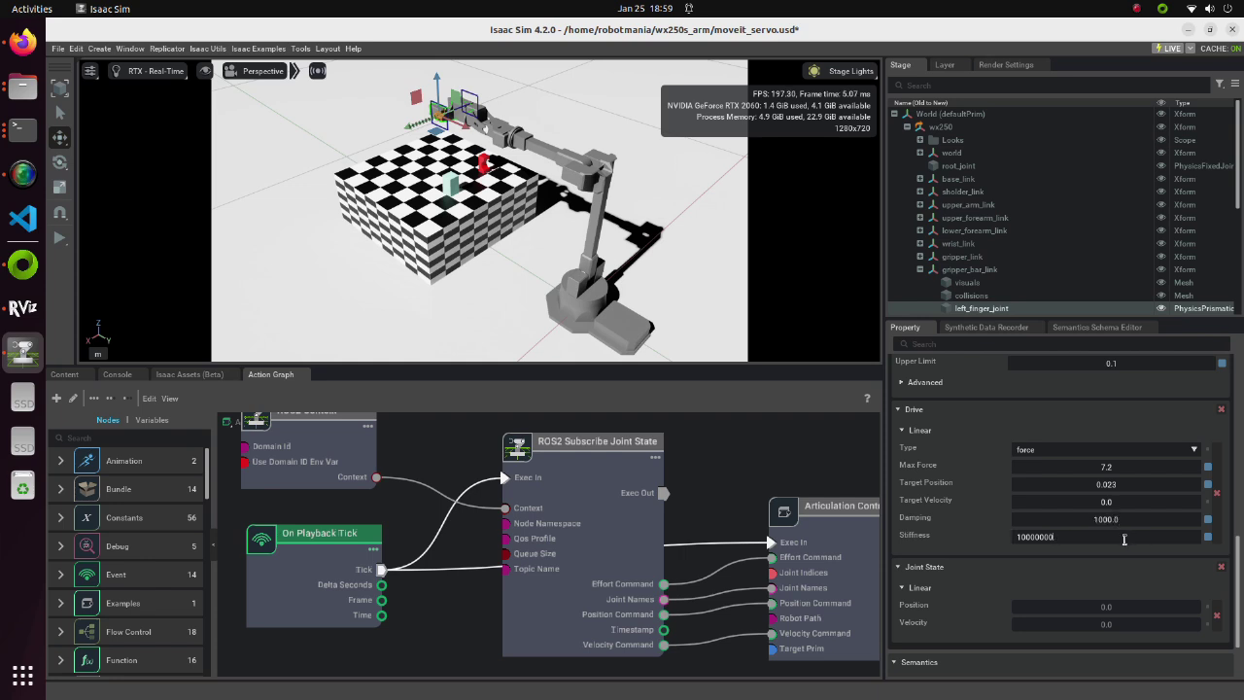
{"action": "key", "text": "BackSpace"}
{"action": "key", "text": "BackSpace"}
{"action": "key", "text": "Return"}
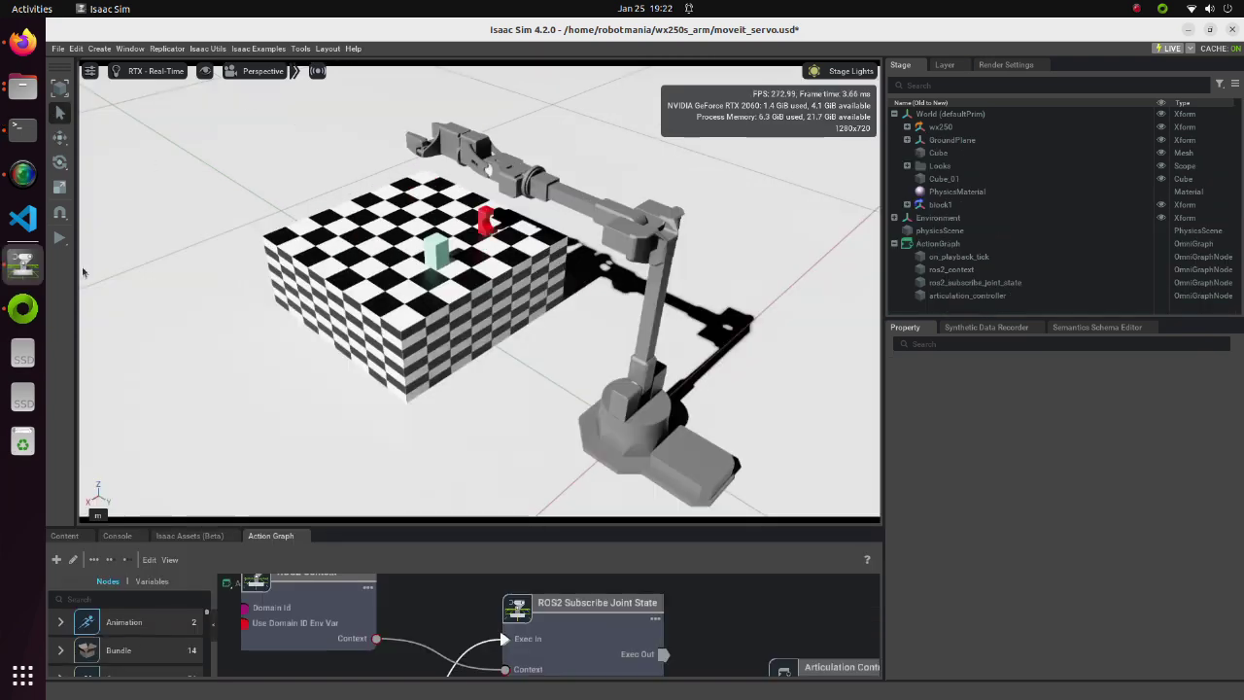
{"action": "right_click", "coordinate": [23, 128]}
Step: In a new terminal, source the wx250s_arm workspace with 'source wx250s_arm/install/setup.bash'
{"action": "left_click", "coordinate": [77, 107]}
{"action": "type", "text": "sou"}
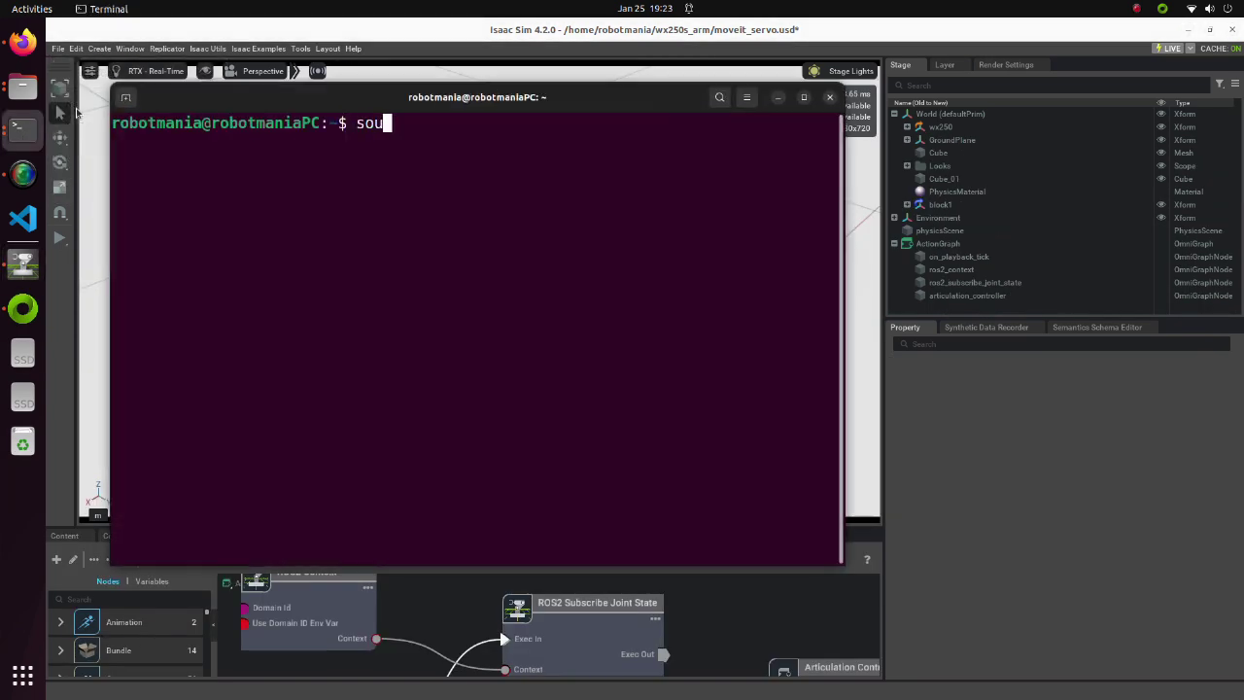
{"action": "type", "text": "rce wx250s_arm/install/setup.bash"}
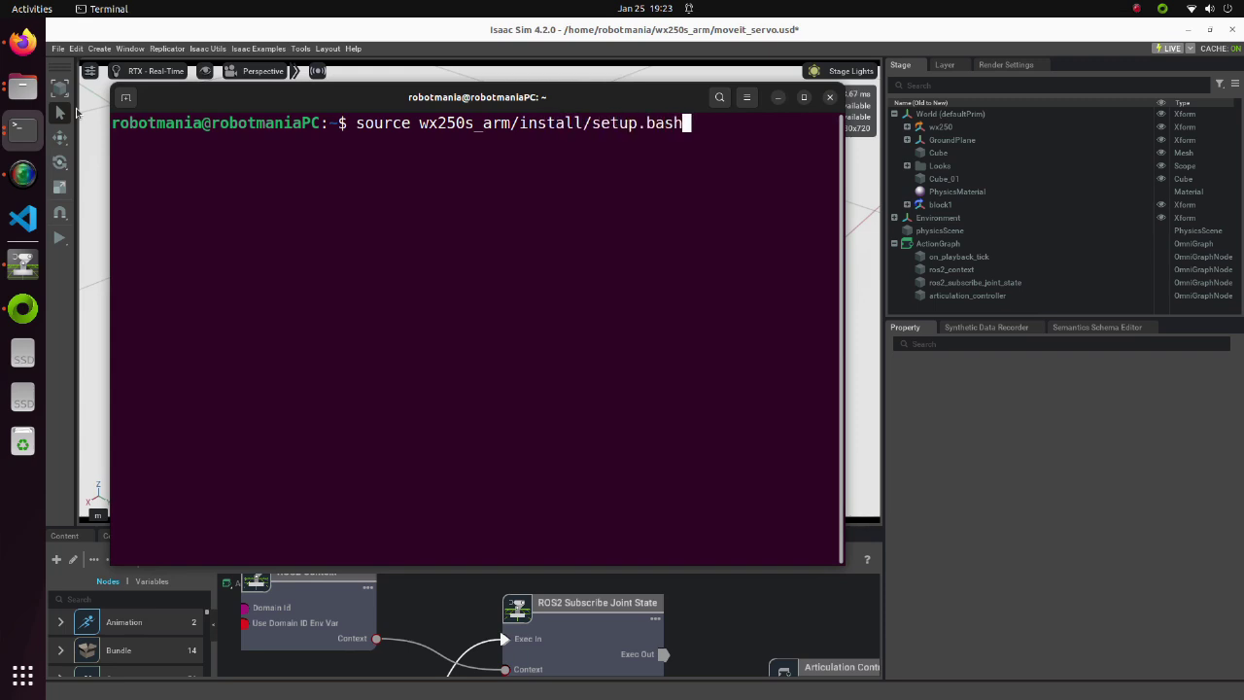
{"action": "key", "text": "Return"}
Step: Launch wx250s_moveit_config arm_joy_control.launch.py, then minimize RViz and the terminal
{"action": "type", "text": "ros2 lau"}
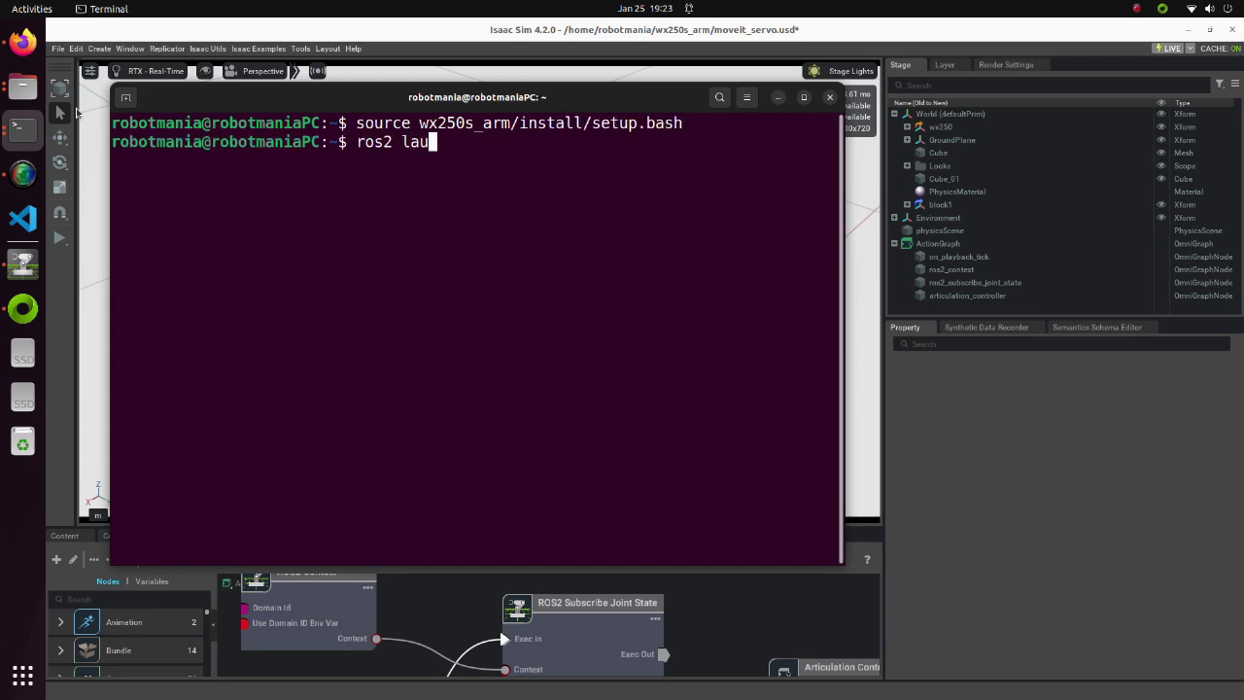
{"action": "type", "text": "nch wx250s_m"}
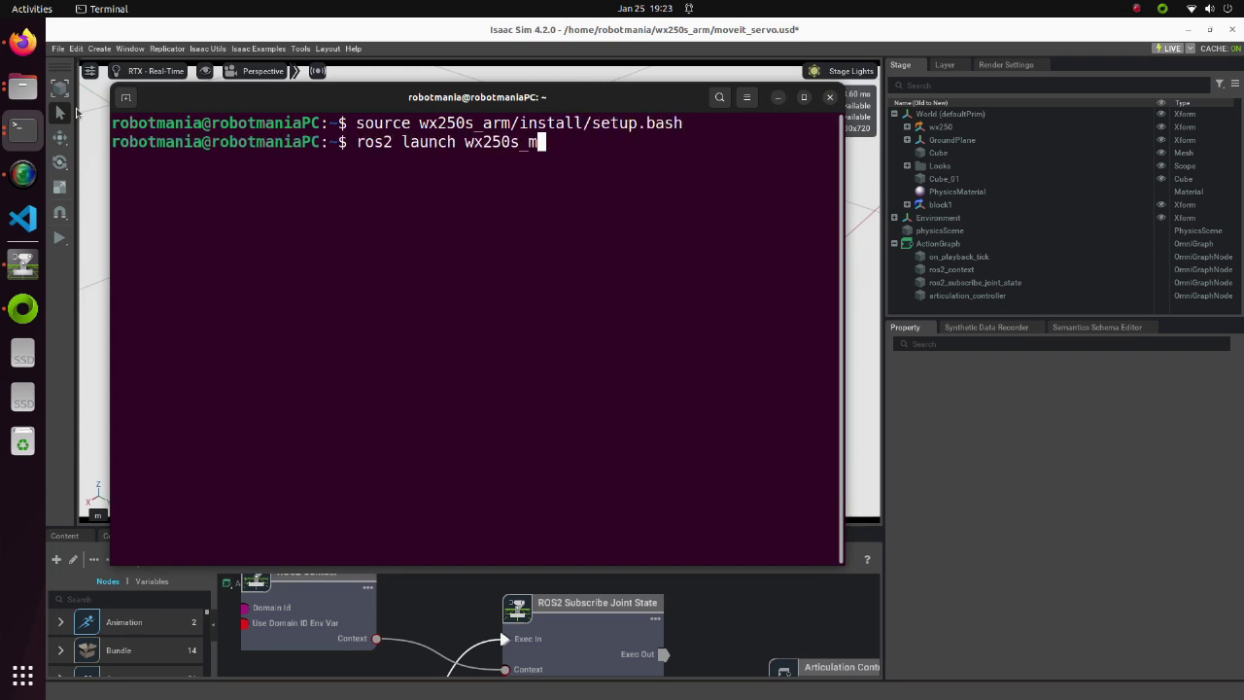
{"action": "type", "text": "oveit_config ar"}
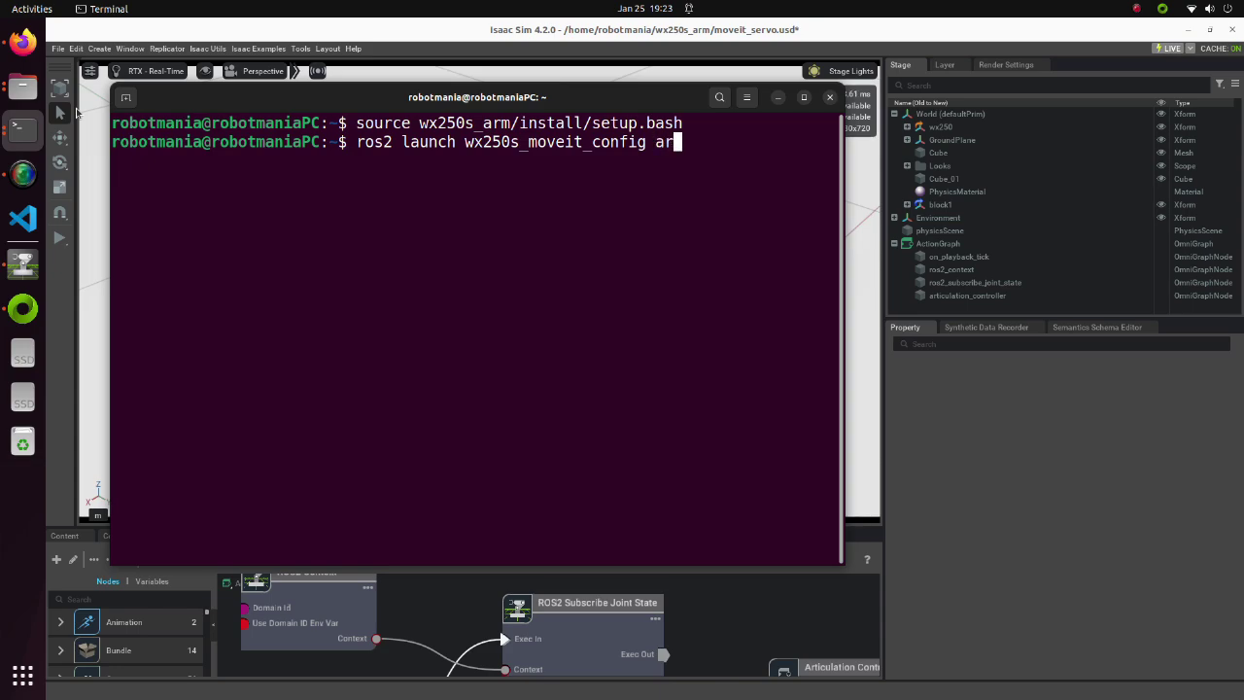
{"action": "key", "text": "Tab"}
{"action": "key", "text": "Return"}
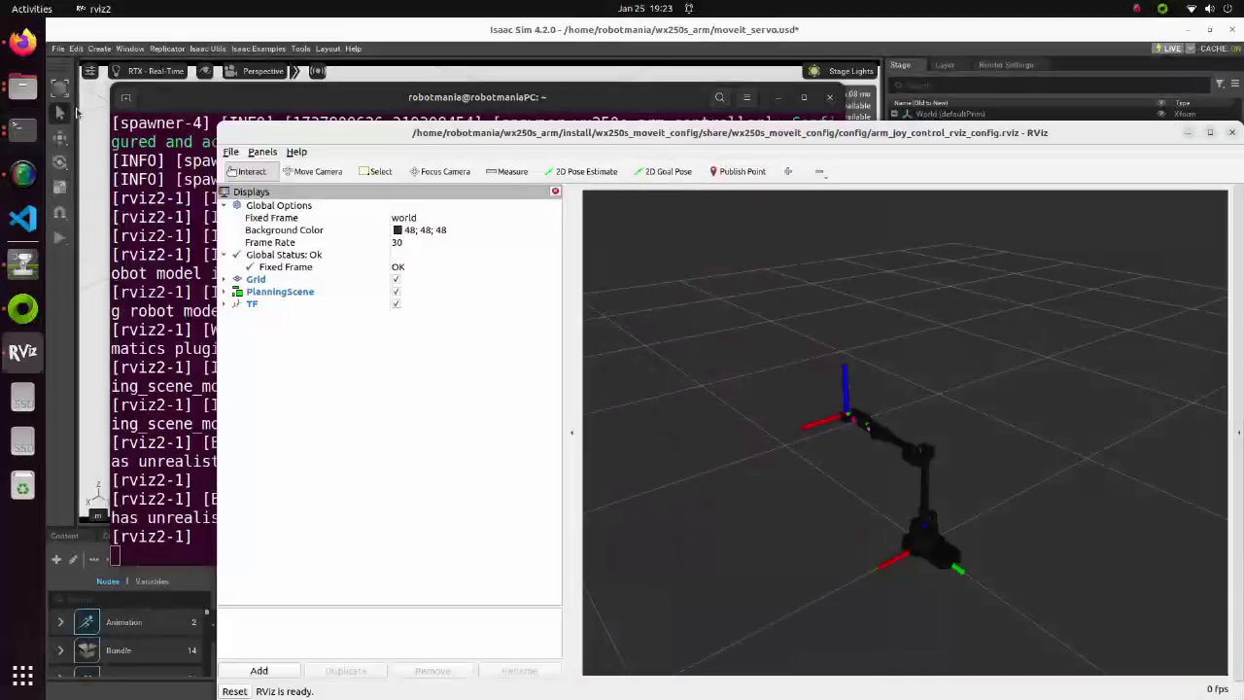
{"action": "left_click", "coordinate": [1187, 135]}
{"action": "left_click", "coordinate": [779, 98]}
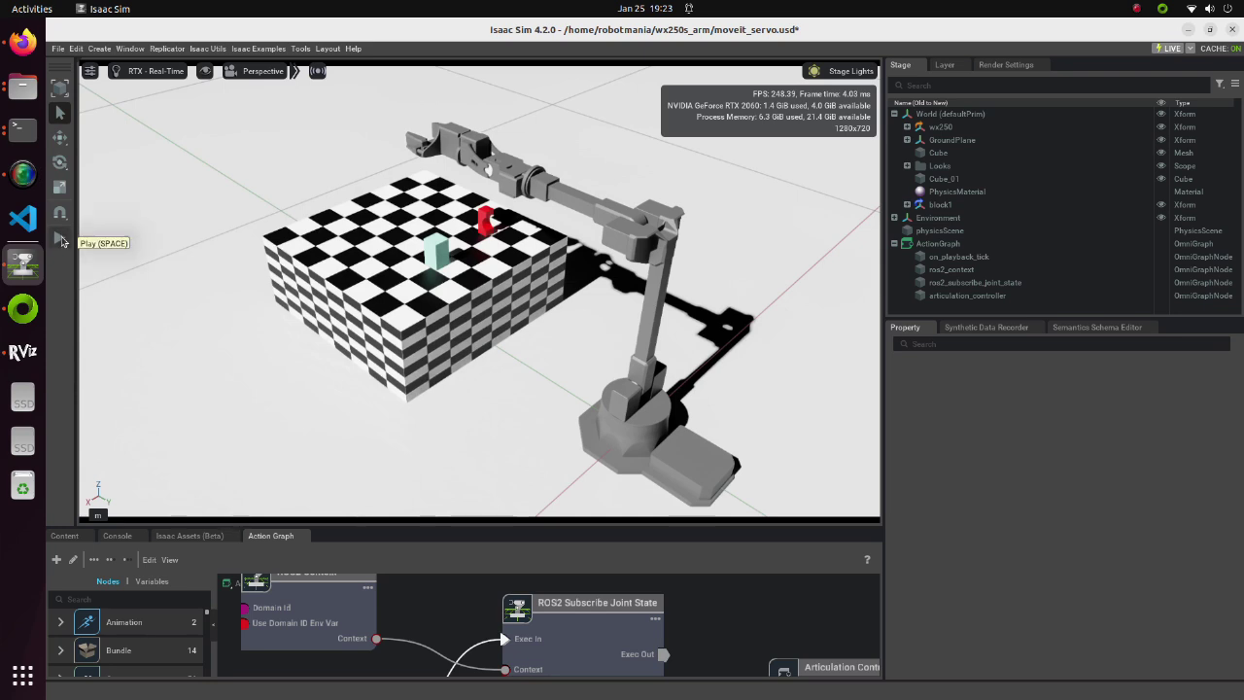
Step: Start the simulation playing so the wx250s arm moves toward the red block
{"action": "left_click", "coordinate": [60, 239]}
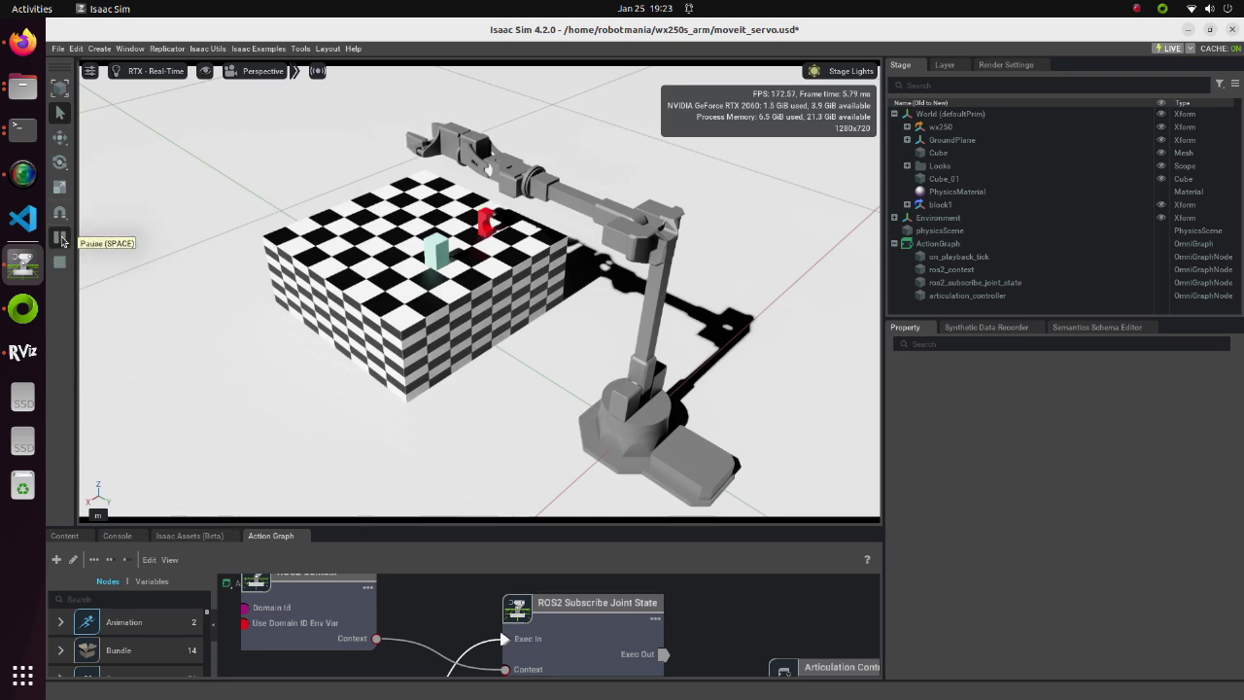